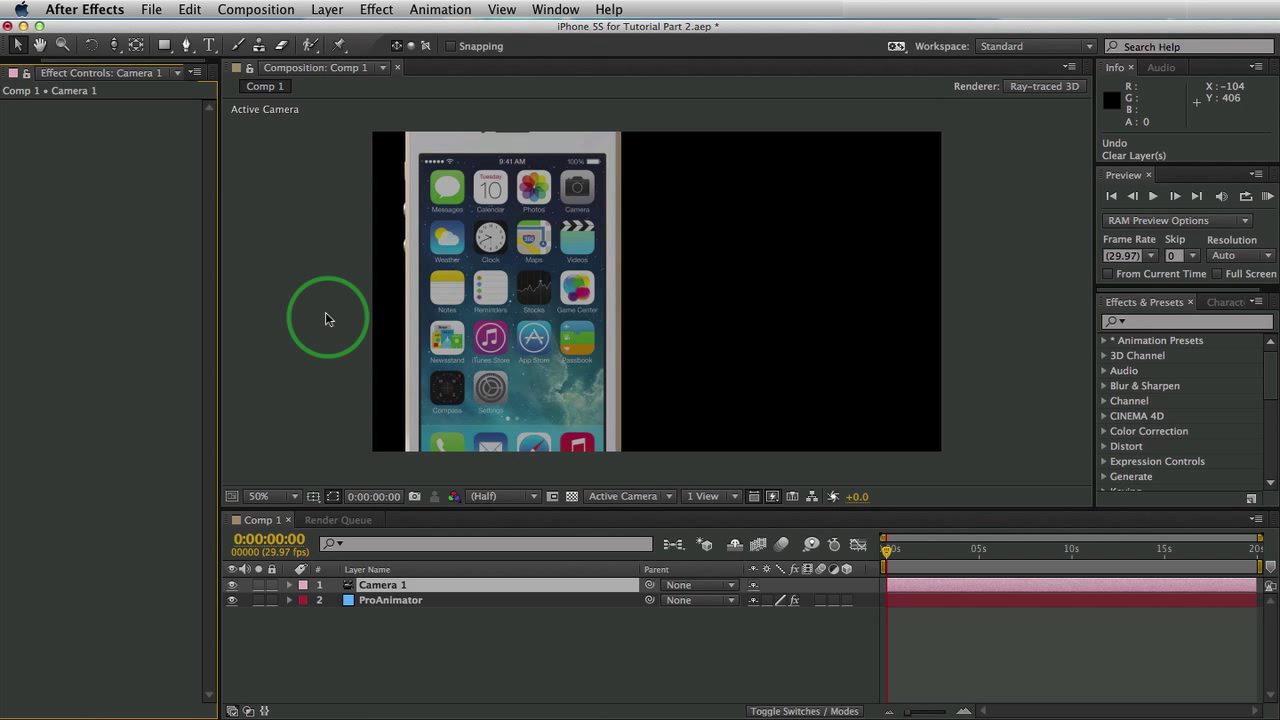
# Delete Camera 1, uncheck Use Comp Cam on the ProAnimator layer, and open its Set-Up Window
pyautogui.click(380, 588)
pyautogui.press('Delete')
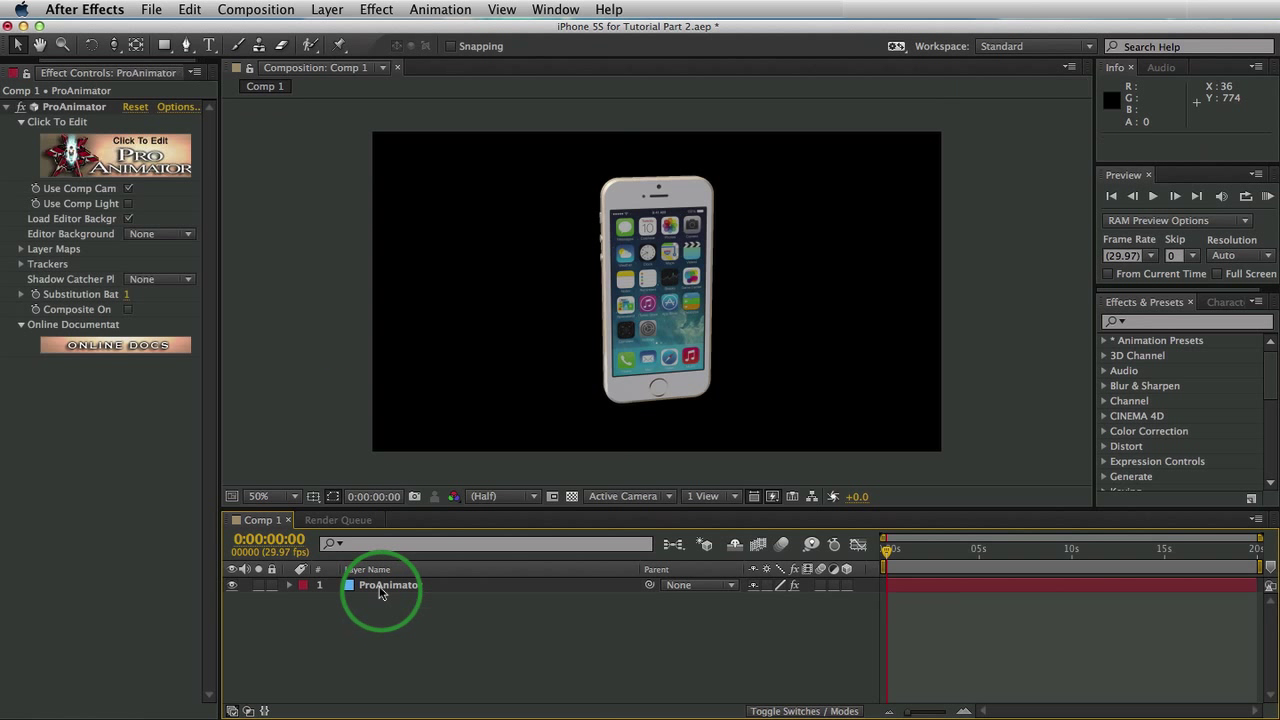
pyautogui.click(378, 587)
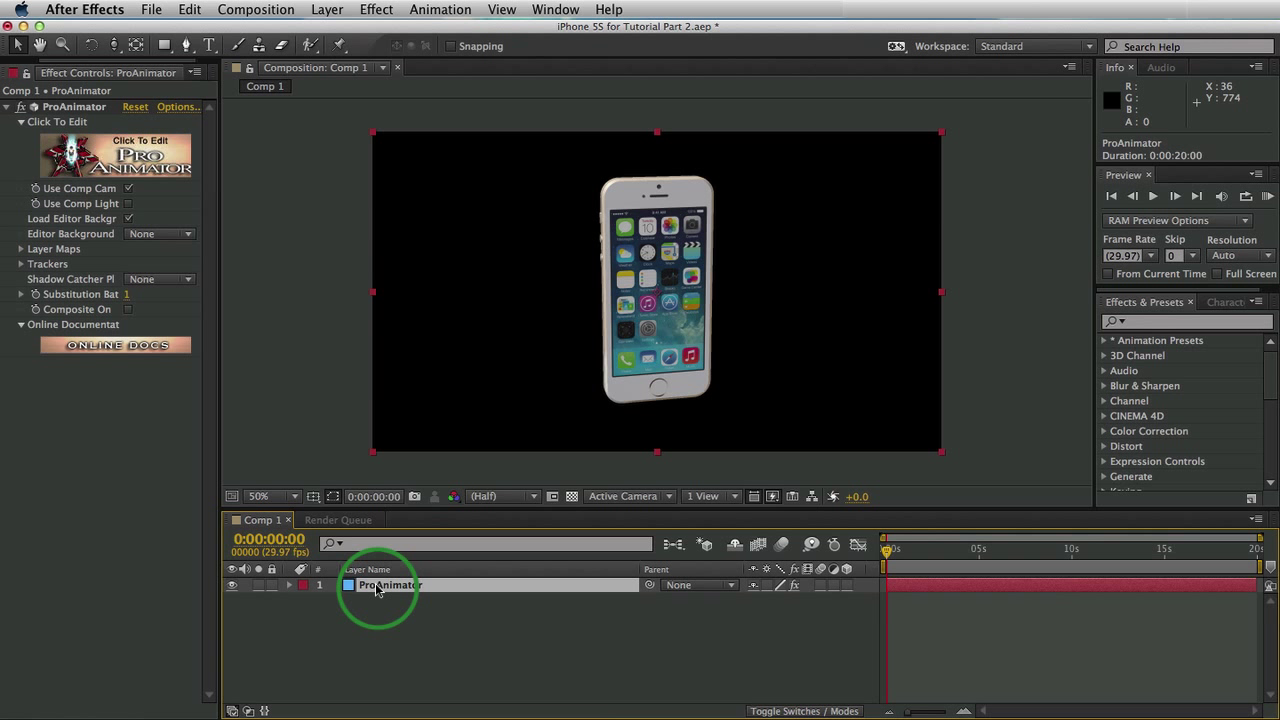
pyautogui.click(128, 190)
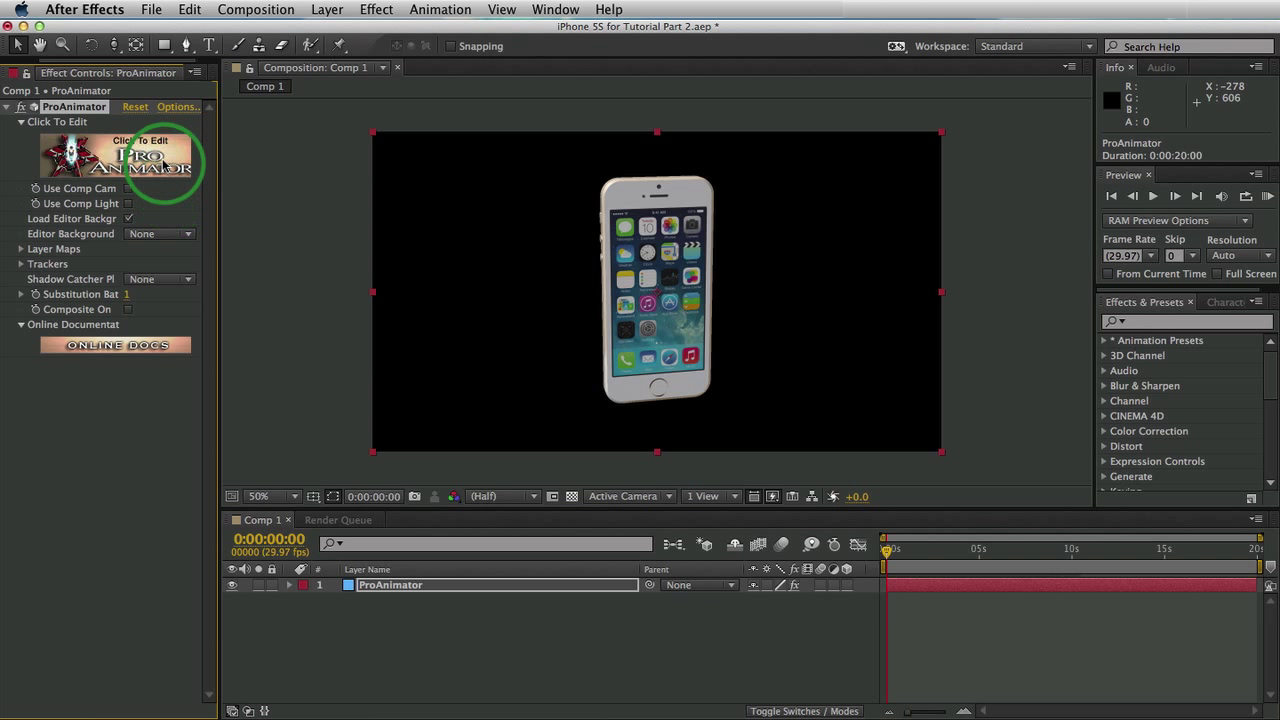
pyautogui.click(164, 163)
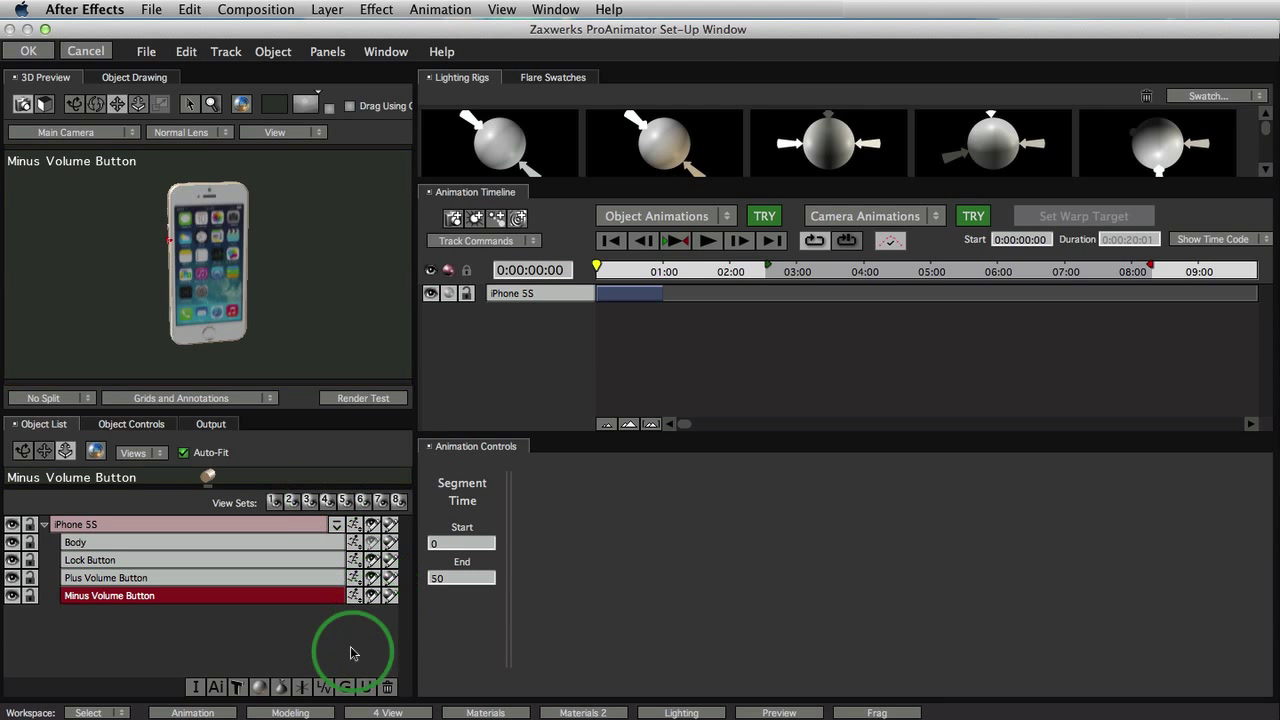
# In the Modeling layout, replace the side-view reference with the front image and pan to the screen
pyautogui.click(316, 713)
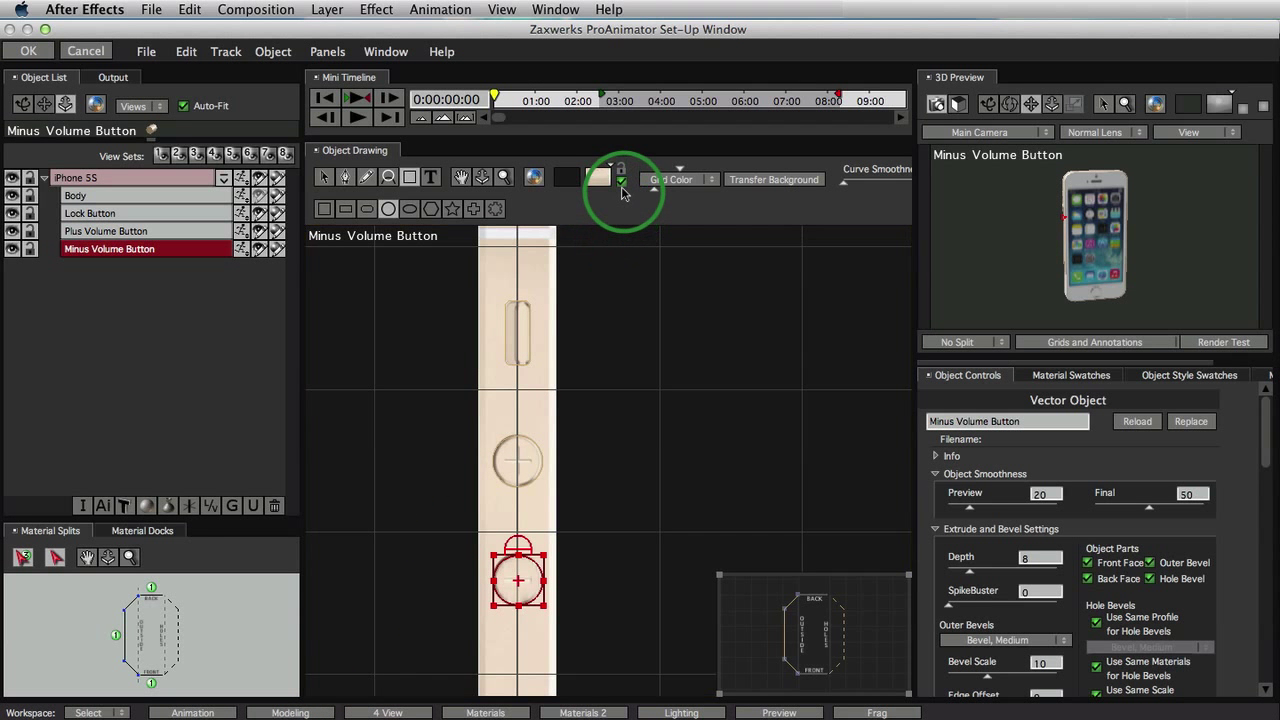
pyautogui.click(621, 182)
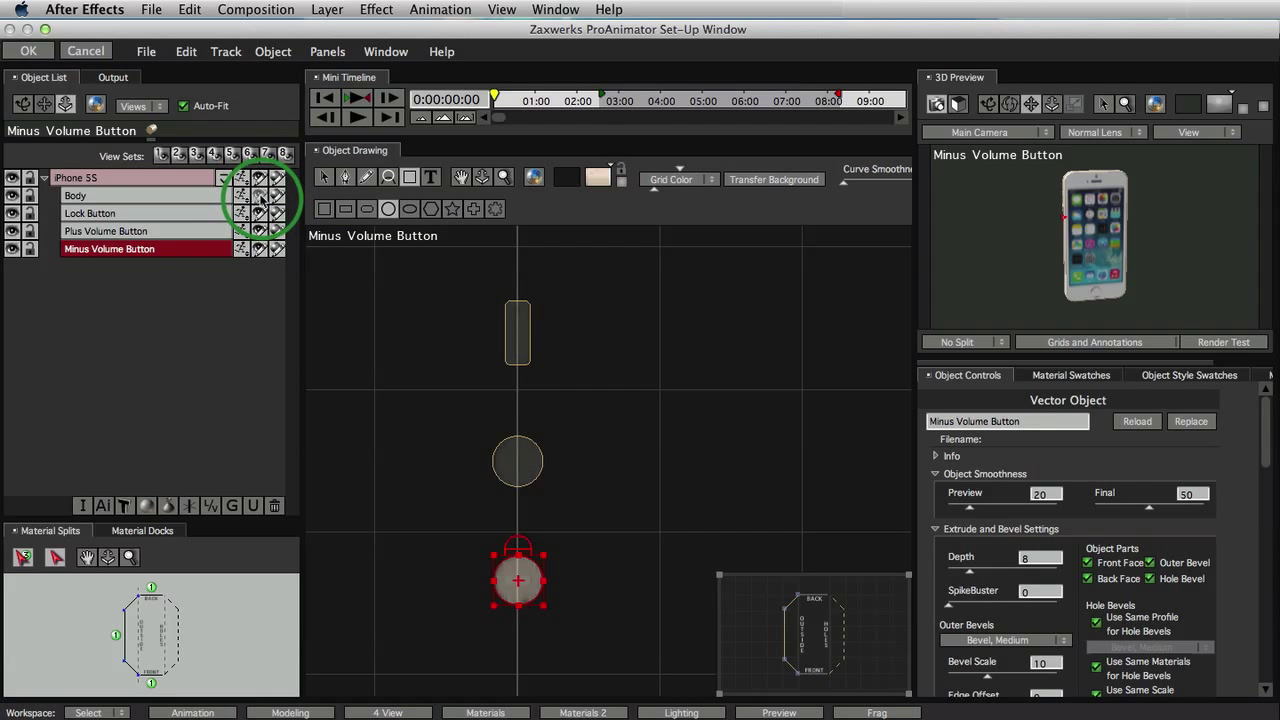
pyautogui.click(259, 197)
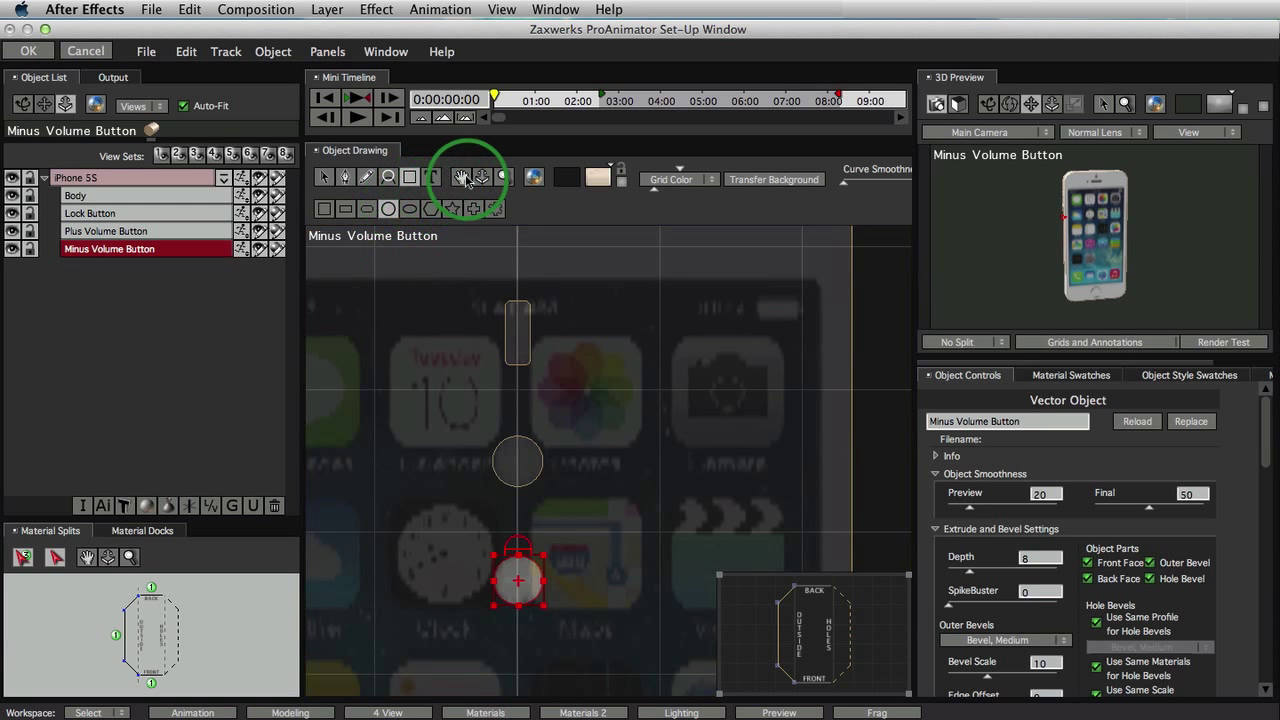
pyautogui.click(462, 178)
pyautogui.moveTo(449, 249); pyautogui.dragTo(627, 385)
# Draw a rectangle covering the phone's screen area on the front template
pyautogui.click(410, 179)
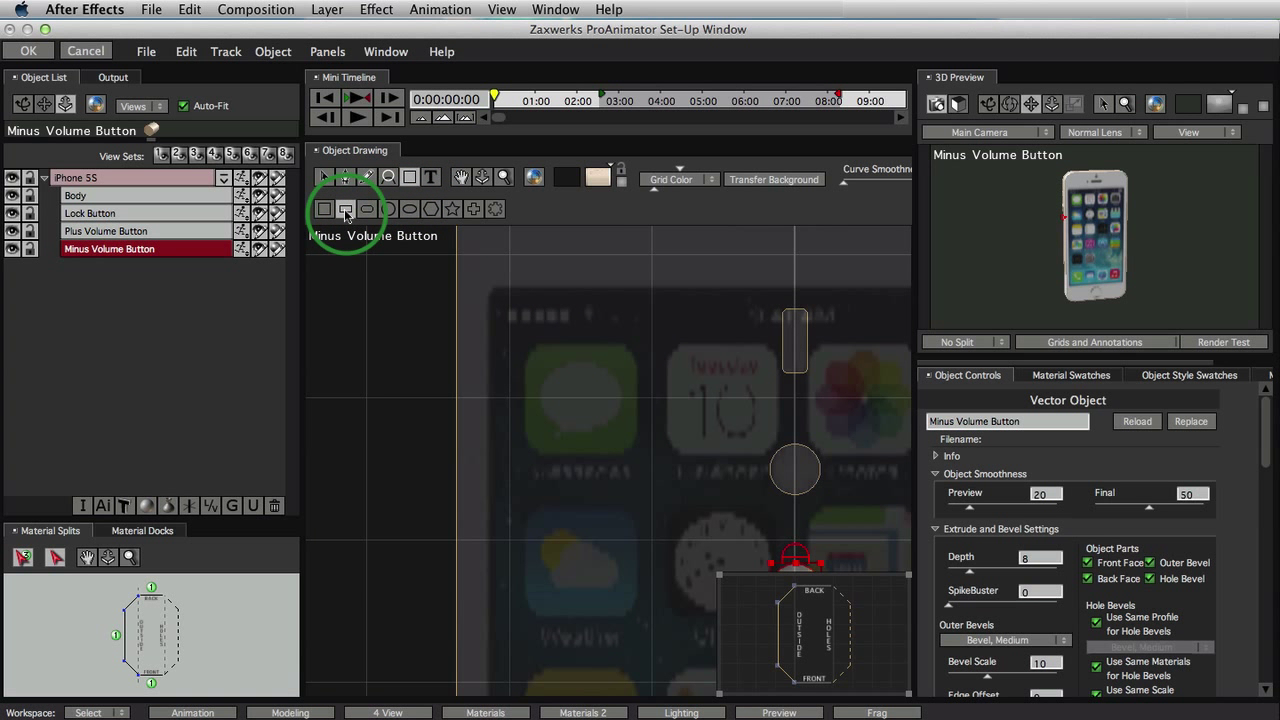
pyautogui.click(345, 210)
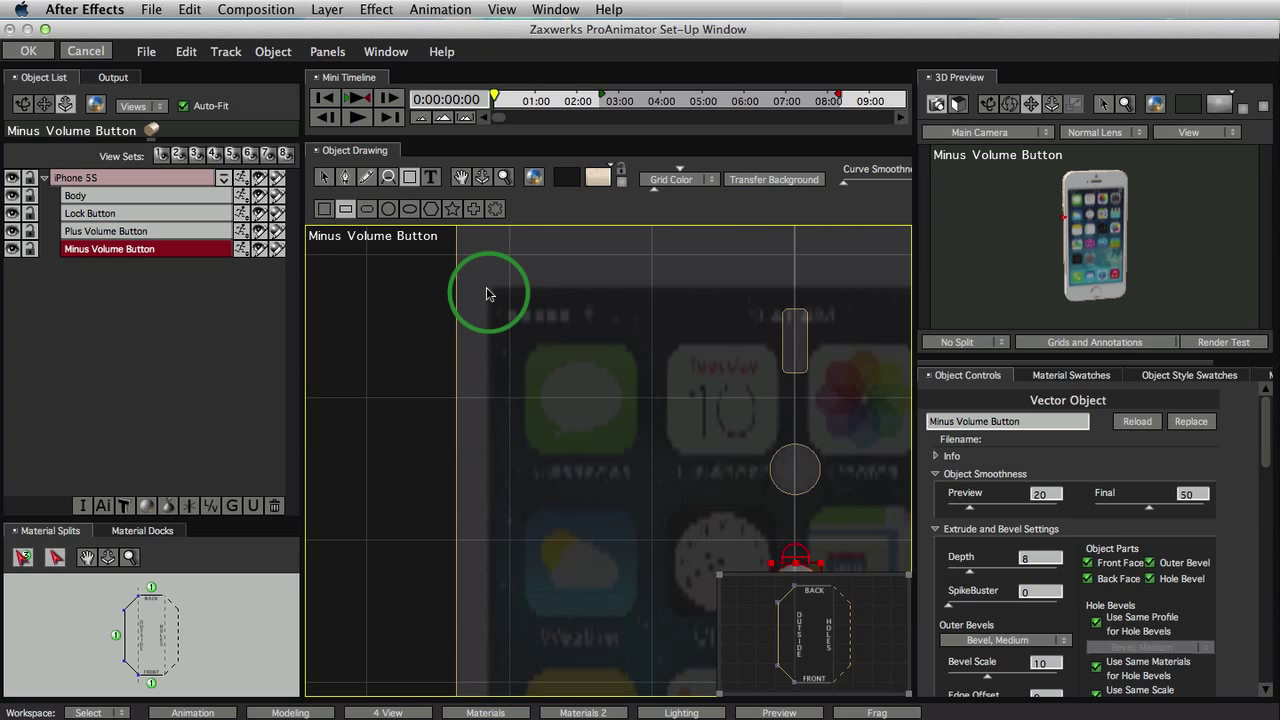
pyautogui.moveTo(487, 290)
pyautogui.mouseDown()
pyautogui.moveTo(650, 462)
pyautogui.moveTo(848, 616)
pyautogui.moveTo(911, 688)
pyautogui.moveTo(855, 700)
pyautogui.moveTo(720, 514)
pyautogui.moveTo(697, 432)
pyautogui.mouseUp()
pyautogui.scroll(5, 910, 690)
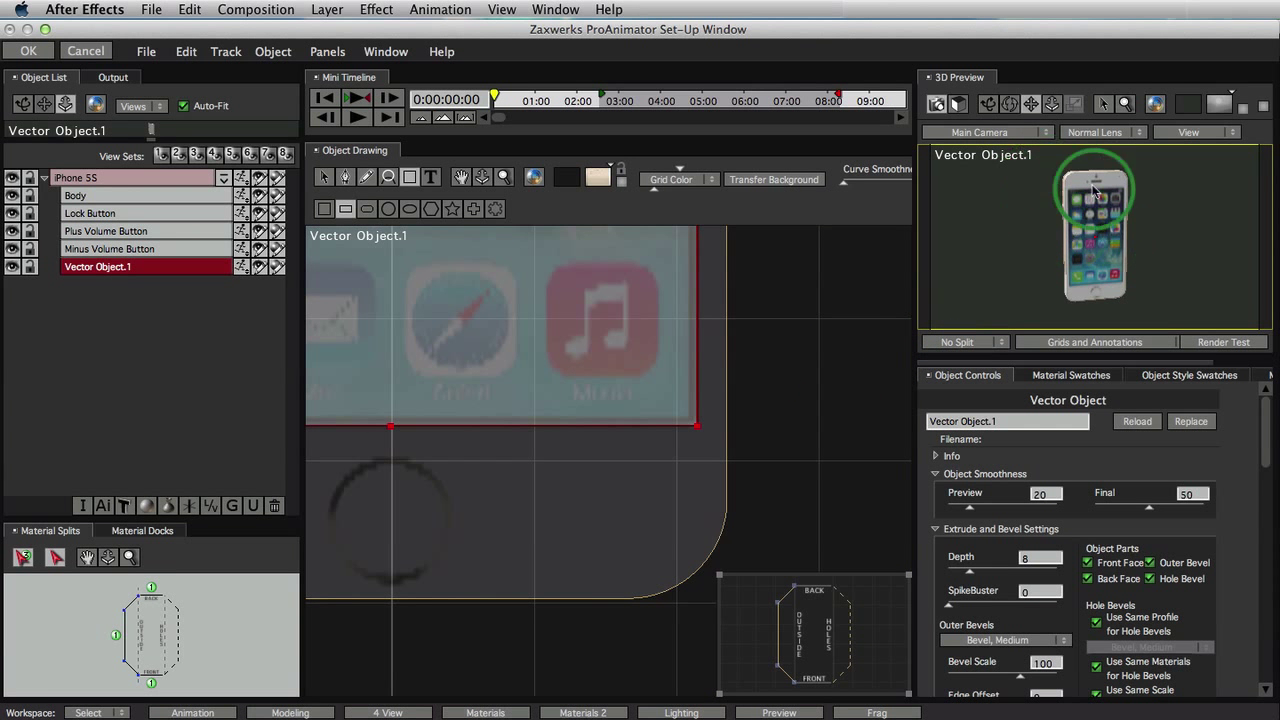
# Set Vector Object.1's Extrude Depth to 0 and its Position Z to 7
pyautogui.moveTo(1065, 207); pyautogui.dragTo(1083, 187)
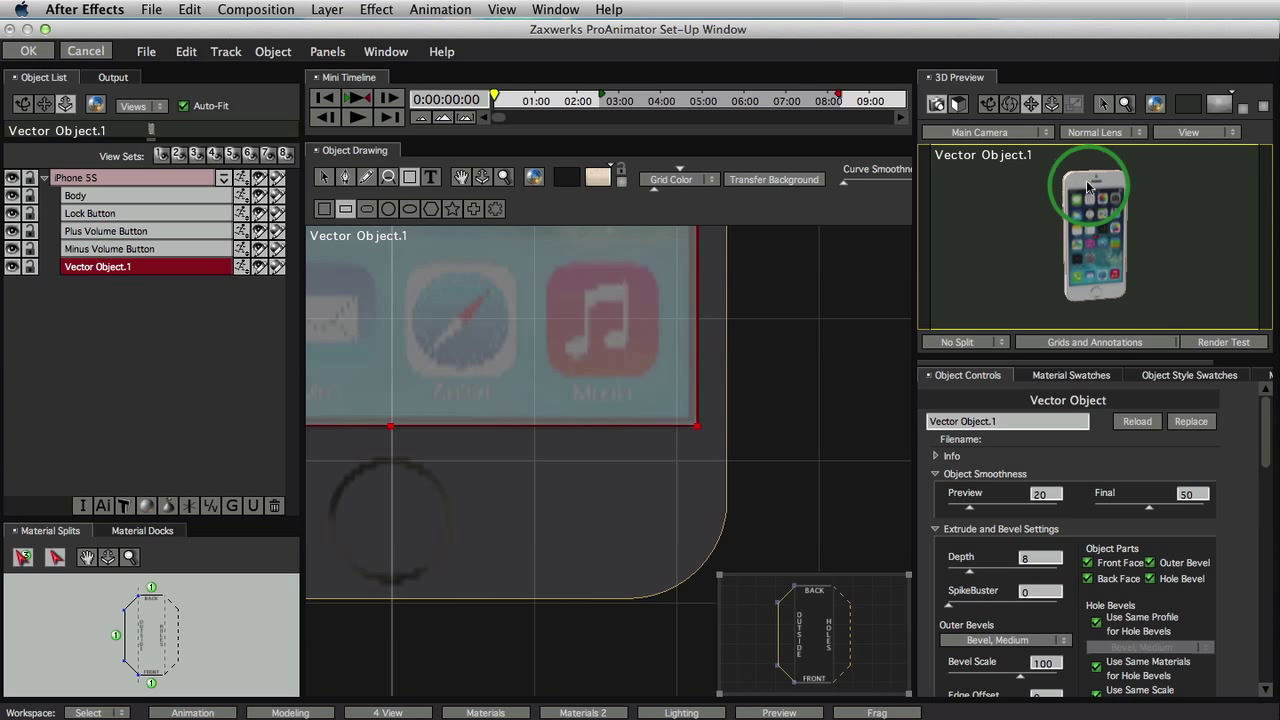
pyautogui.moveTo(1088, 186); pyautogui.dragTo(935, 580)
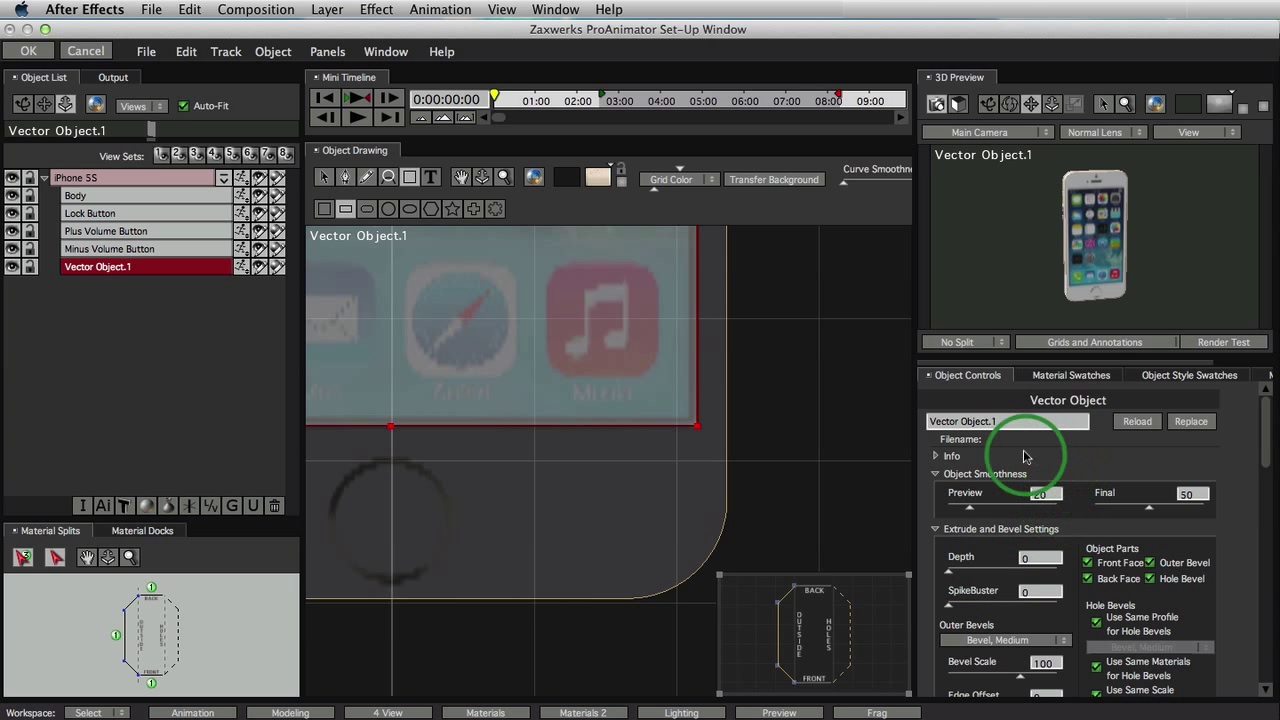
pyautogui.click(936, 457)
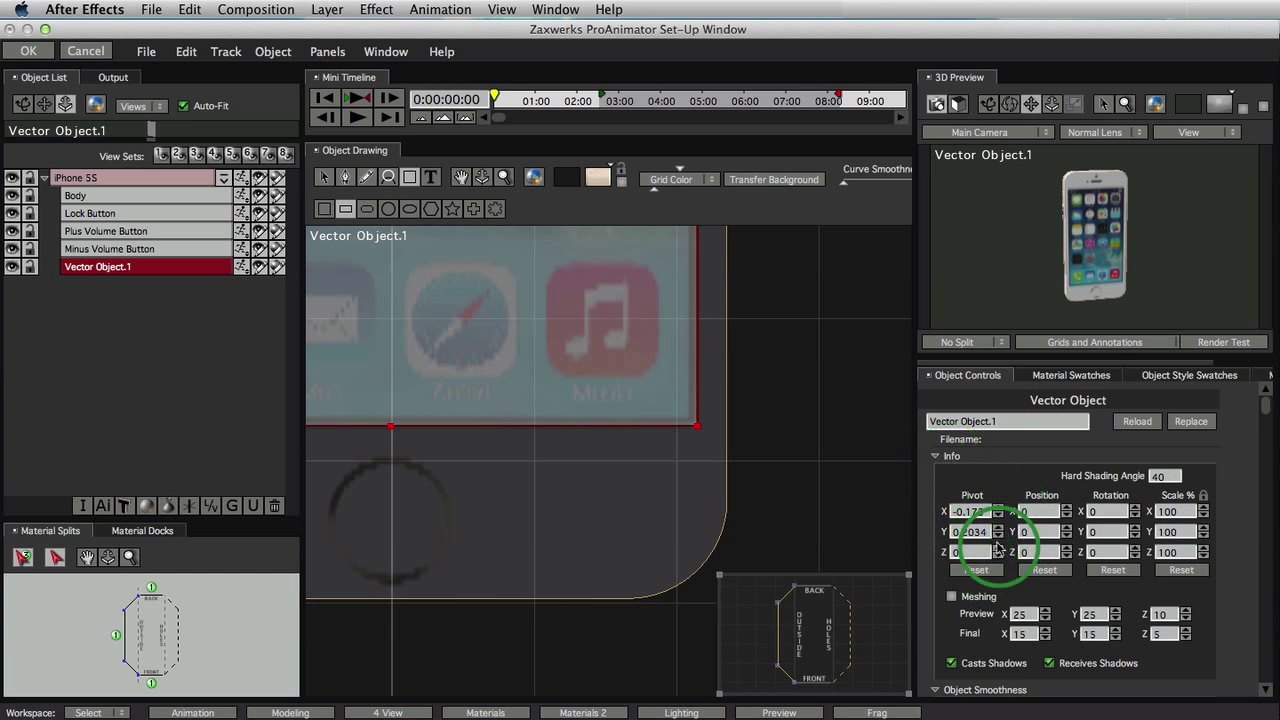
pyautogui.moveTo(1038, 560); pyautogui.dragTo(1080, 592)
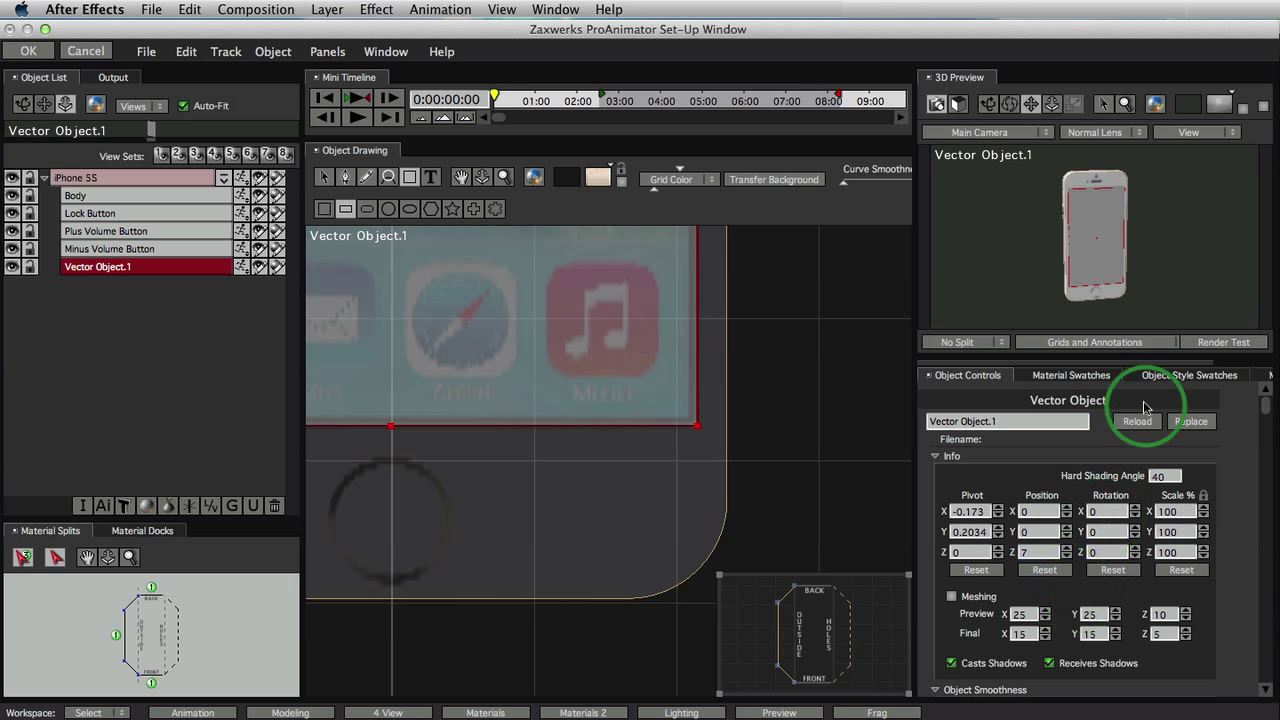
pyautogui.click(29, 52)
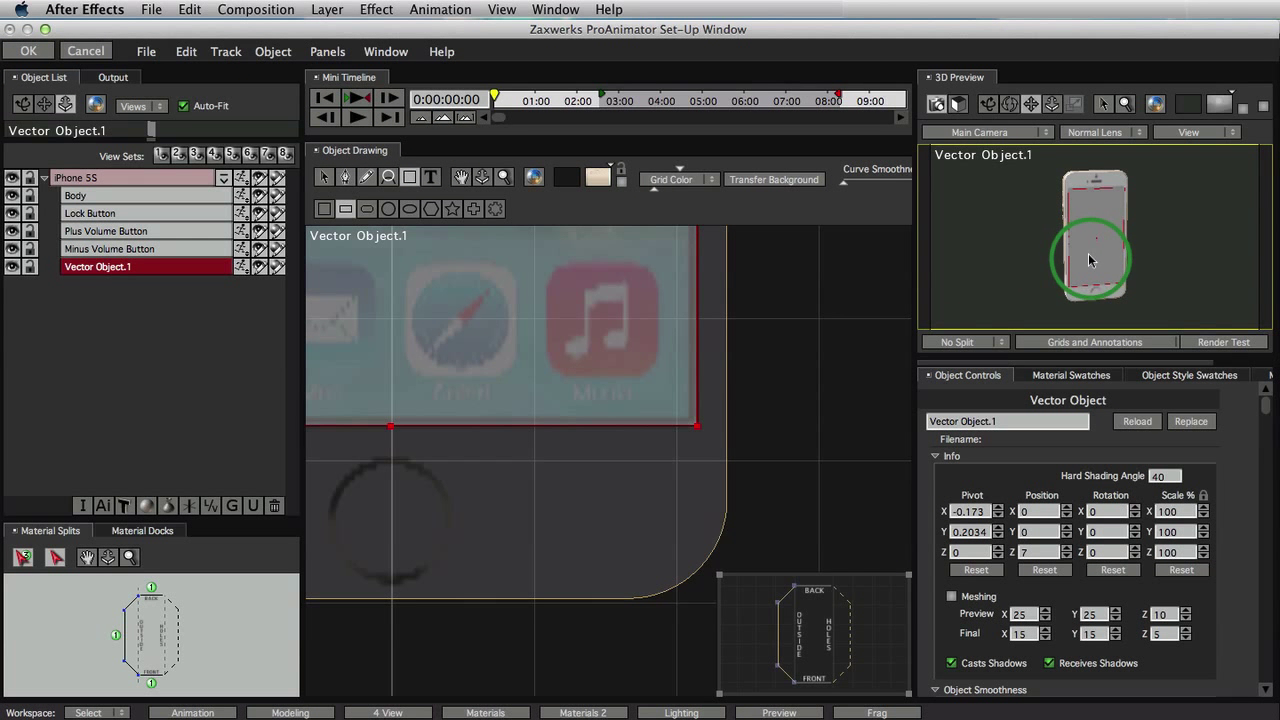
# Accept the ProAnimator changes, then preview and import ProAnimator7ExampleReel.mov via File > Import > File
pyautogui.click(48, 52)
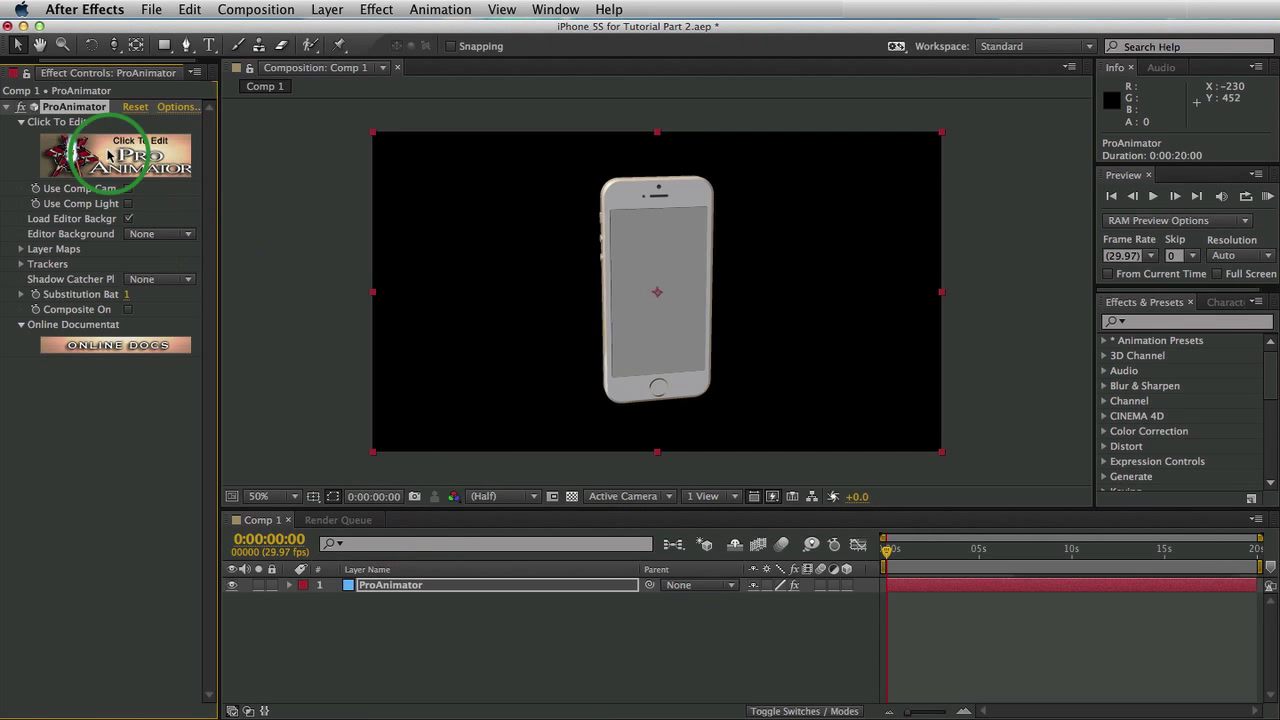
pyautogui.click(151, 9)
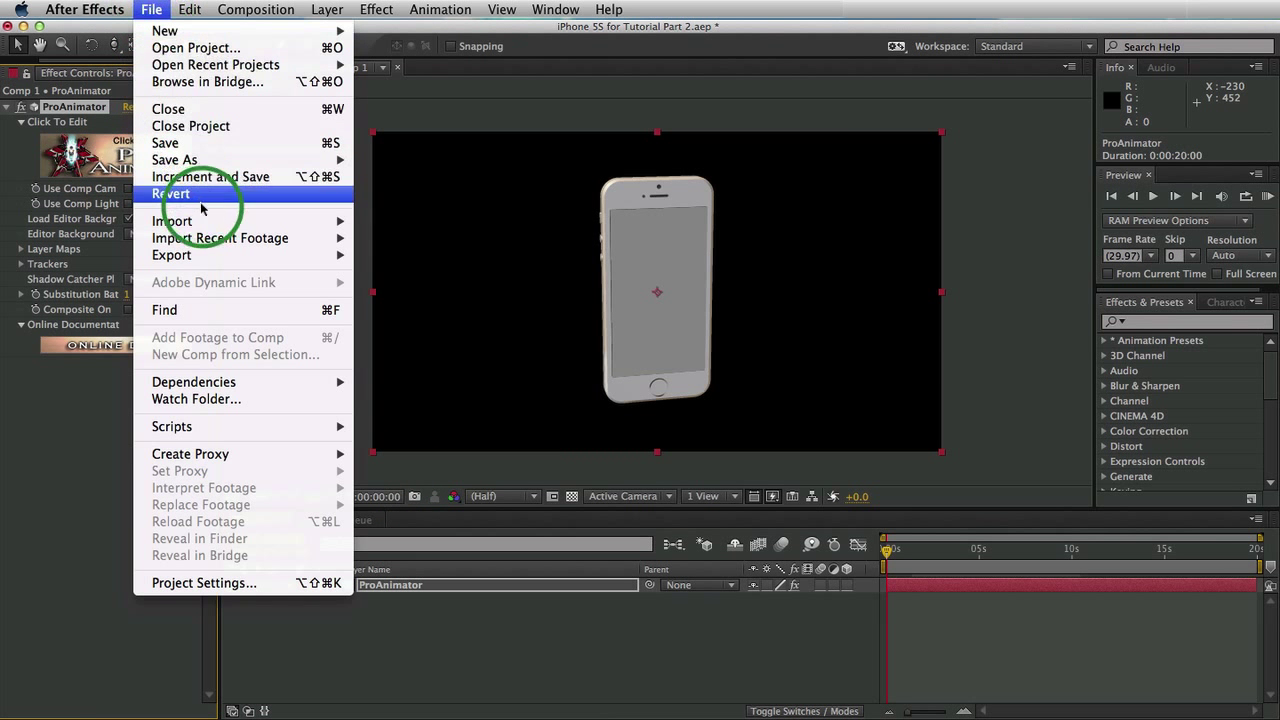
pyautogui.moveTo(286, 221)
pyautogui.click(370, 221)
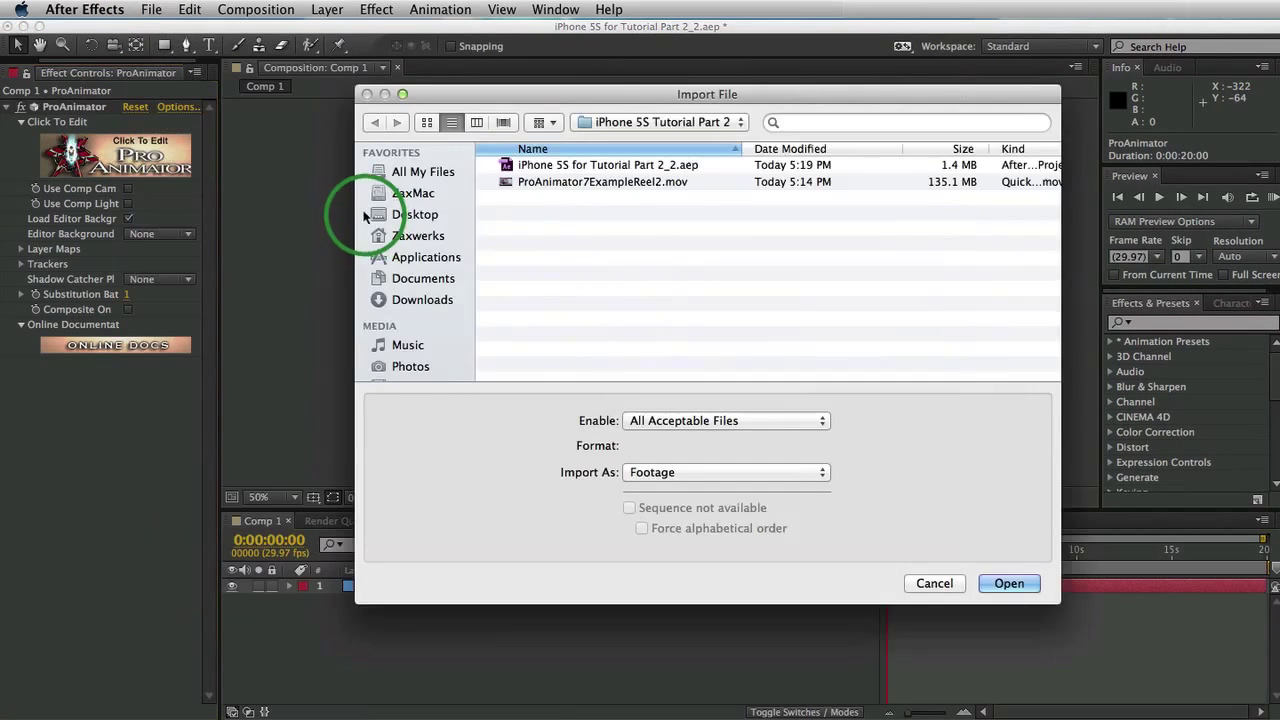
pyautogui.click(605, 182)
pyautogui.press('space')
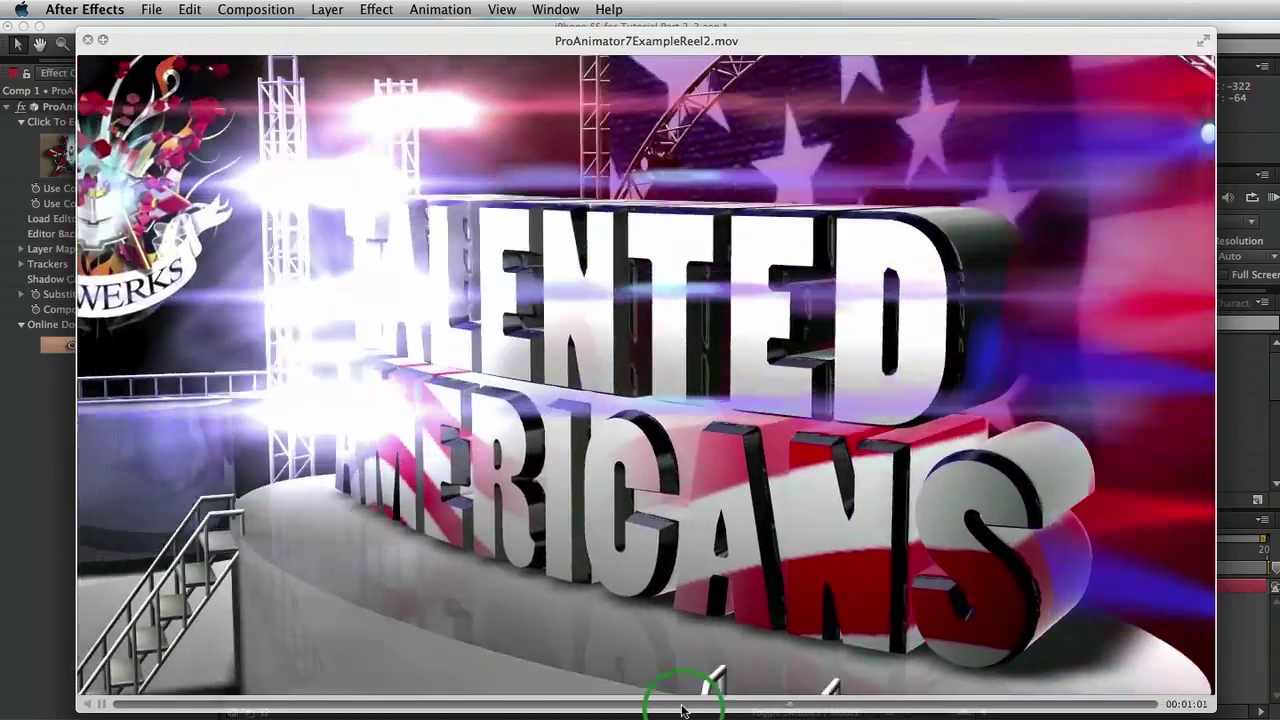
pyautogui.press('space')
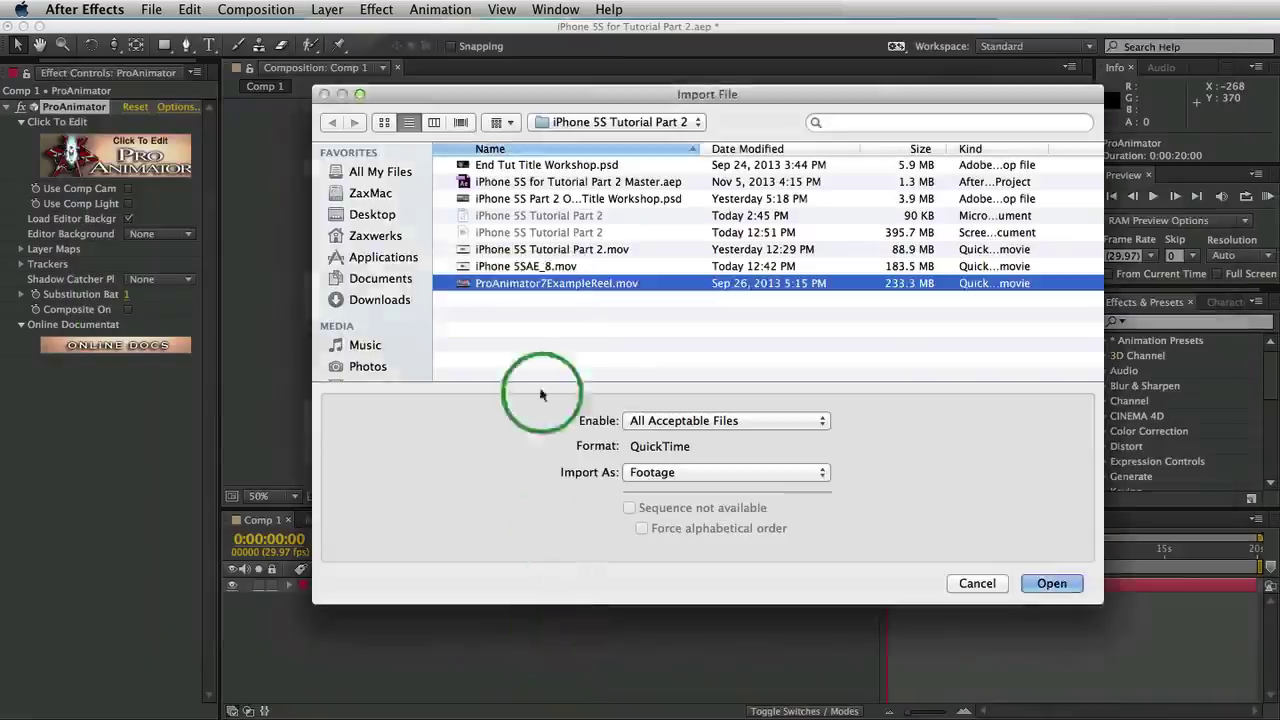
pyautogui.click(1050, 585)
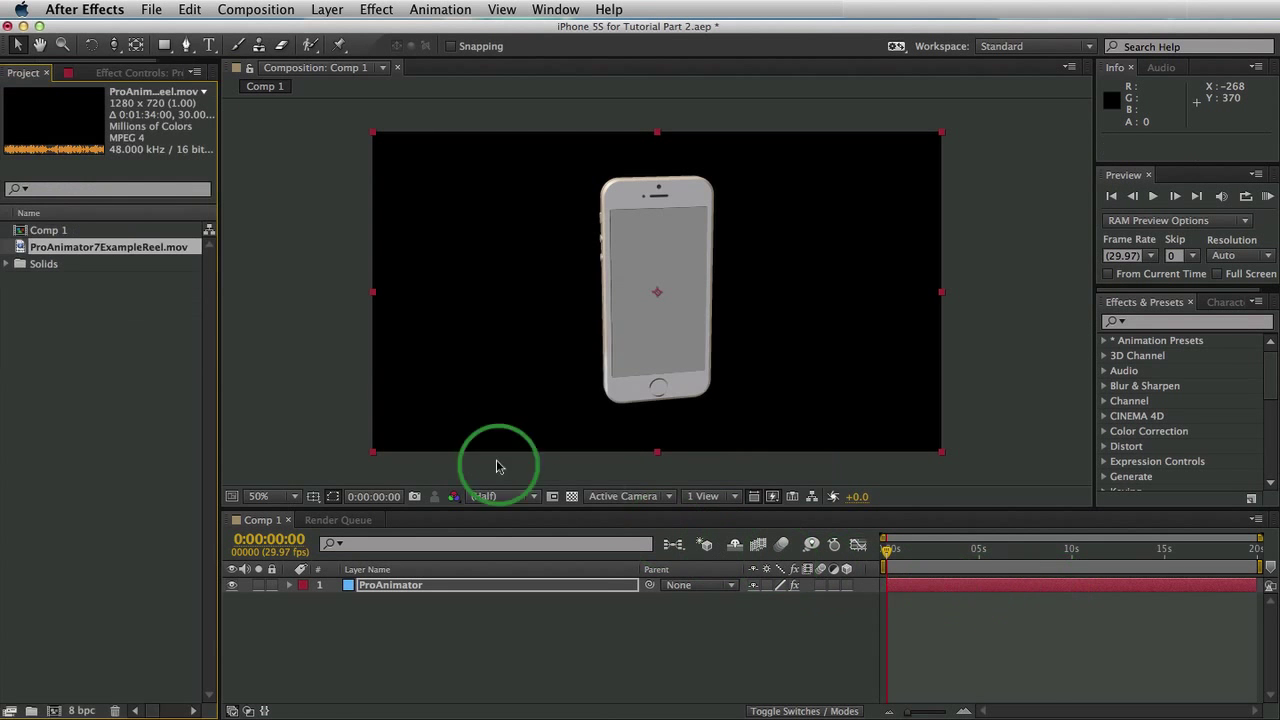
# Add the example reel to Comp 1 as layer 2 and assign it to ProAnimator's Layer Map 1
pyautogui.moveTo(85, 252); pyautogui.dragTo(363, 640)
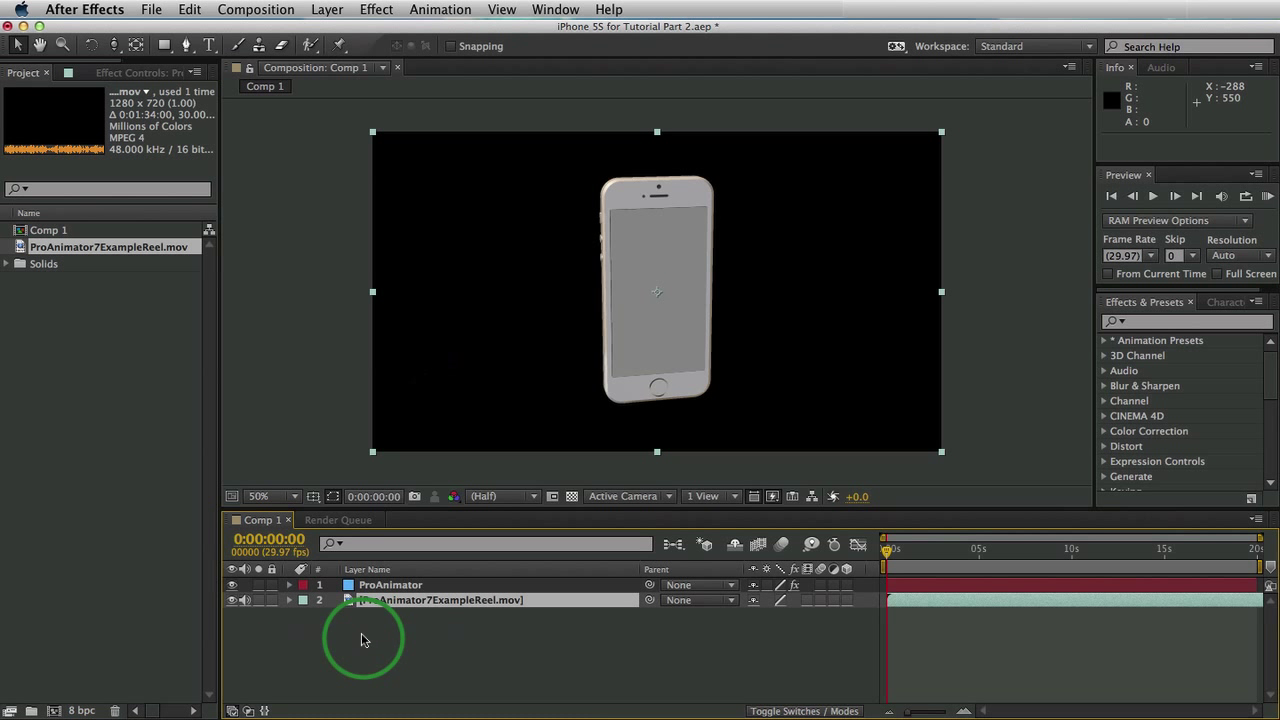
pyautogui.click(405, 585)
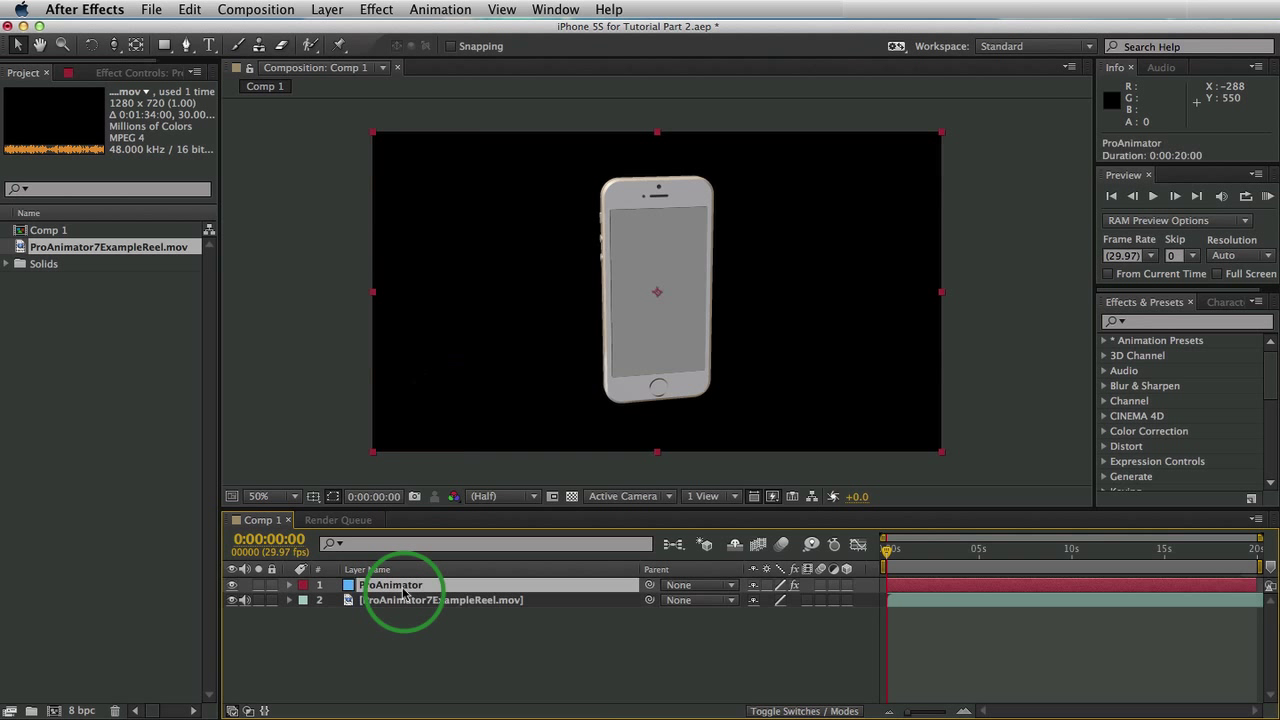
pyautogui.click(132, 72)
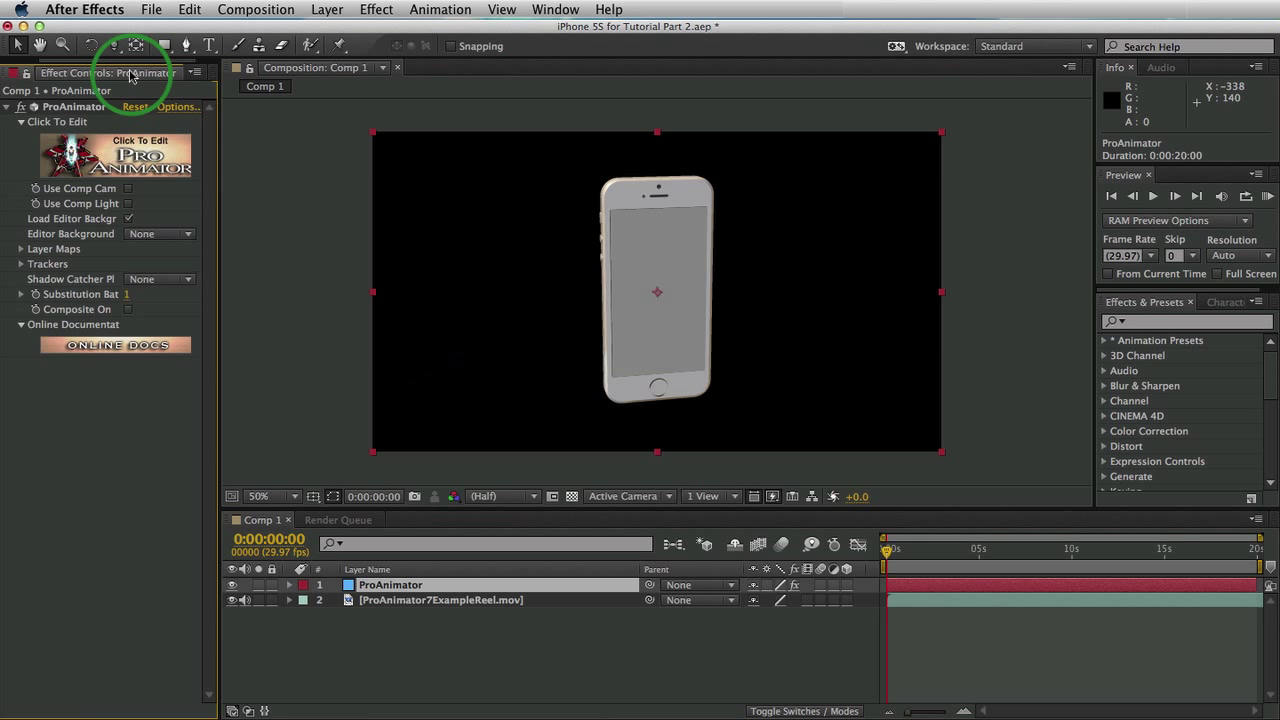
pyautogui.click(22, 249)
pyautogui.click(160, 121)
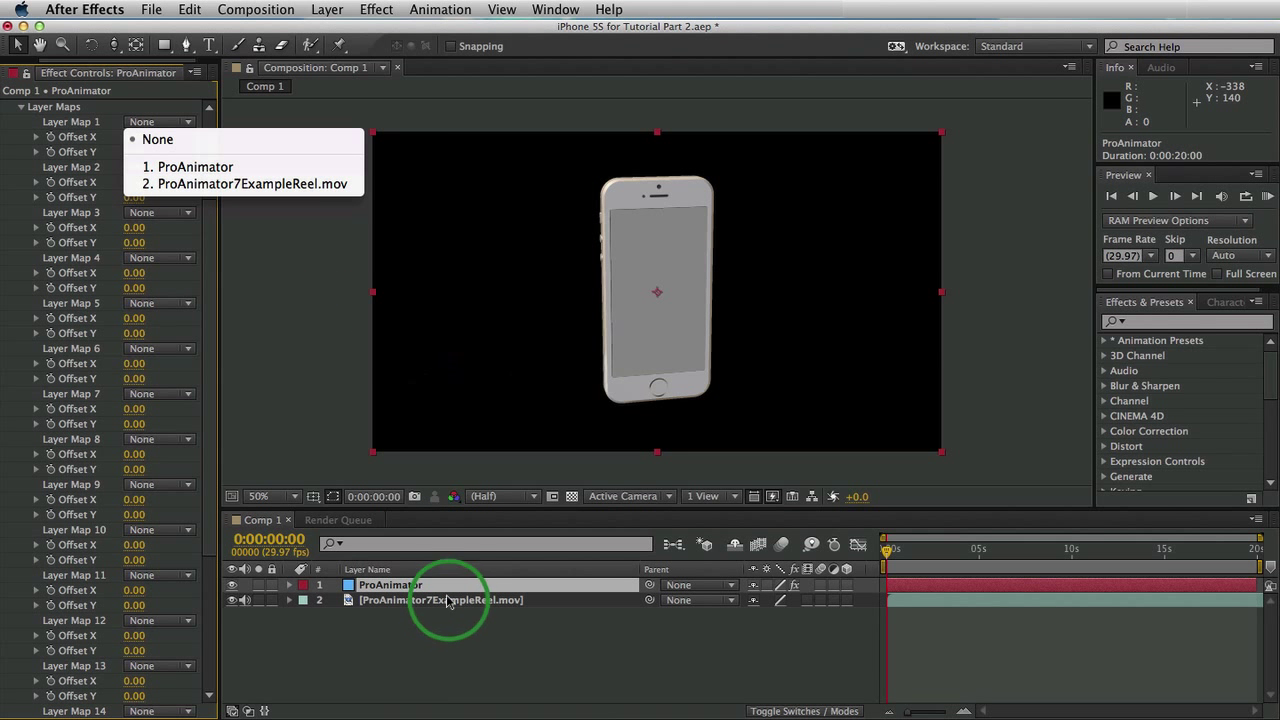
pyautogui.click(278, 188)
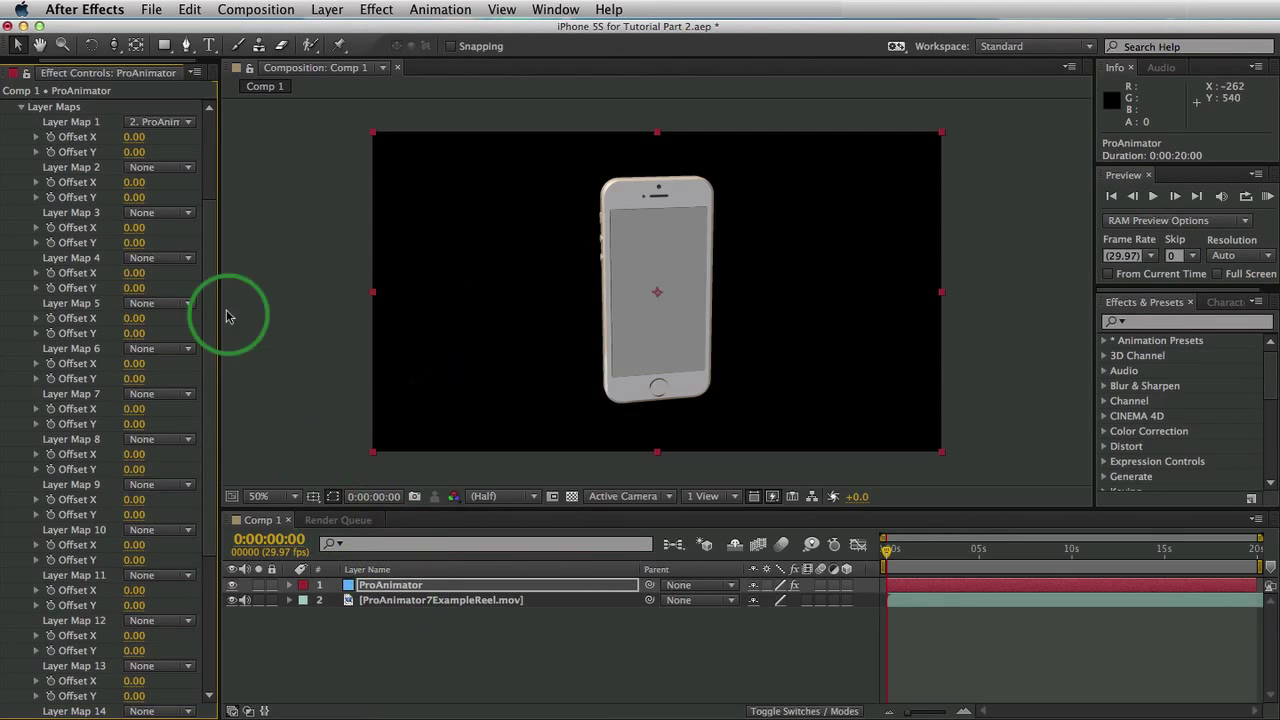
pyautogui.moveTo(208, 231); pyautogui.dragTo(194, 96)
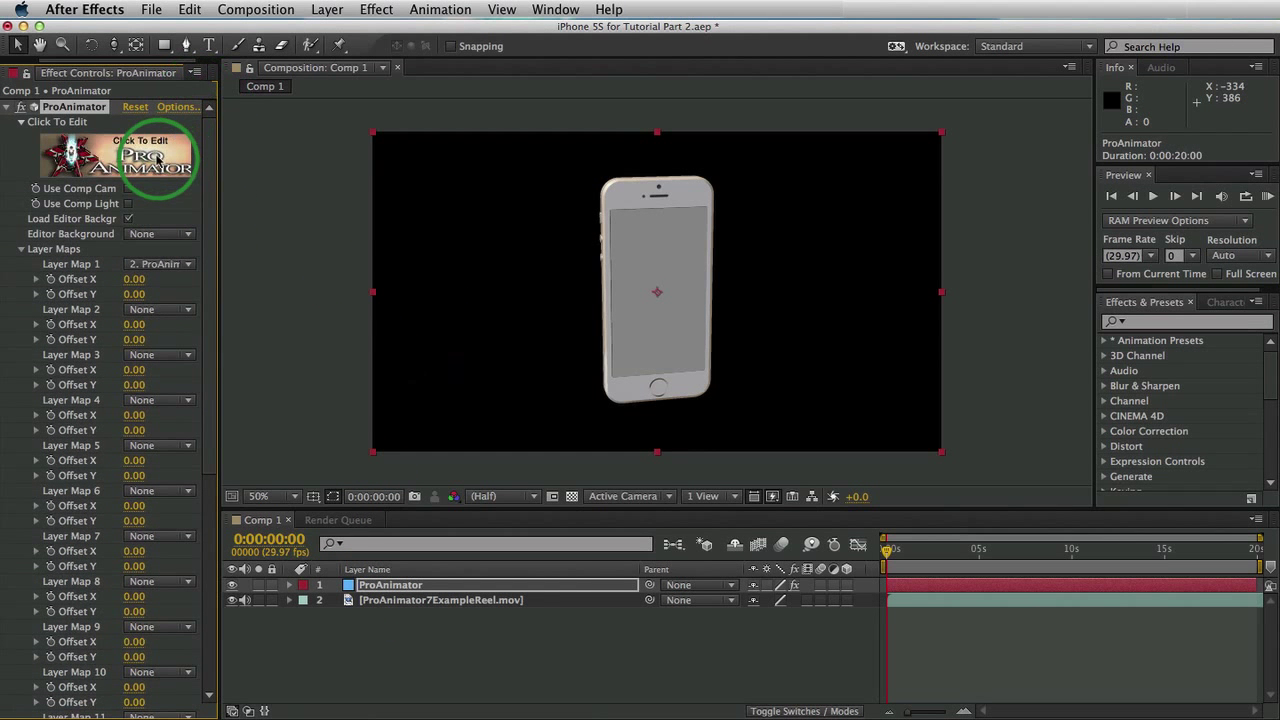
# Reopen the ProAnimator Set-Up Window in the Materials layout
pyautogui.click(178, 170)
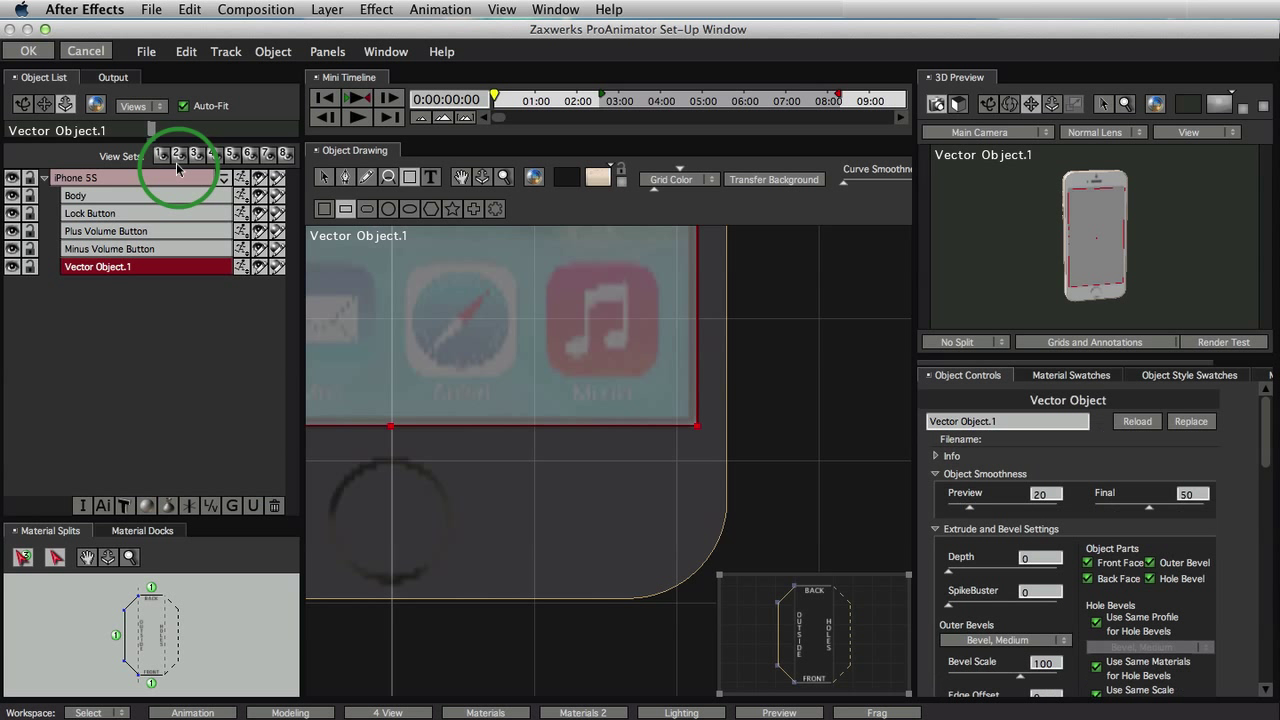
pyautogui.click(487, 712)
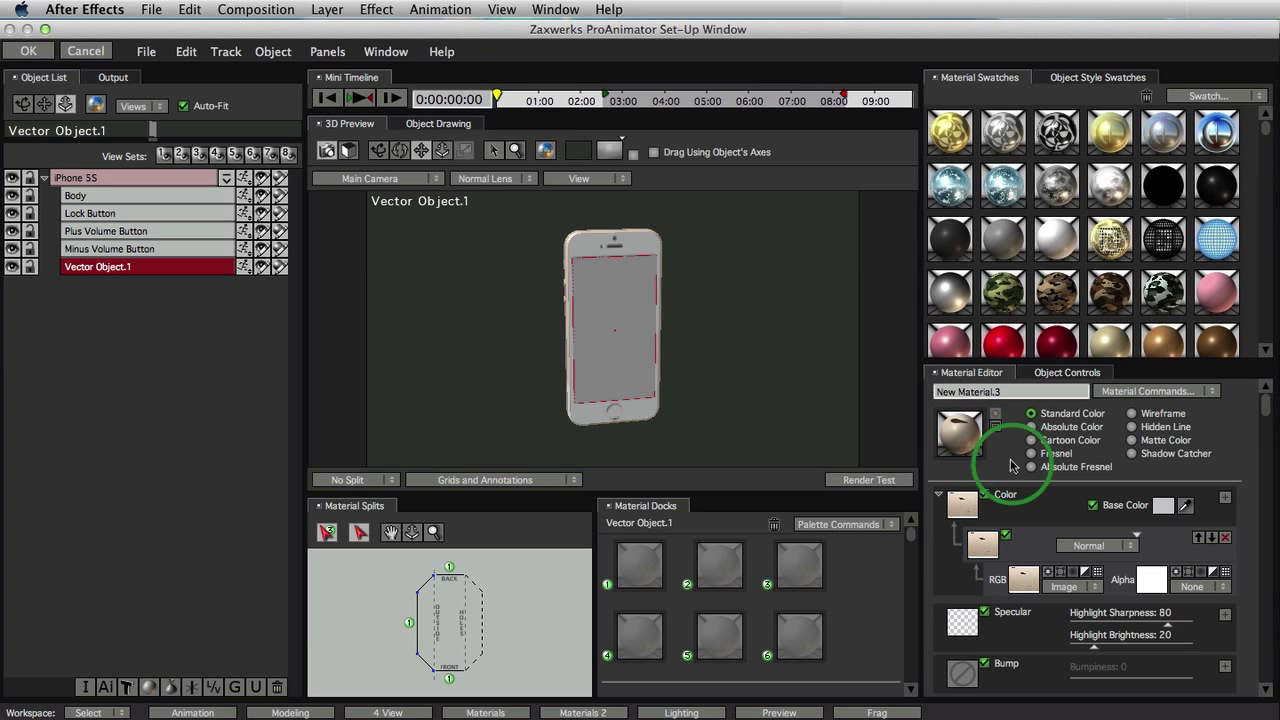
pyautogui.click(686, 349)
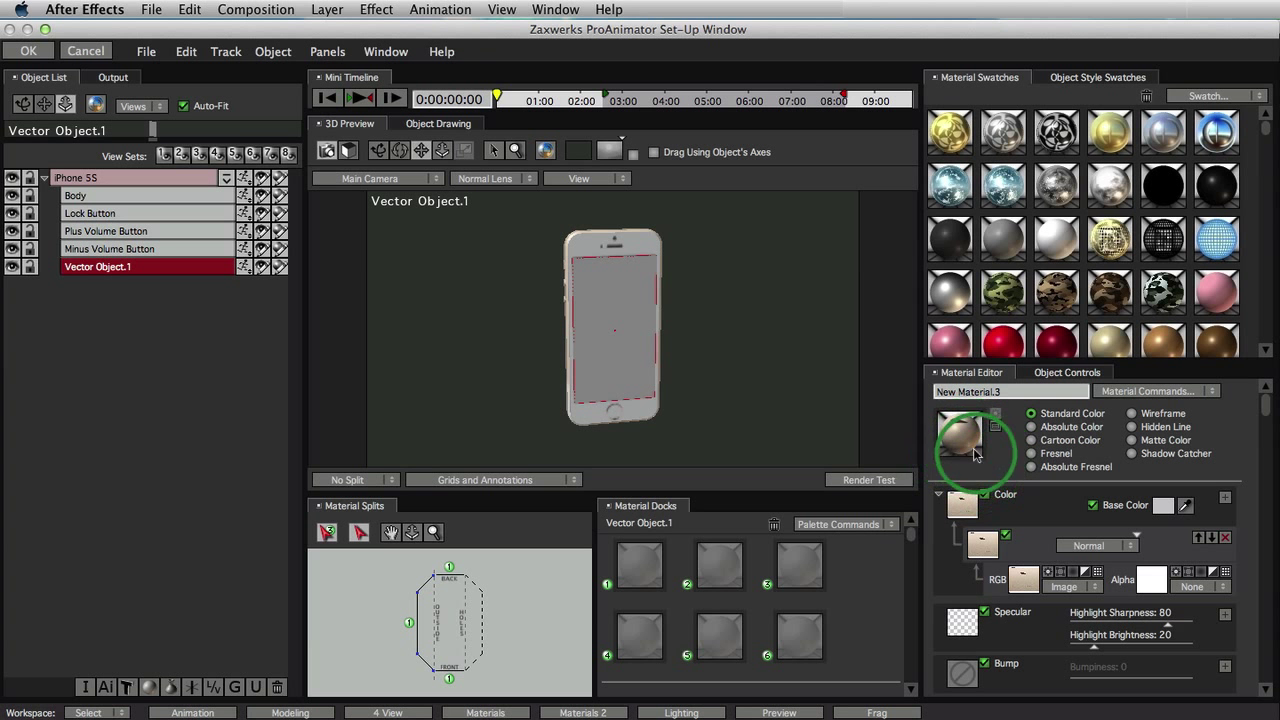
# Create New Material.6 with its base colour set to black
pyautogui.click(1120, 391)
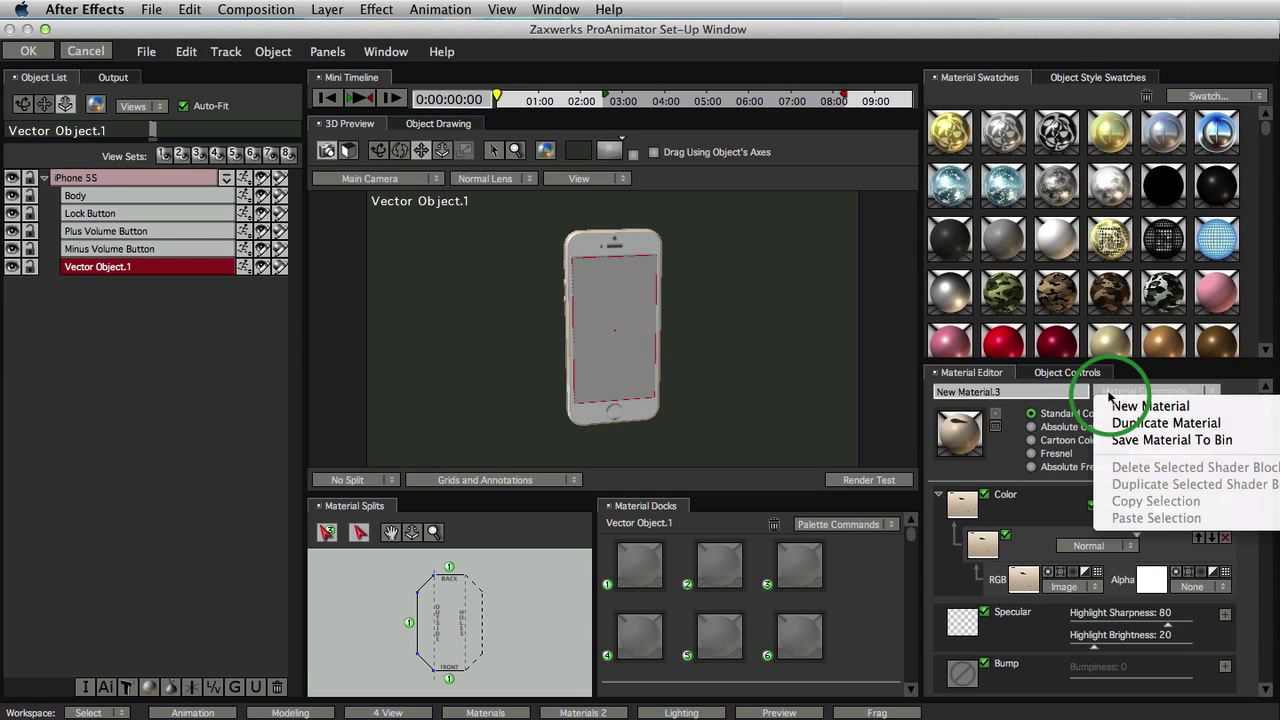
pyautogui.click(1117, 407)
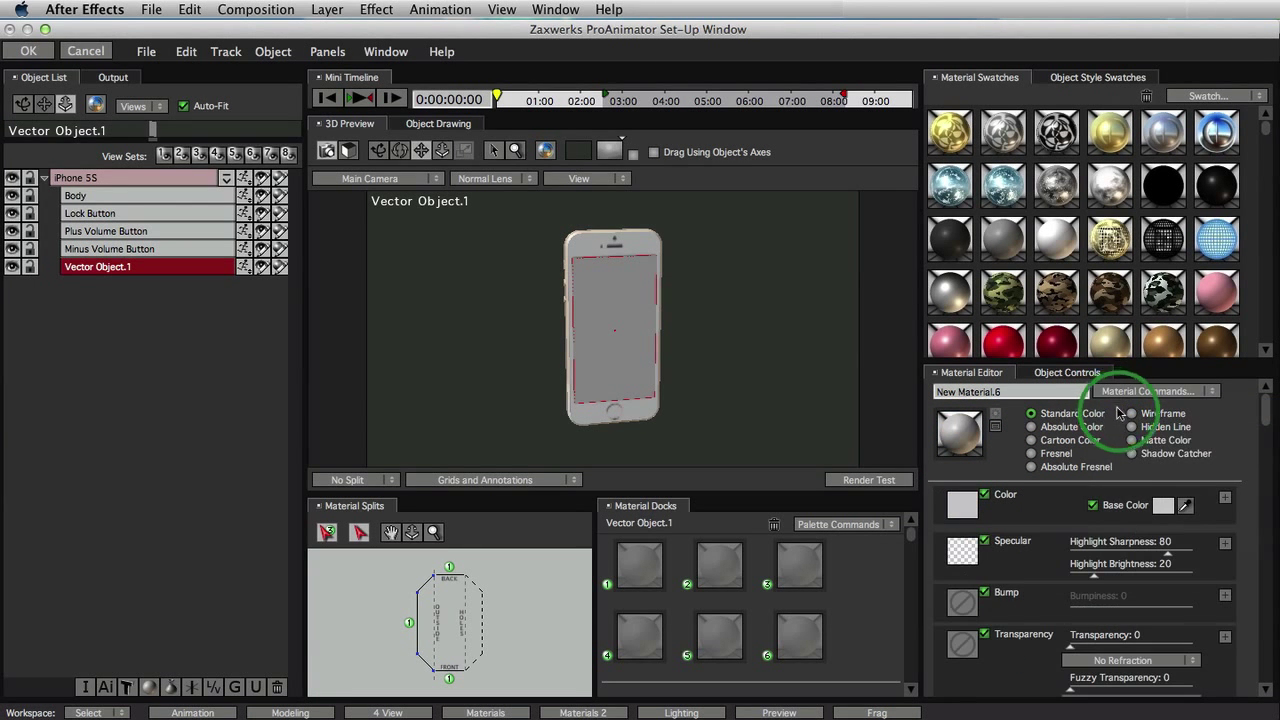
pyautogui.click(1162, 505)
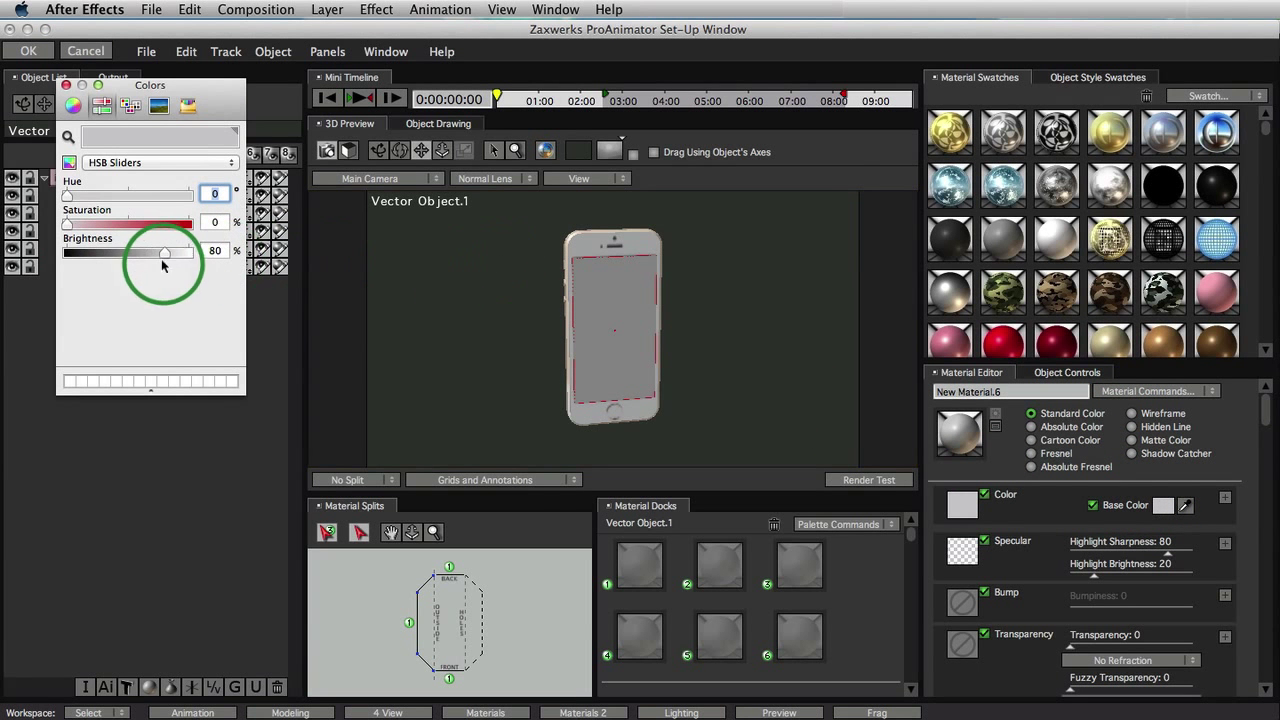
pyautogui.click(66, 86)
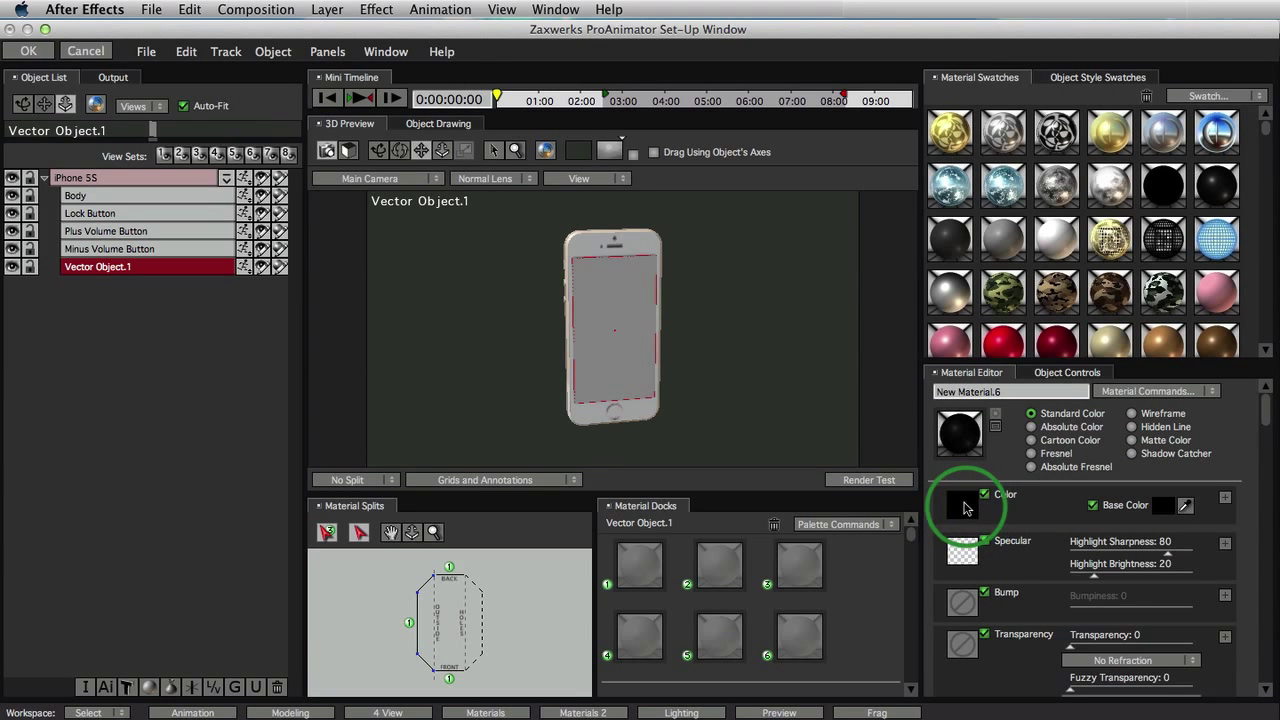
# Cancel the Select An Image dialog and set New Material.6's colour source to Layer
pyautogui.click(963, 506)
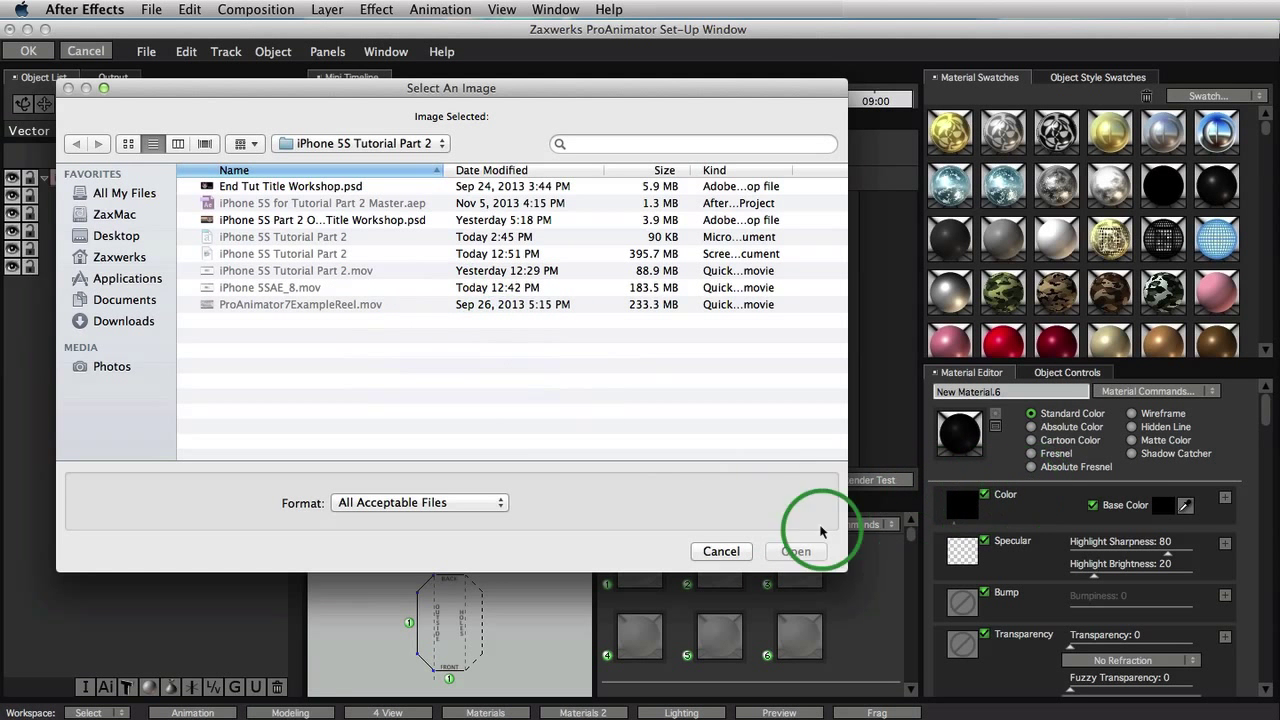
pyautogui.click(720, 553)
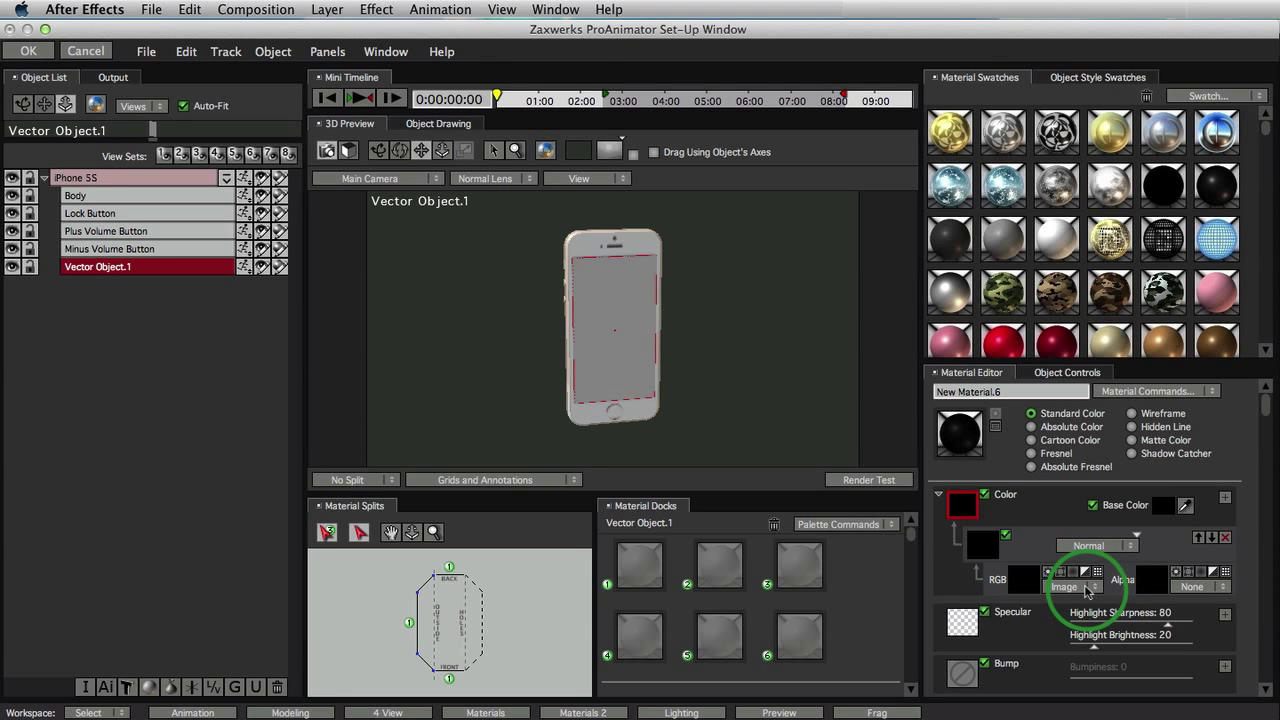
pyautogui.click(1087, 588)
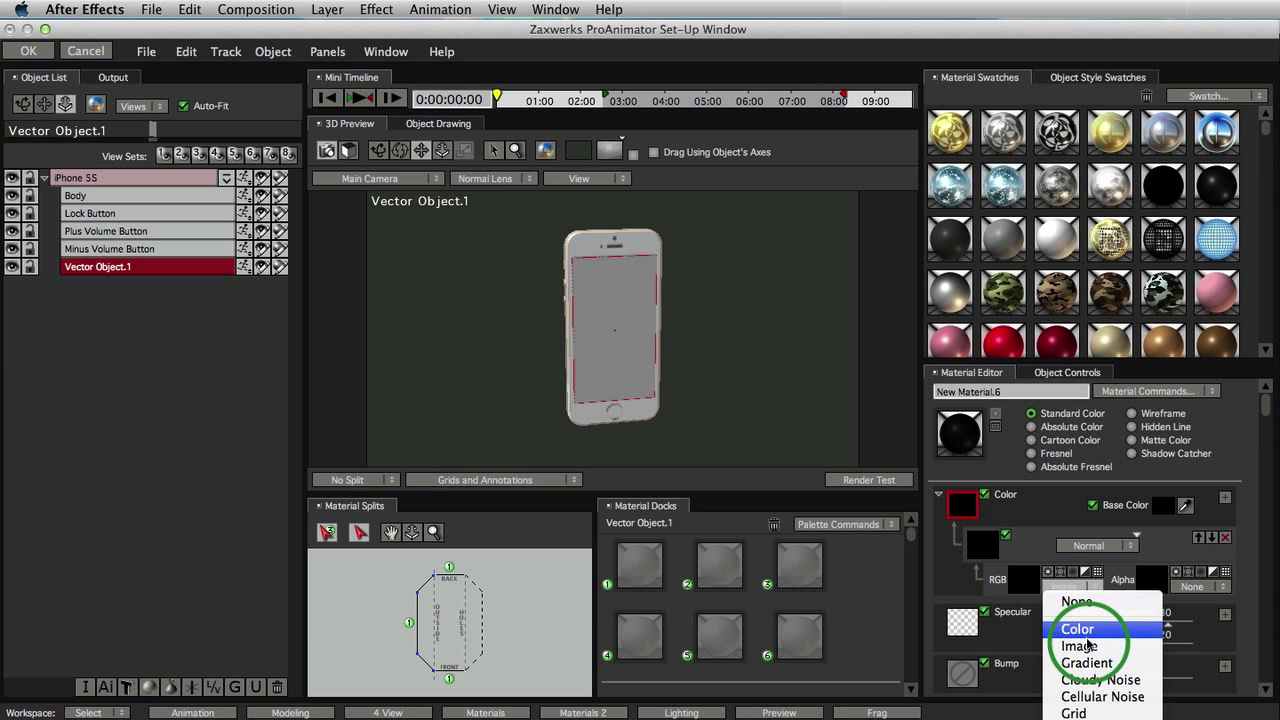
pyautogui.click(1100, 712)
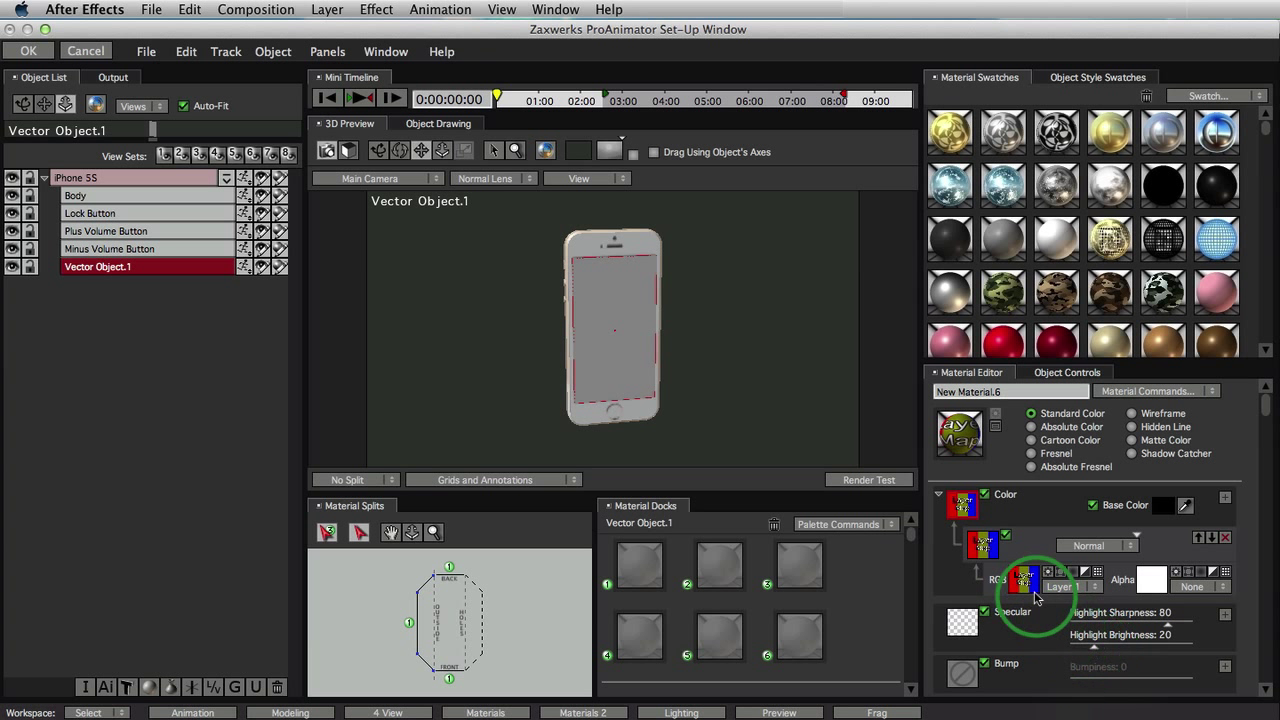
# Apply New Material.6 to the phone's screen and store it in Material Docks slot 1
pyautogui.moveTo(987, 444); pyautogui.dragTo(641, 318)
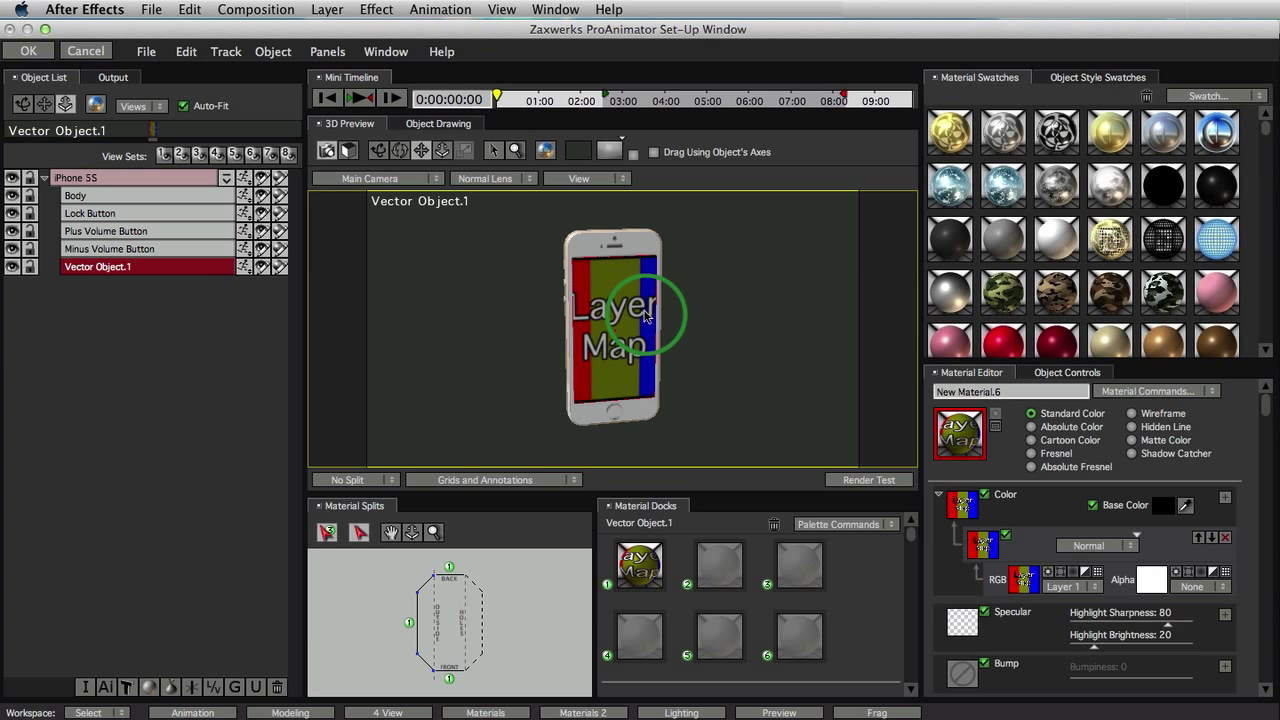
pyautogui.moveTo(646, 316); pyautogui.dragTo(610, 335)
pyautogui.click(697, 622)
pyautogui.moveTo(697, 622); pyautogui.dragTo(651, 566)
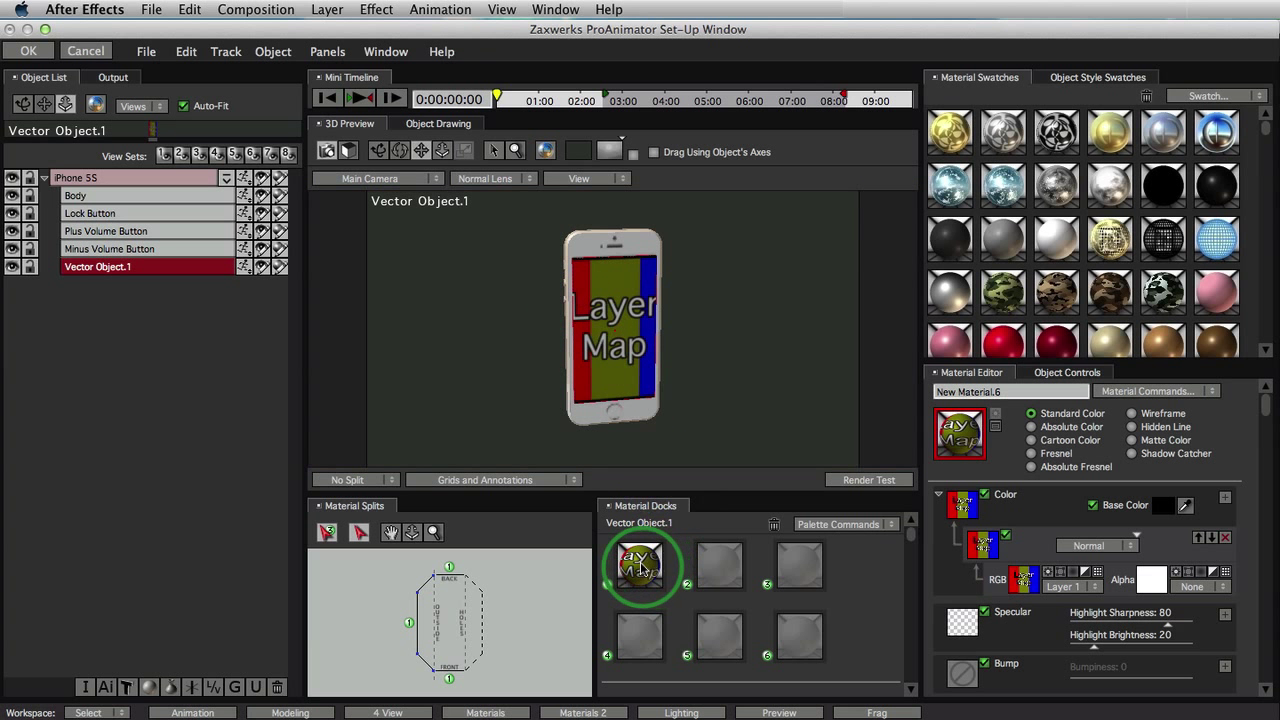
# Set the docked screen material's Rotation to -90 and Mapping to UV (fit), then click OK
pyautogui.click(646, 563)
pyautogui.click(882, 565)
pyautogui.moveTo(910, 530); pyautogui.dragTo(911, 662)
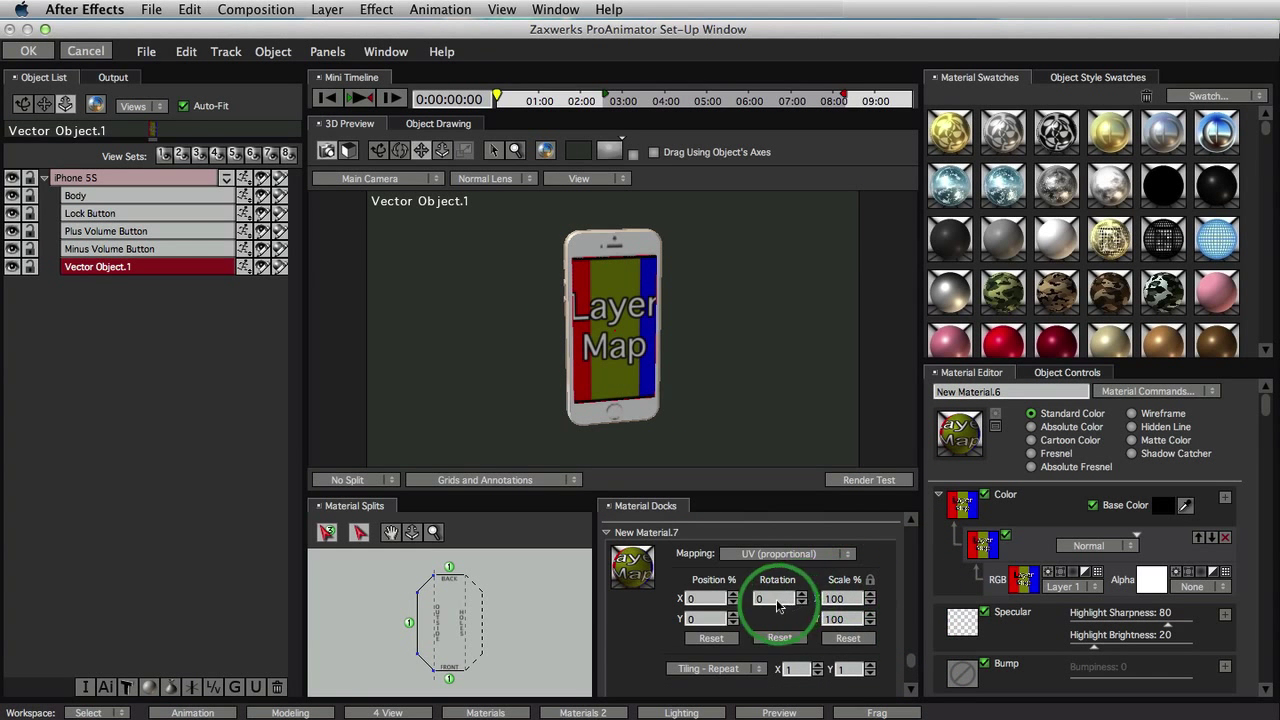
pyautogui.moveTo(771, 606)
pyautogui.mouseDown()
pyautogui.moveTo(750, 608)
pyautogui.moveTo(773, 609)
pyautogui.mouseUp()
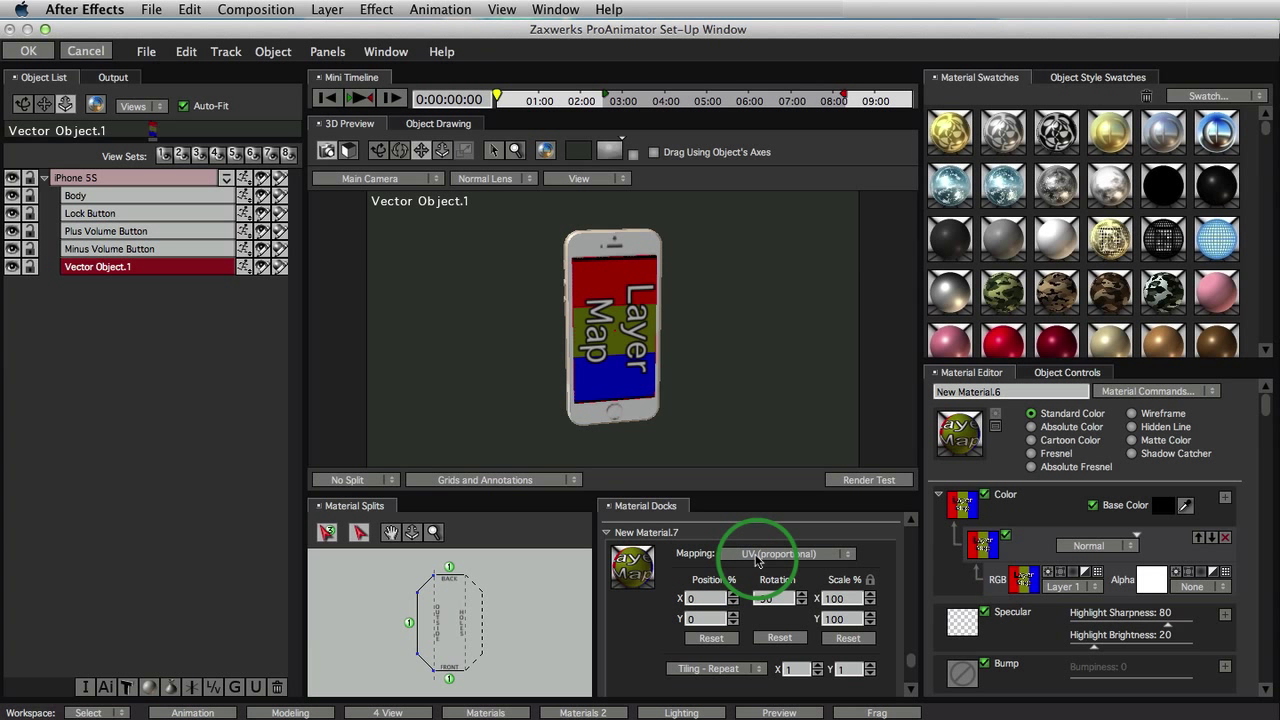
pyautogui.click(757, 555)
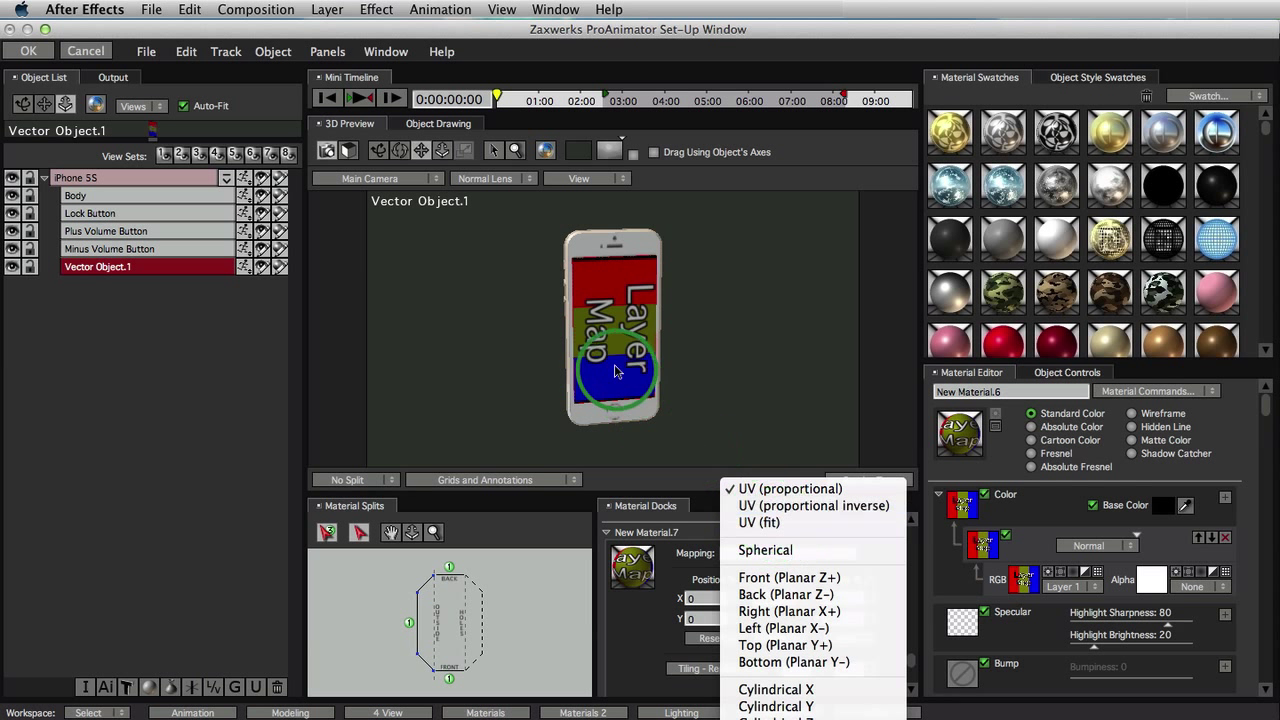
pyautogui.click(758, 524)
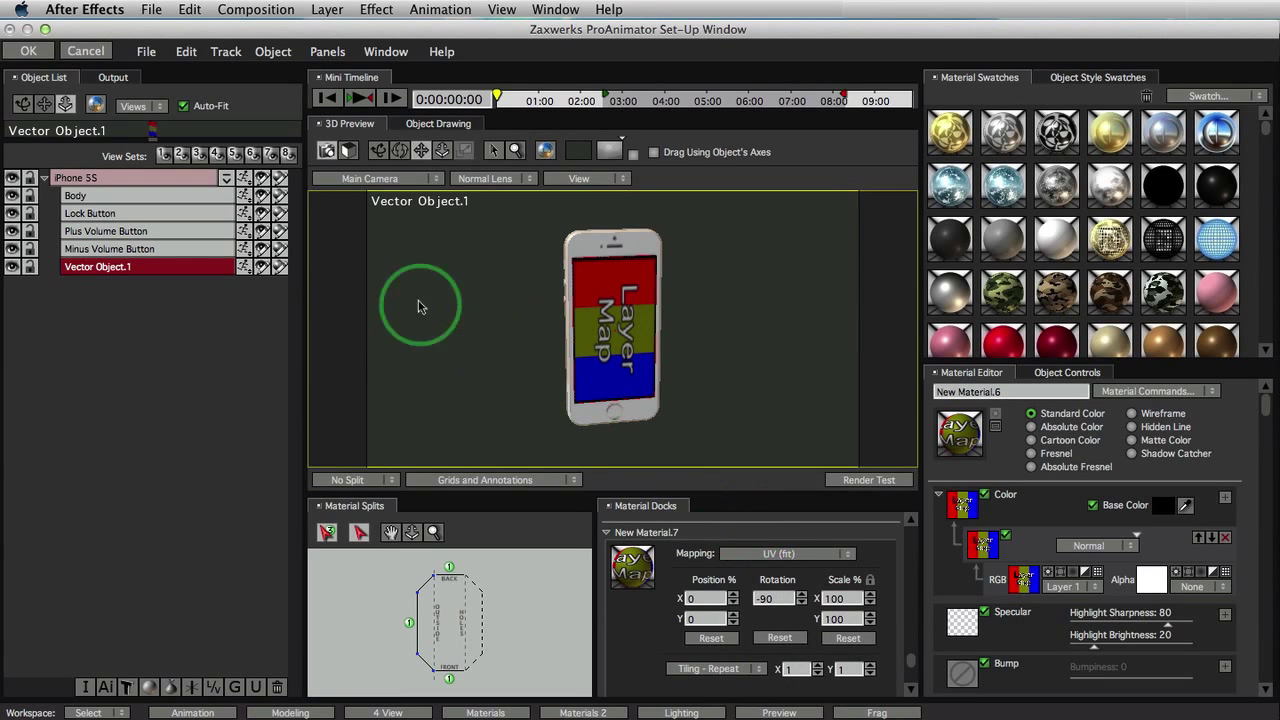
pyautogui.click(28, 51)
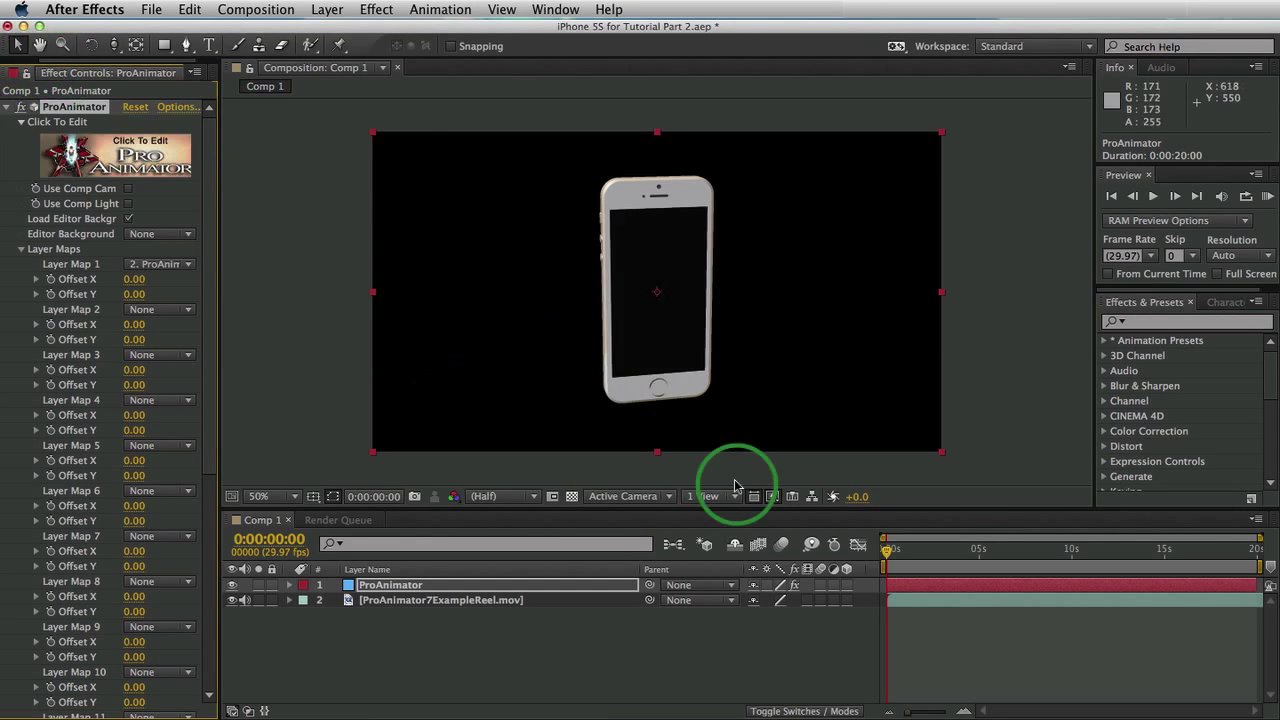
# Turn off ProAnimator7ExampleReel.mov's eye switch and scrub the time ruler to check the phone screen
pyautogui.moveTo(888, 552); pyautogui.dragTo(1012, 571)
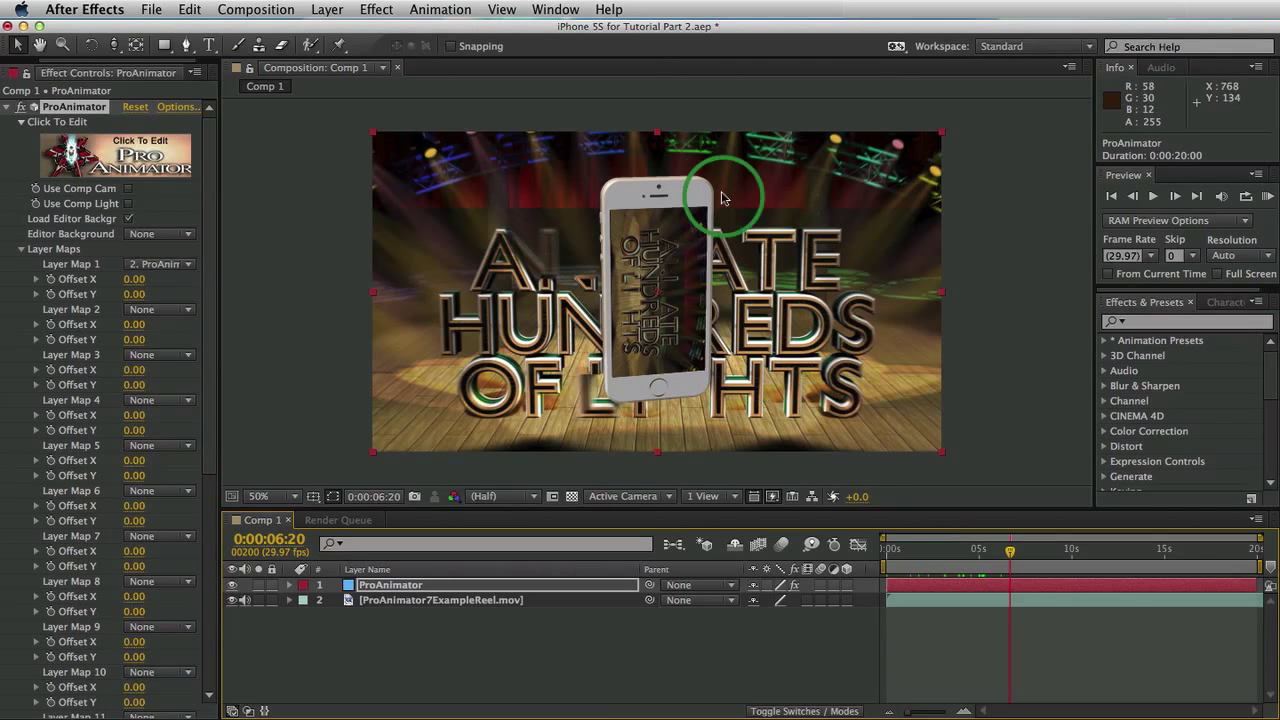
pyautogui.click(410, 602)
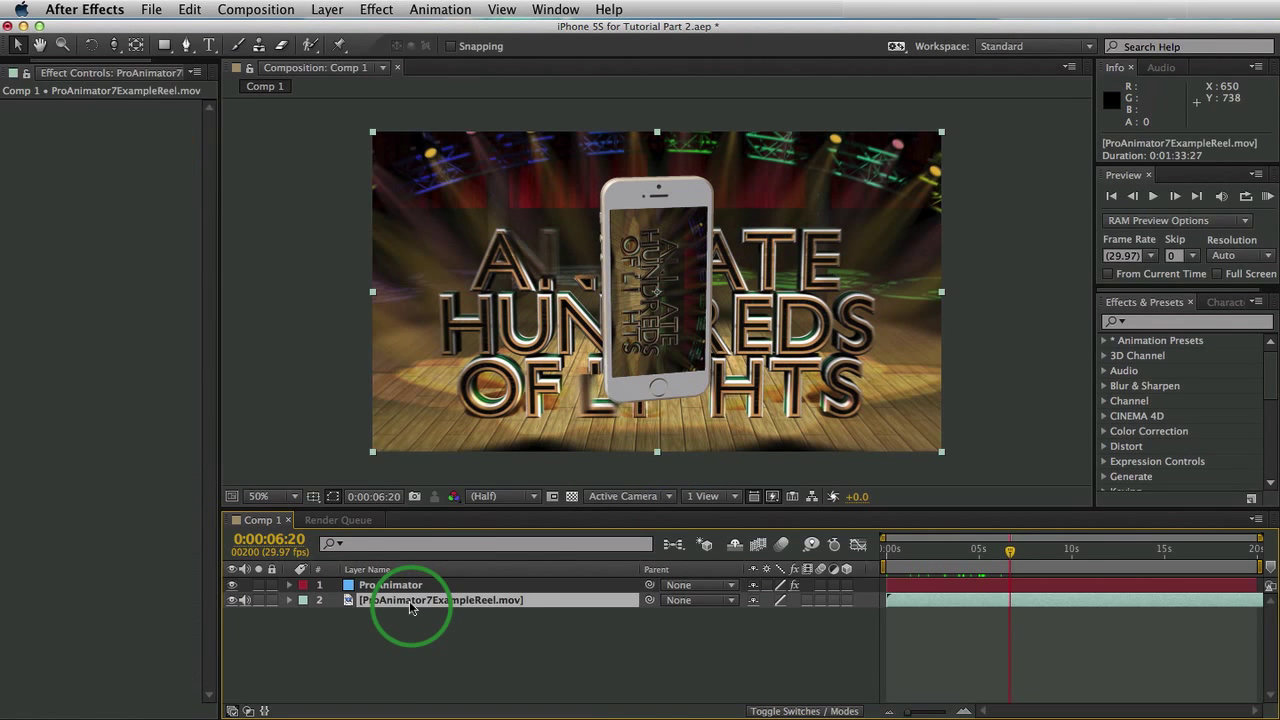
pyautogui.click(232, 600)
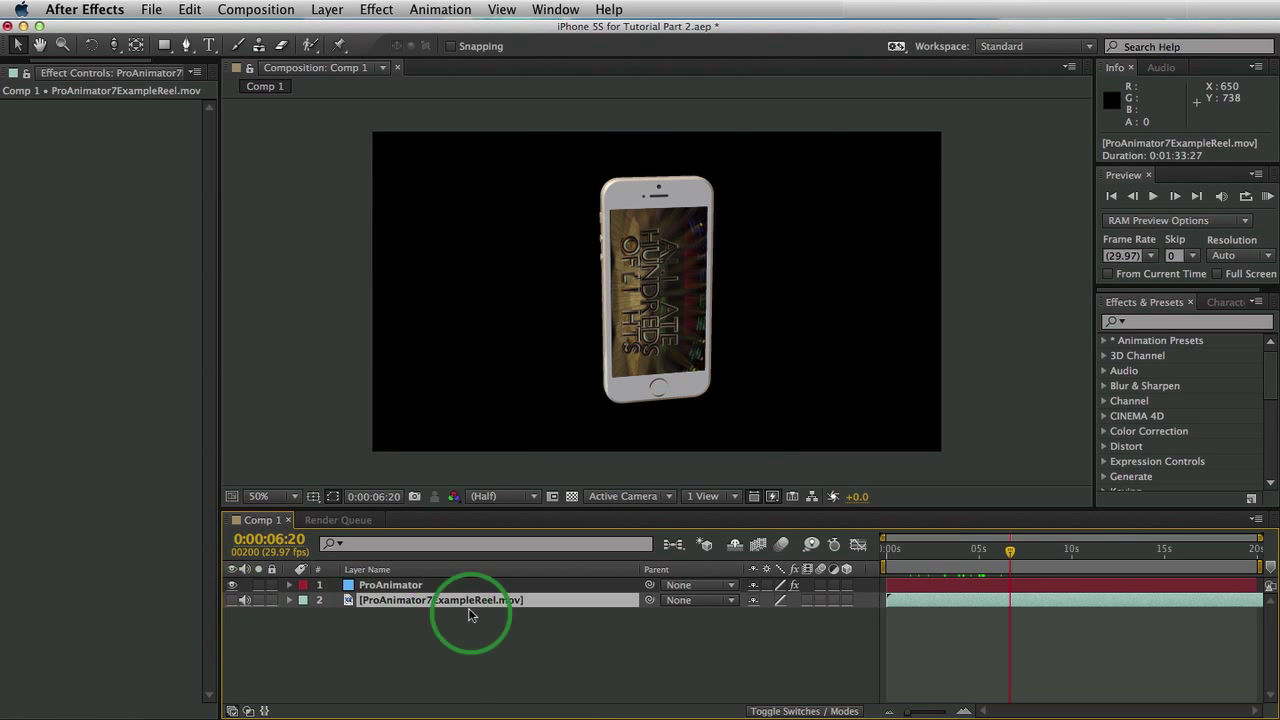
pyautogui.click(556, 585)
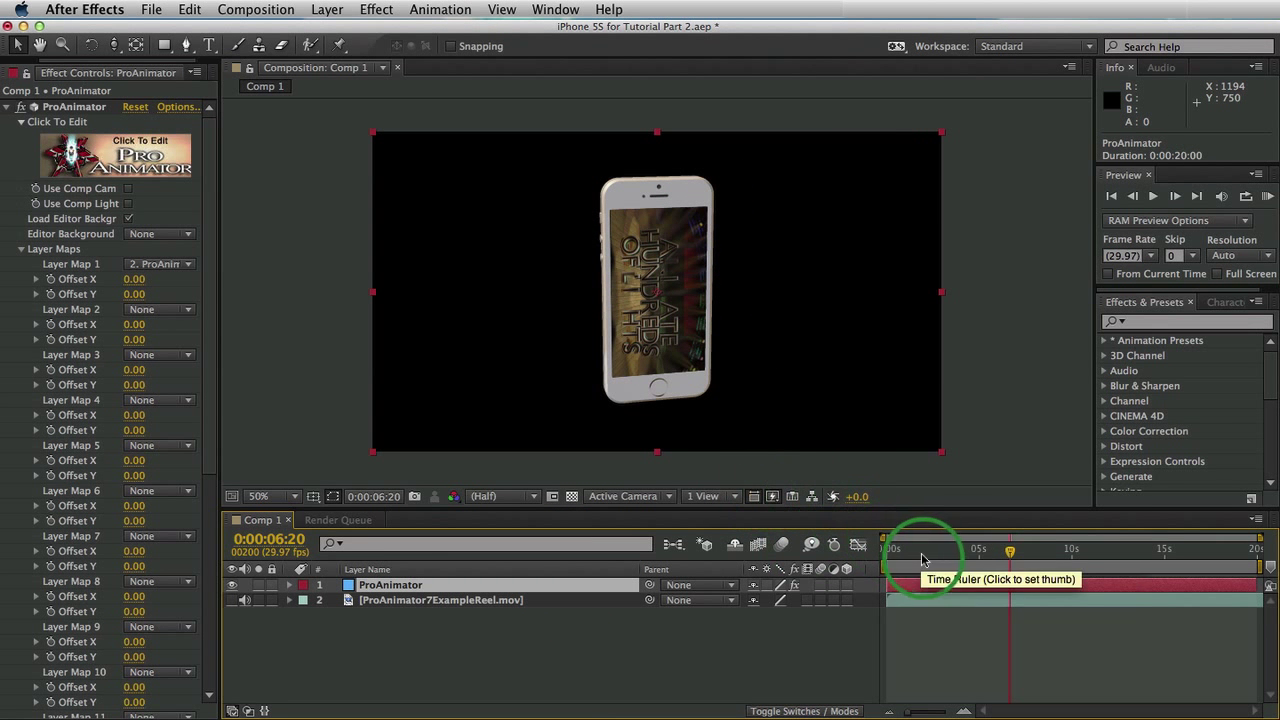
pyautogui.moveTo(949, 553); pyautogui.dragTo(1047, 574)
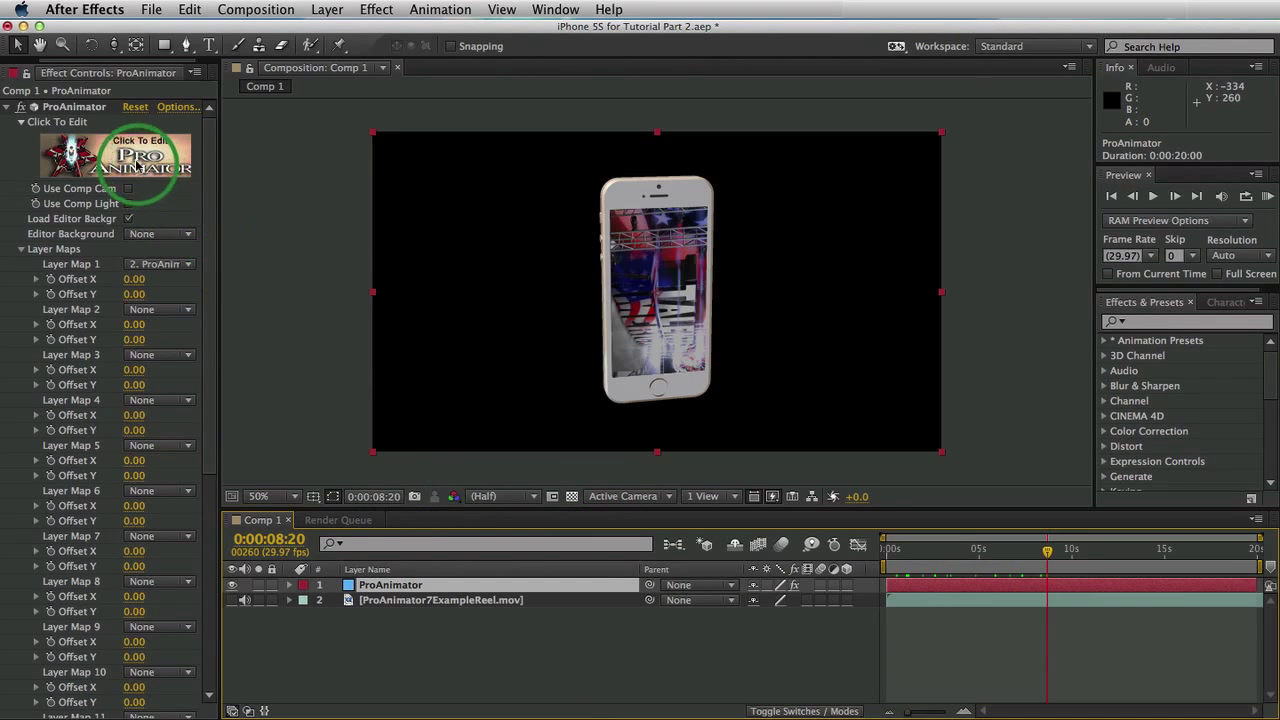
# Reopen the ProAnimator phone scene, look at the Materials layout, then switch to the Modeling layout
pyautogui.click(136, 164)
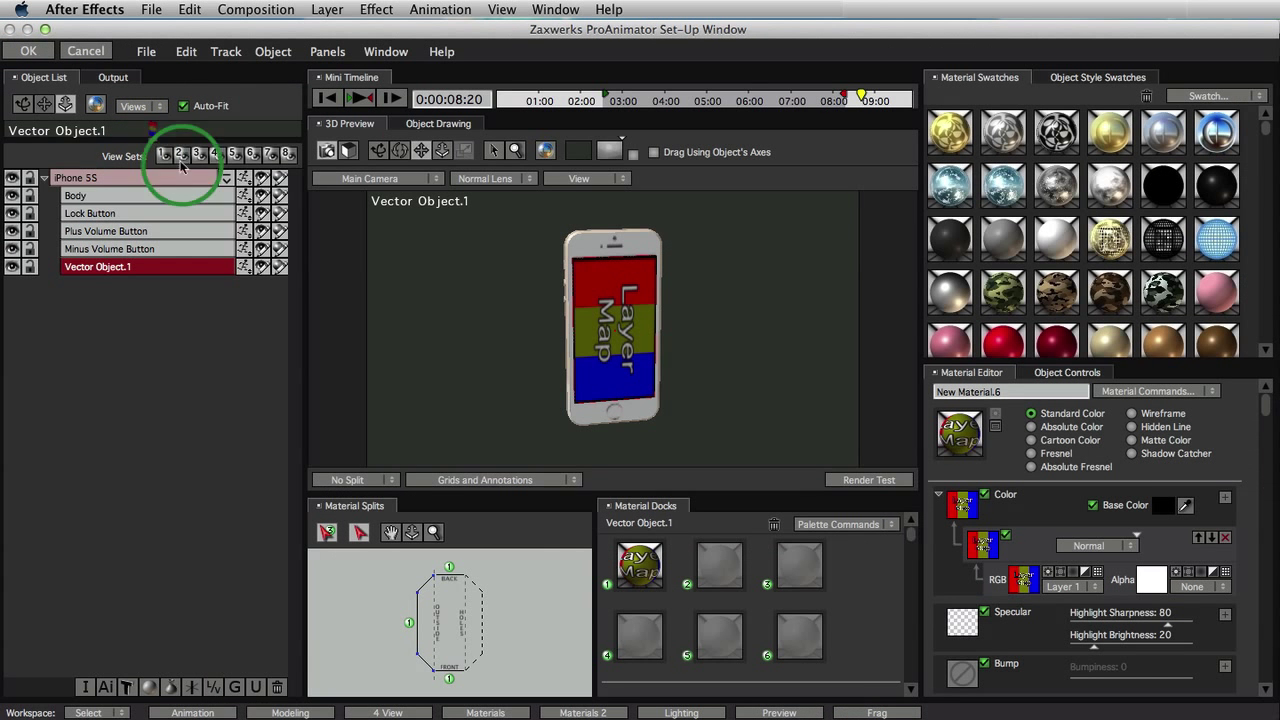
pyautogui.click(598, 297)
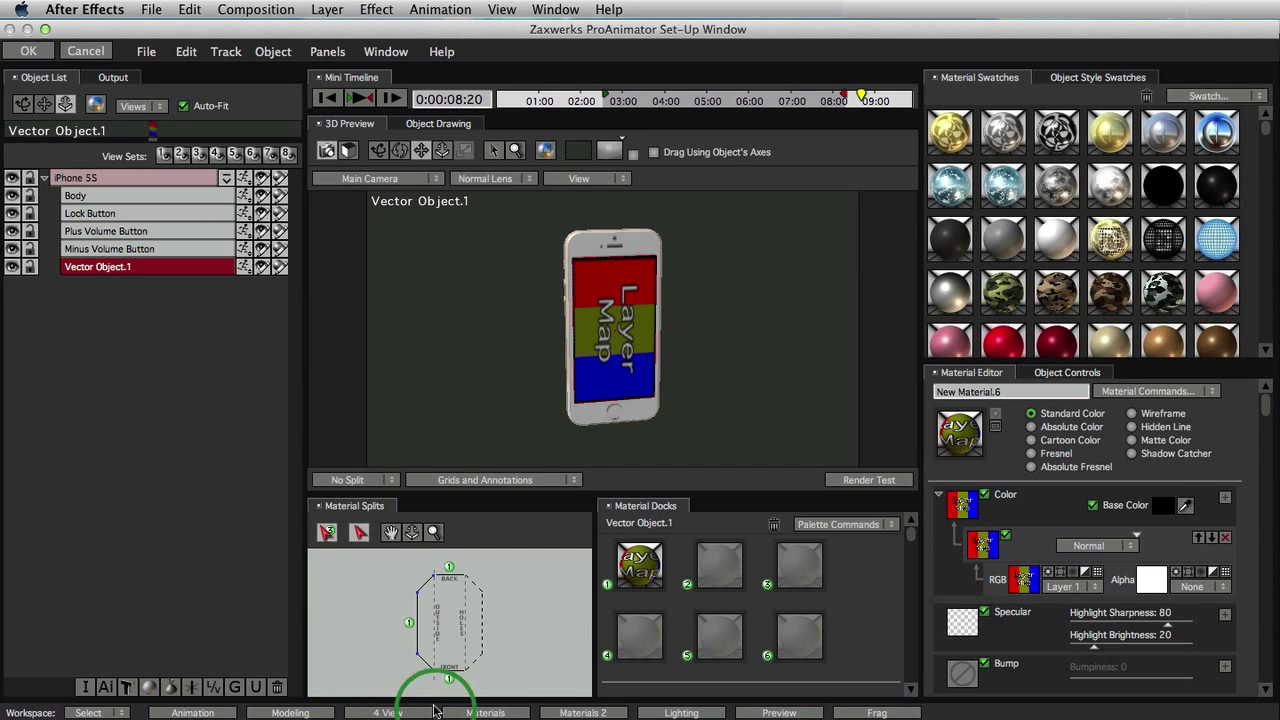
pyautogui.click(476, 712)
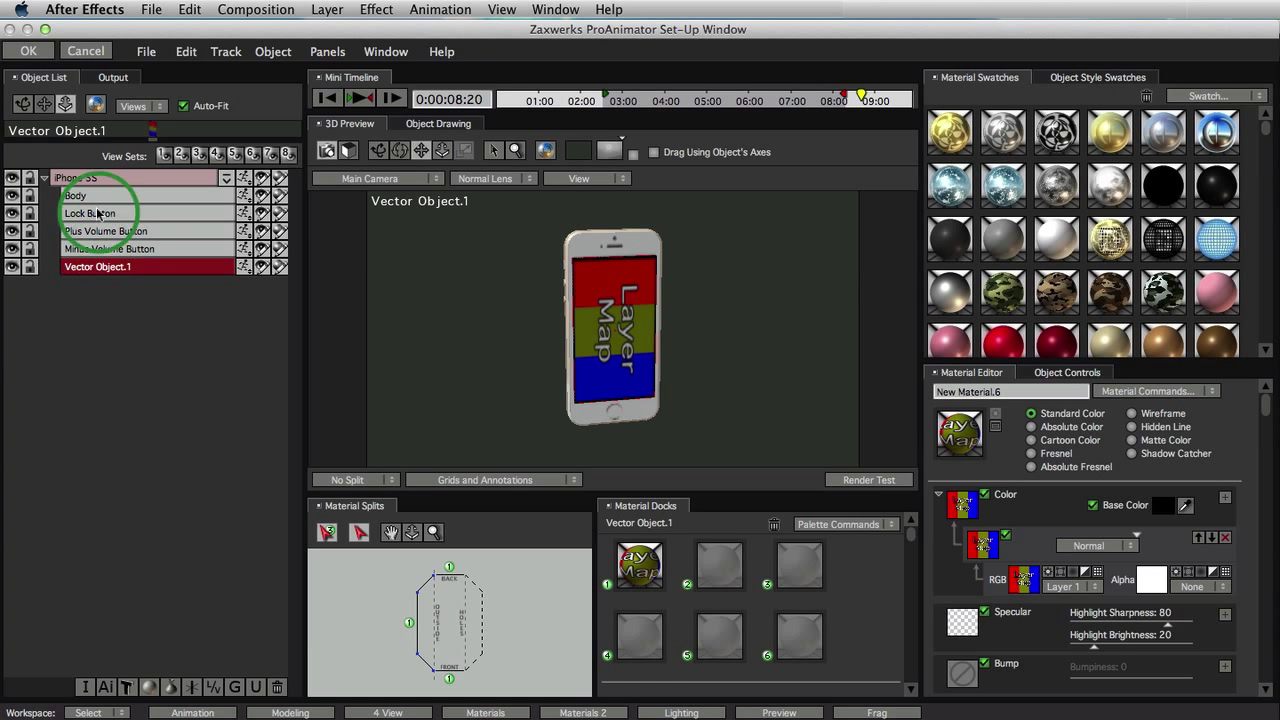
pyautogui.click(108, 178)
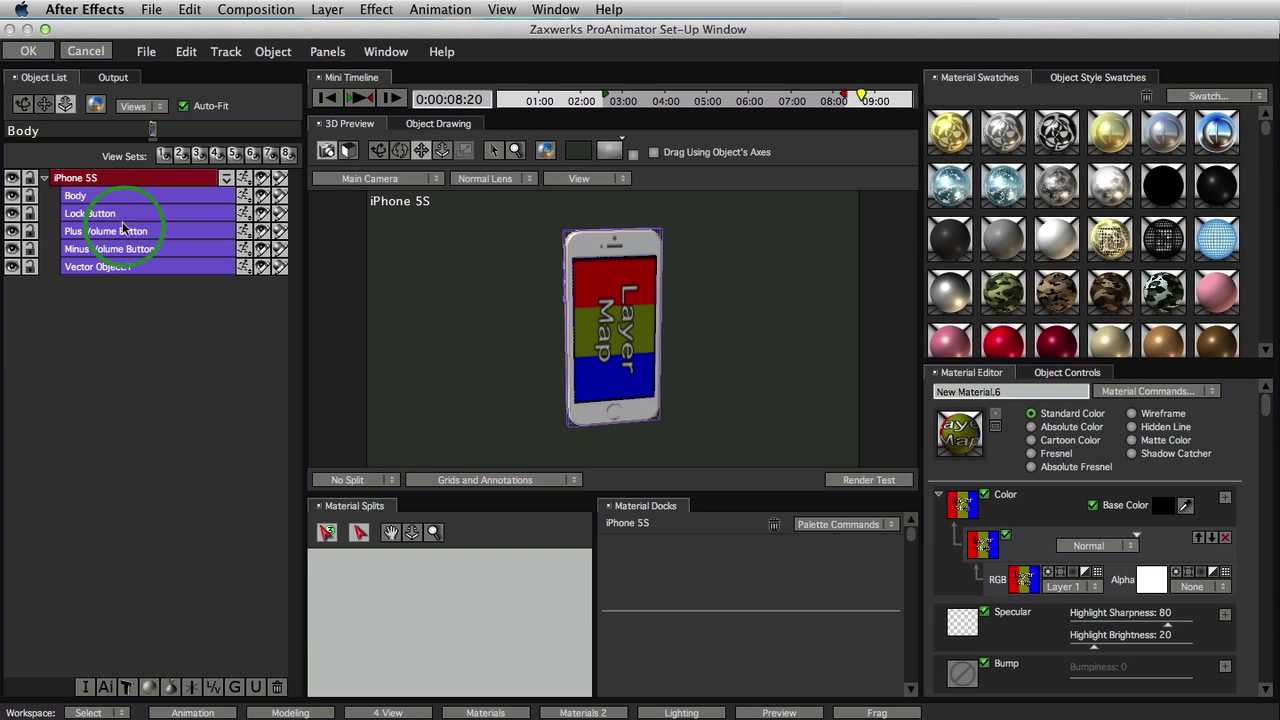
pyautogui.click(135, 299)
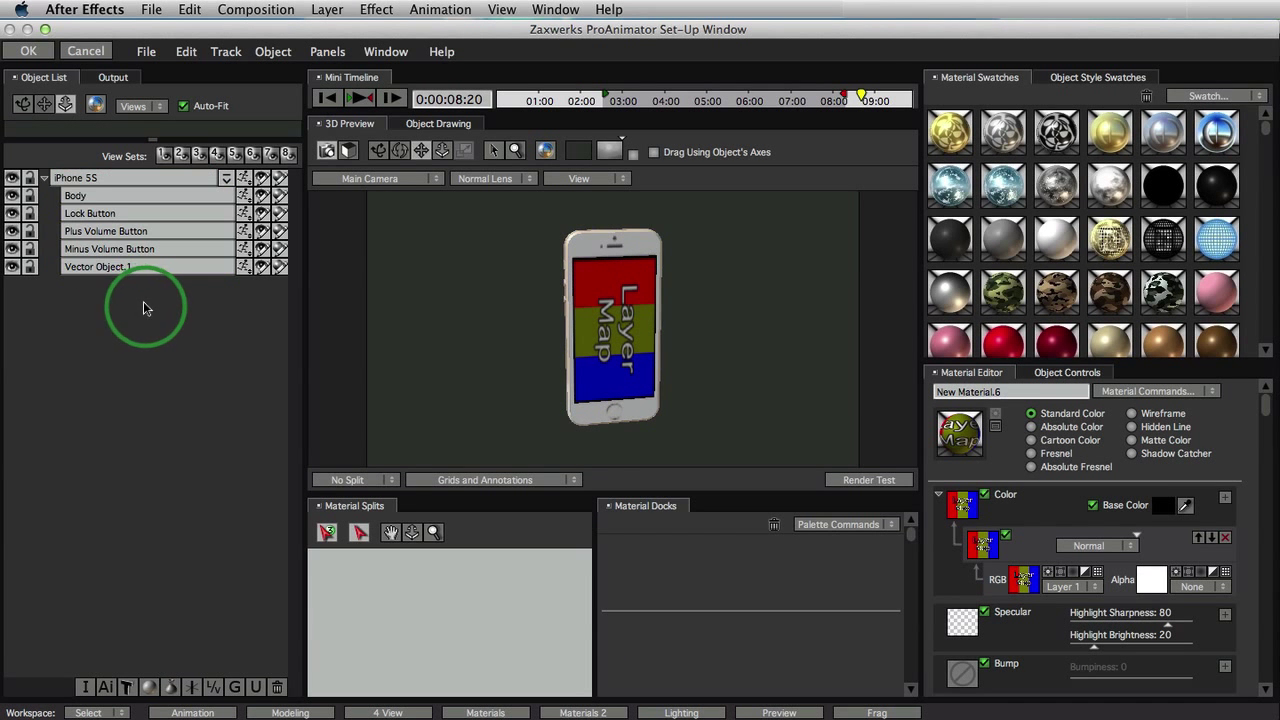
pyautogui.click(301, 712)
pyautogui.moveTo(580, 487); pyautogui.dragTo(651, 613)
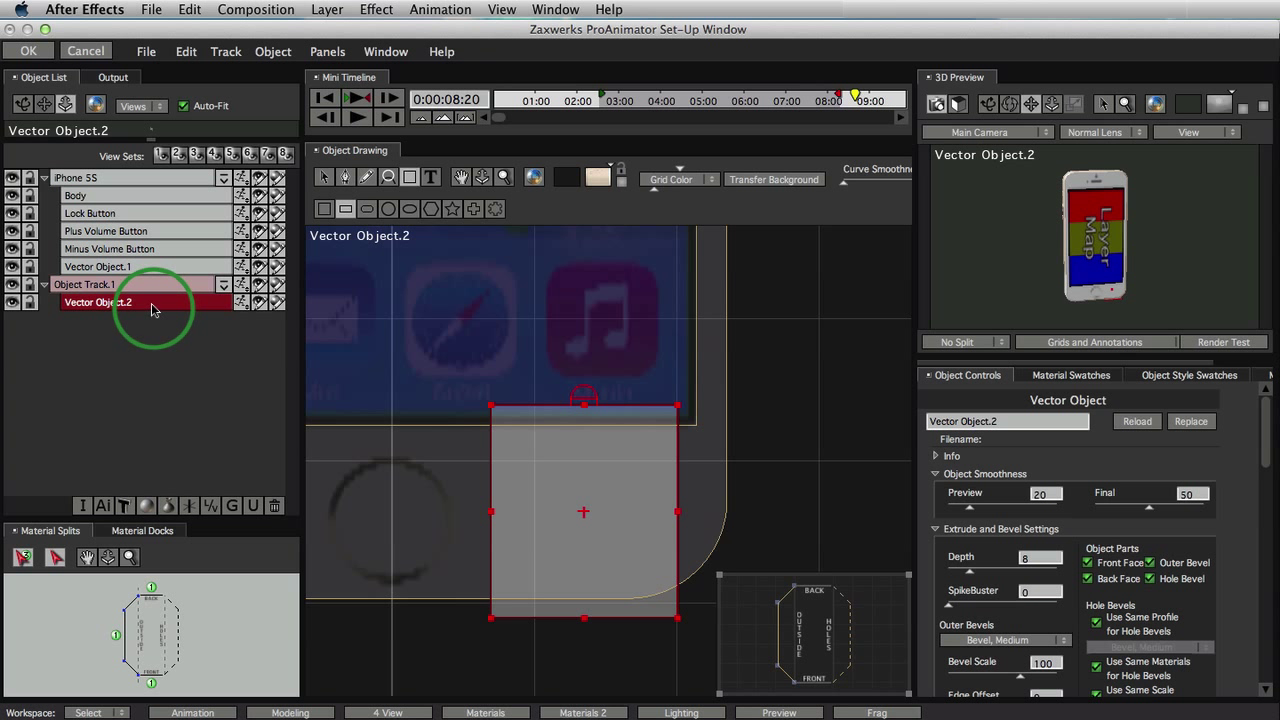
pyautogui.moveTo(152, 307); pyautogui.dragTo(147, 278)
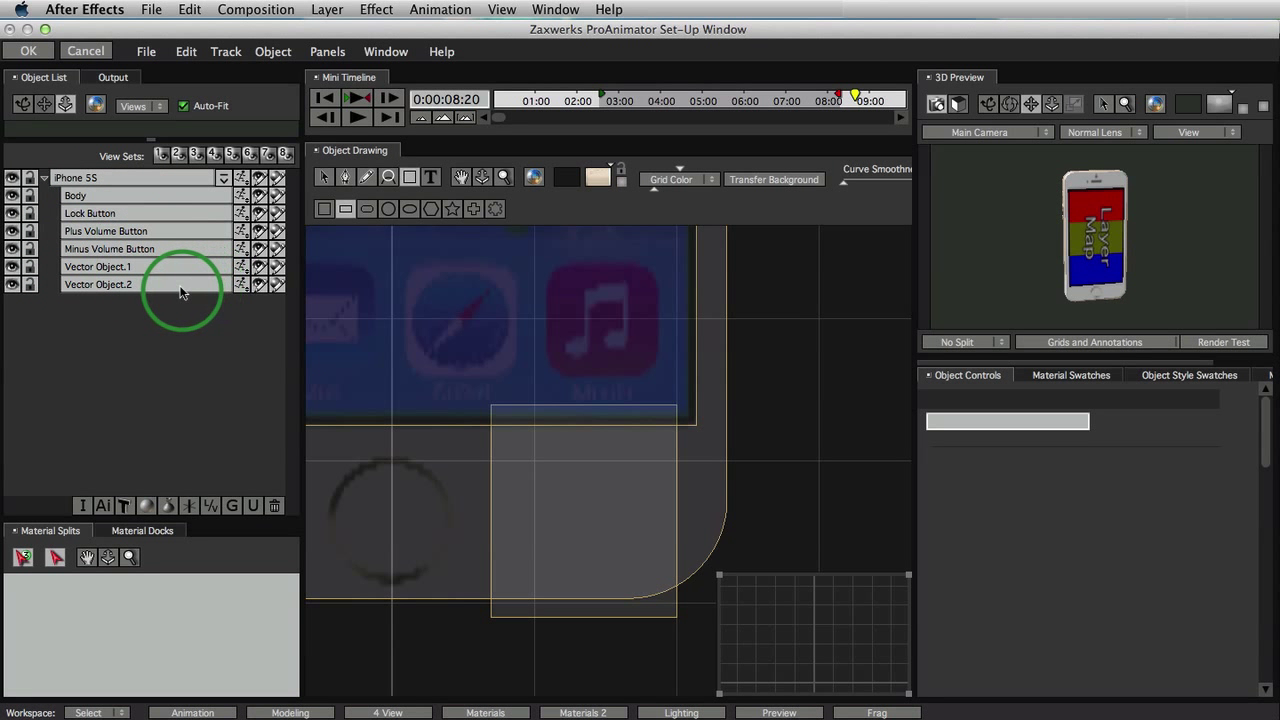
pyautogui.click(169, 285)
pyautogui.click(274, 505)
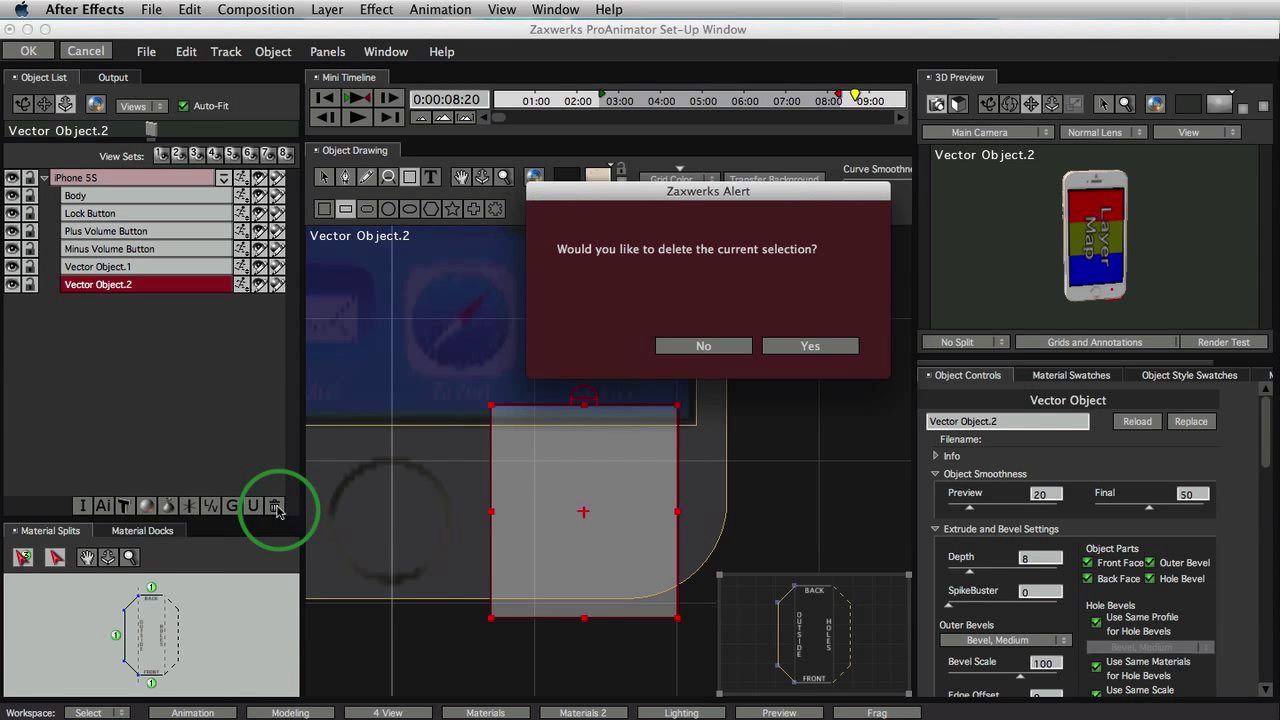
pyautogui.click(812, 346)
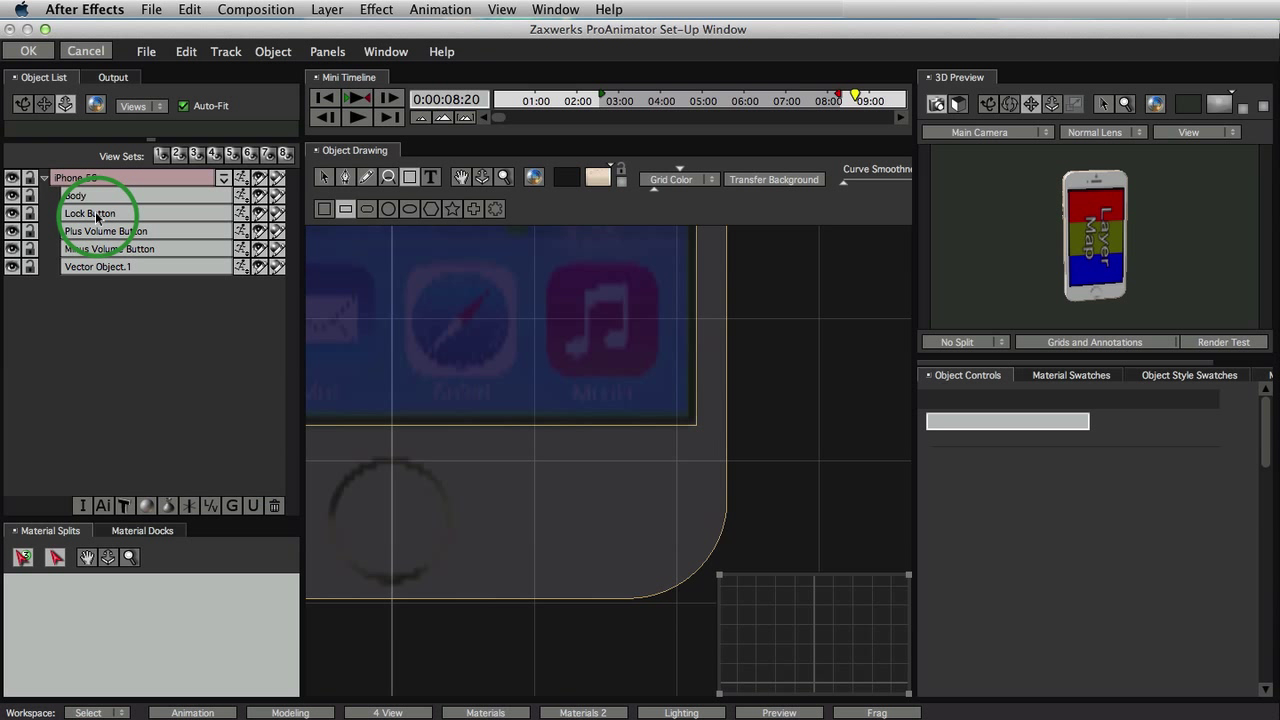
pyautogui.click(95, 212)
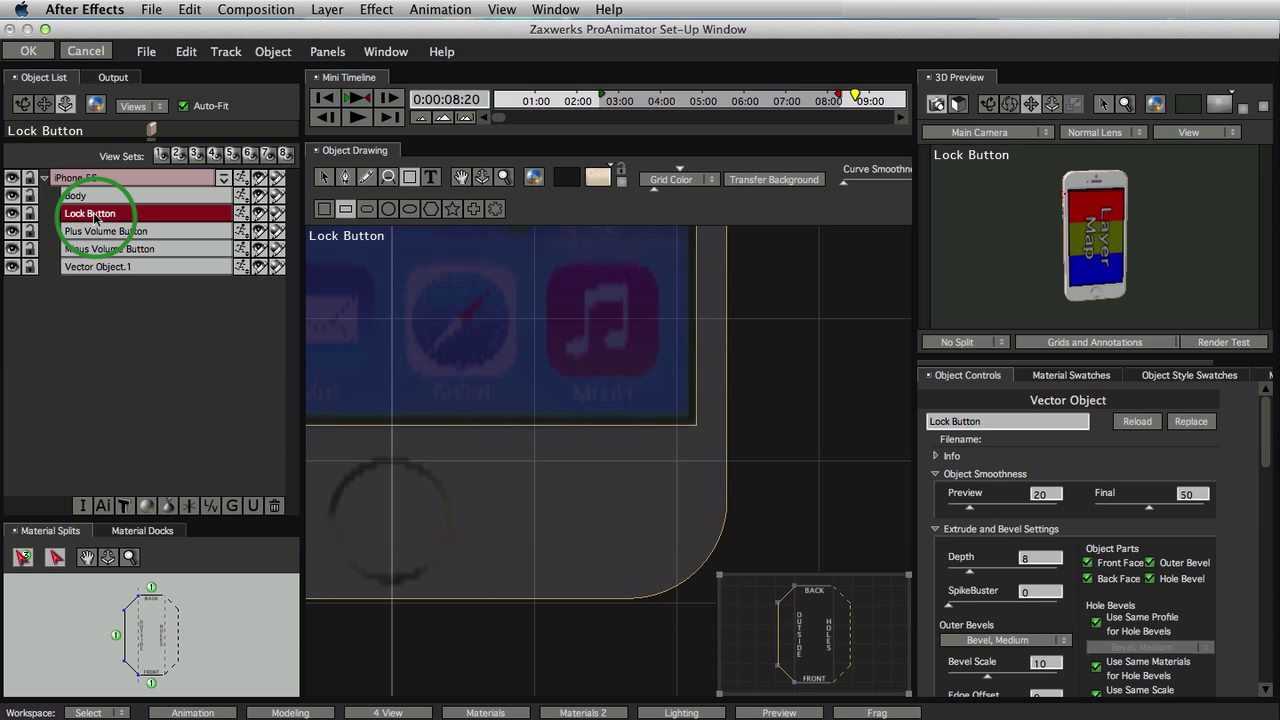
pyautogui.keyDown('shift'); pyautogui.click(105, 267); pyautogui.keyUp('shift')
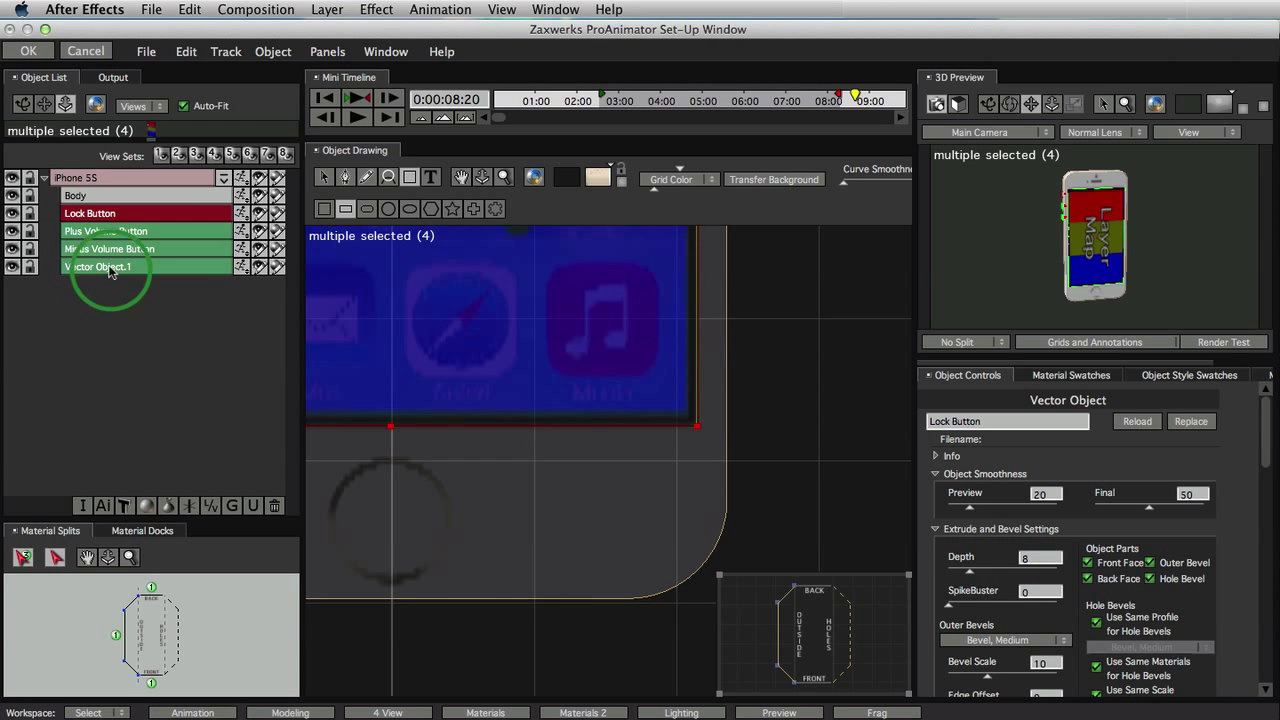
pyautogui.keyDown('super'); pyautogui.click(133, 202); pyautogui.keyUp('super')
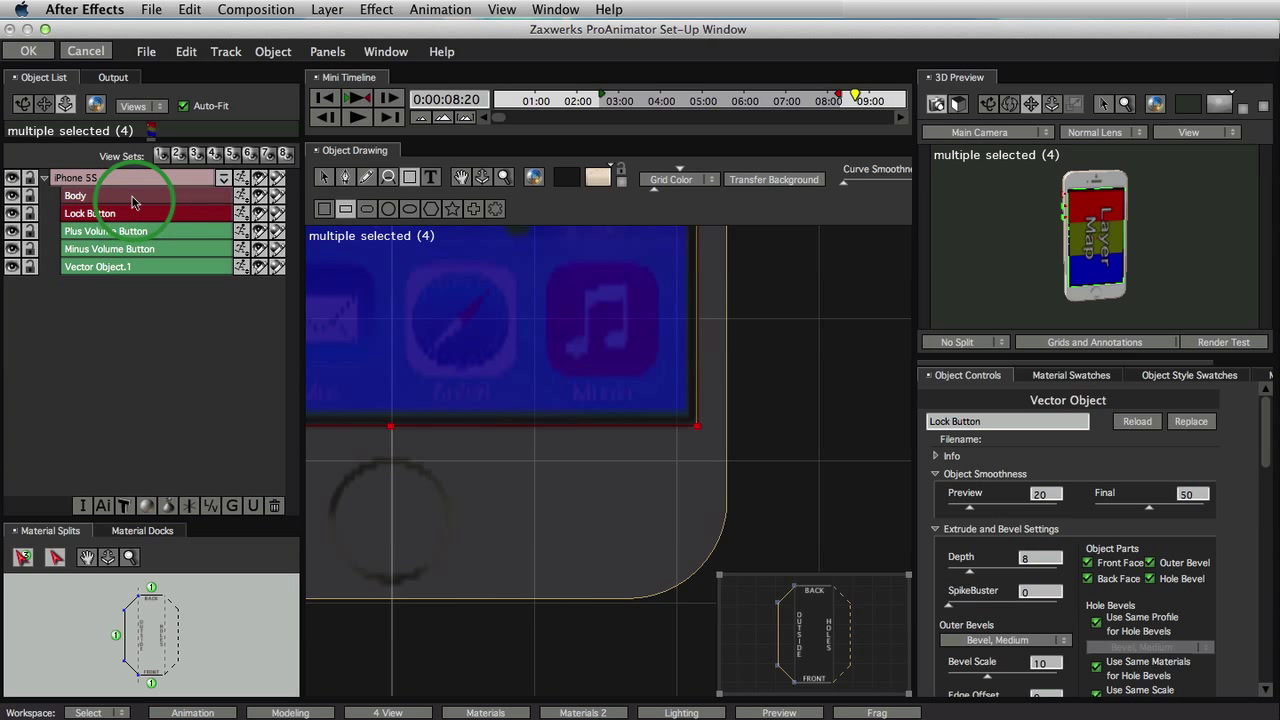
pyautogui.moveTo(133, 202); pyautogui.dragTo(72, 207)
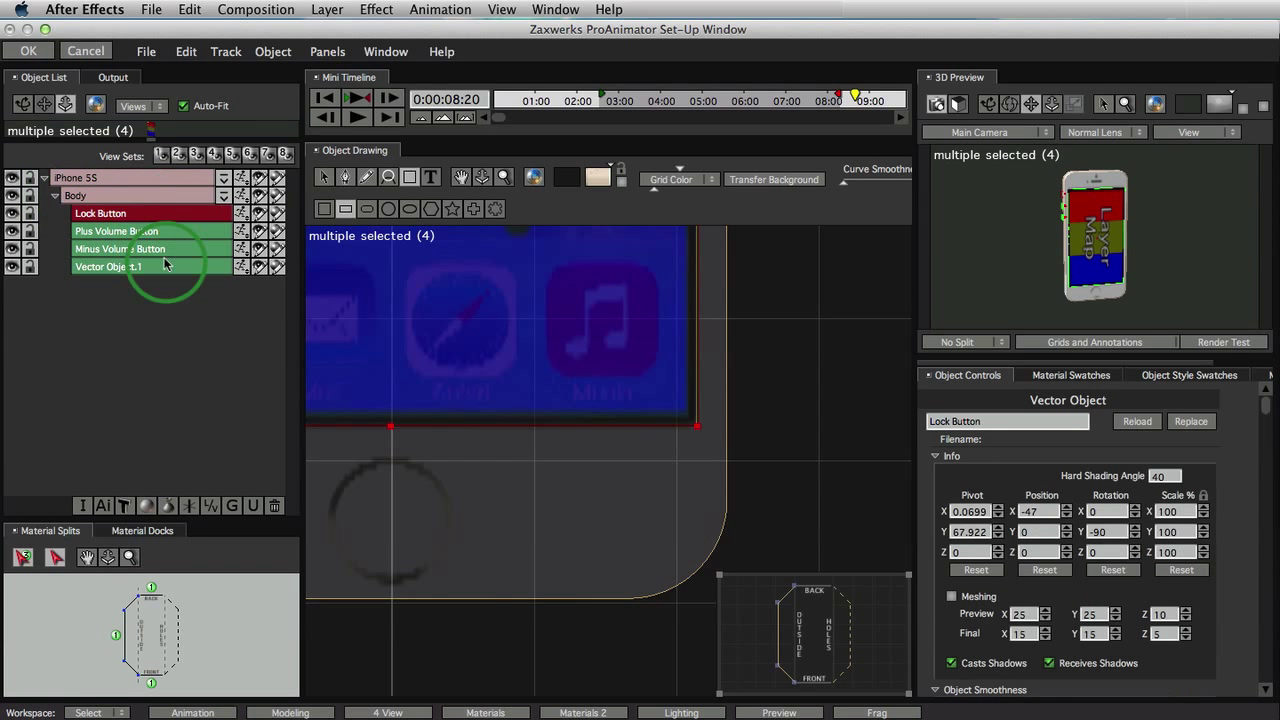
pyautogui.click(150, 198)
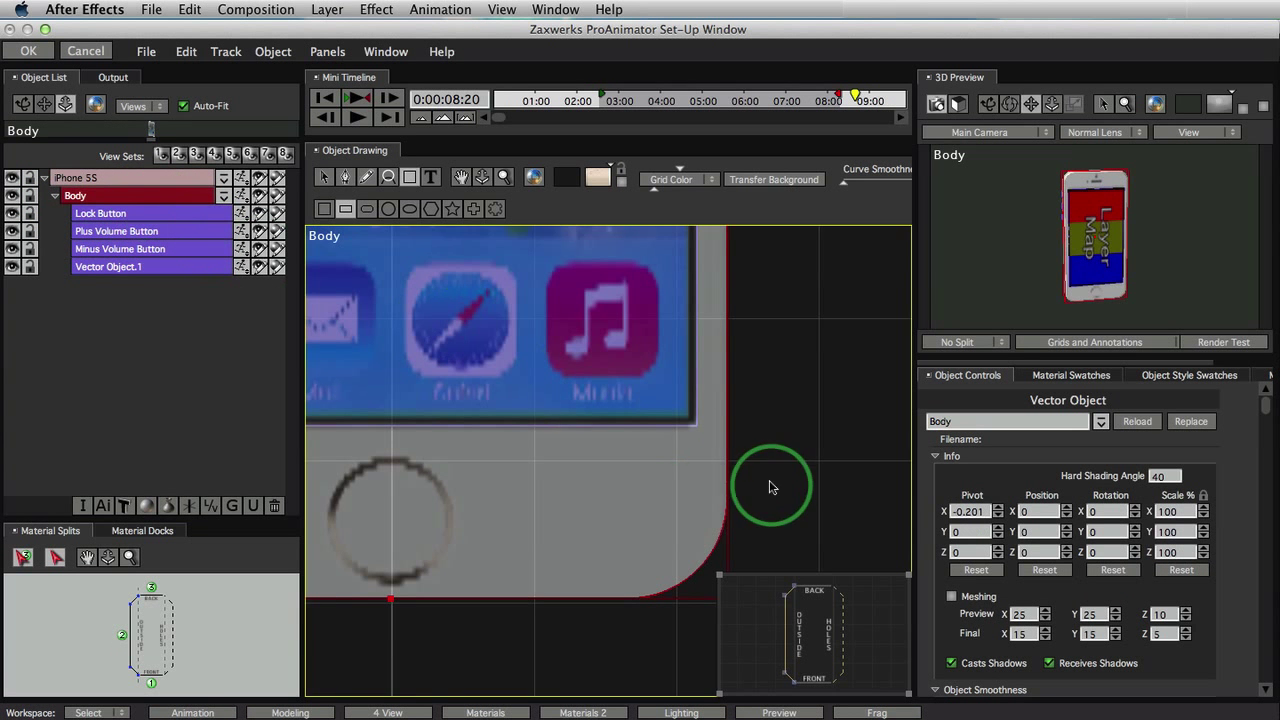
pyautogui.moveTo(1115, 562); pyautogui.dragTo(1140, 578)
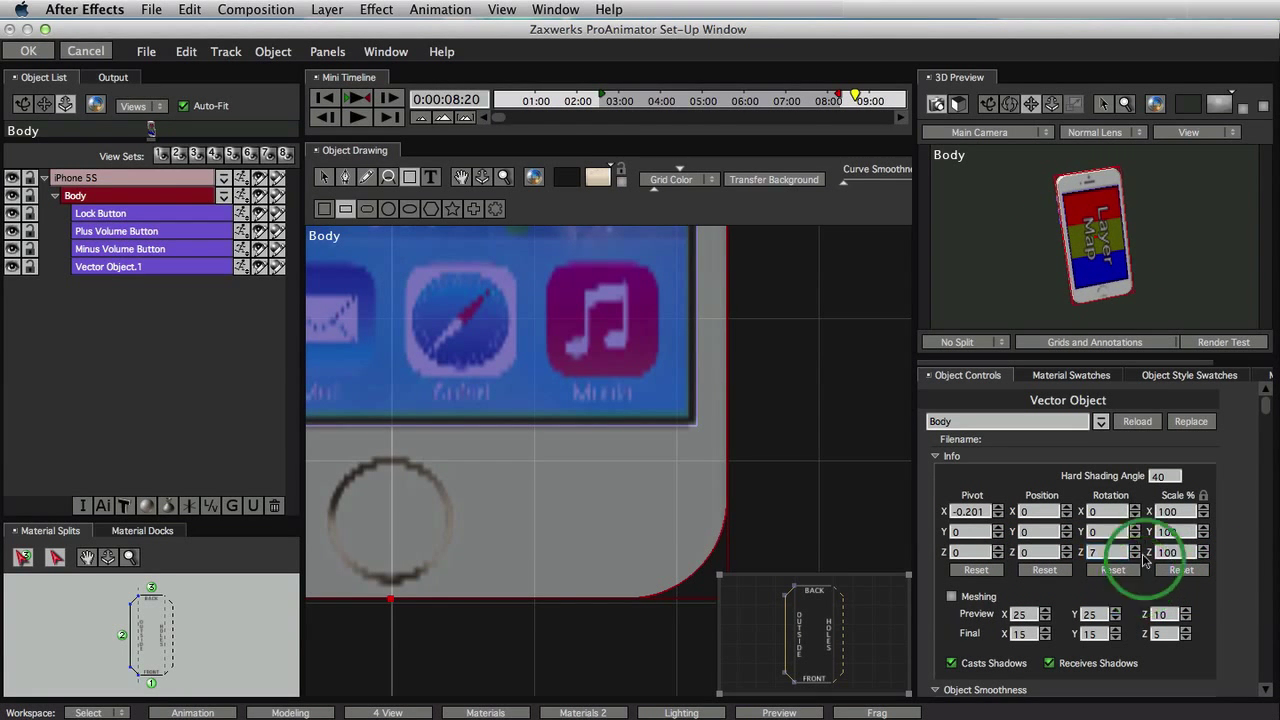
pyautogui.click(1095, 238)
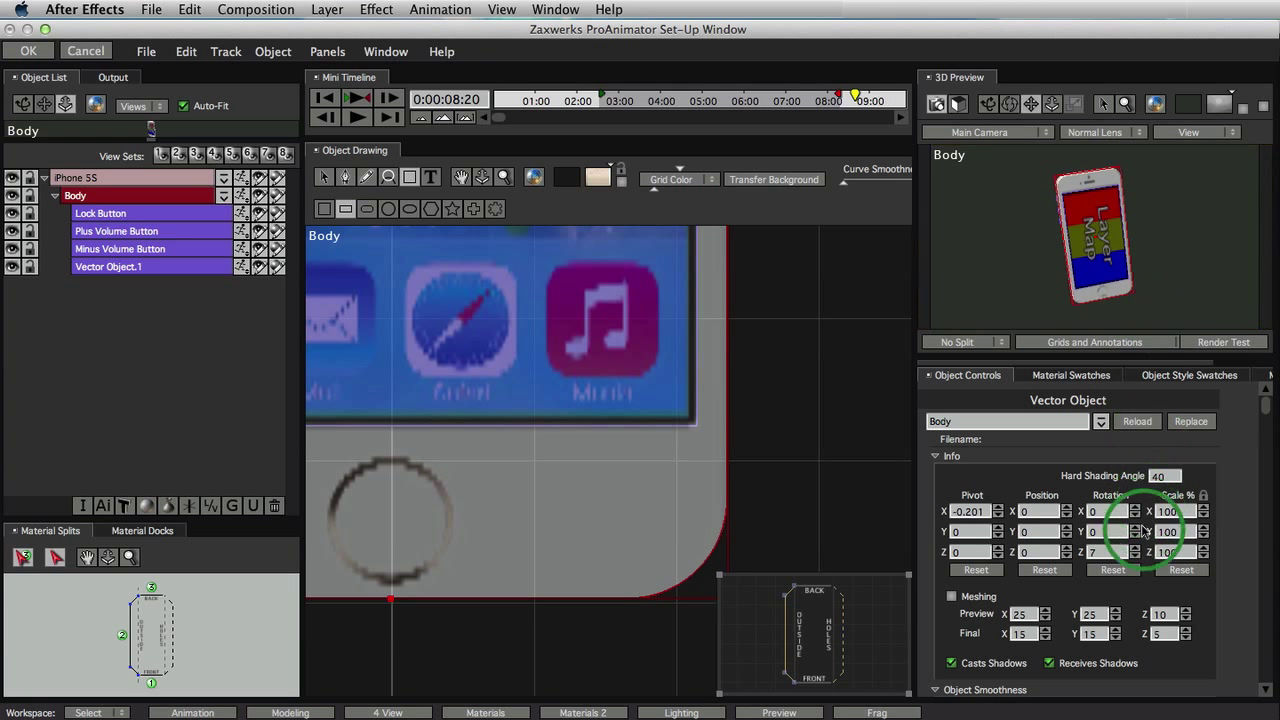
pyautogui.click(1114, 570)
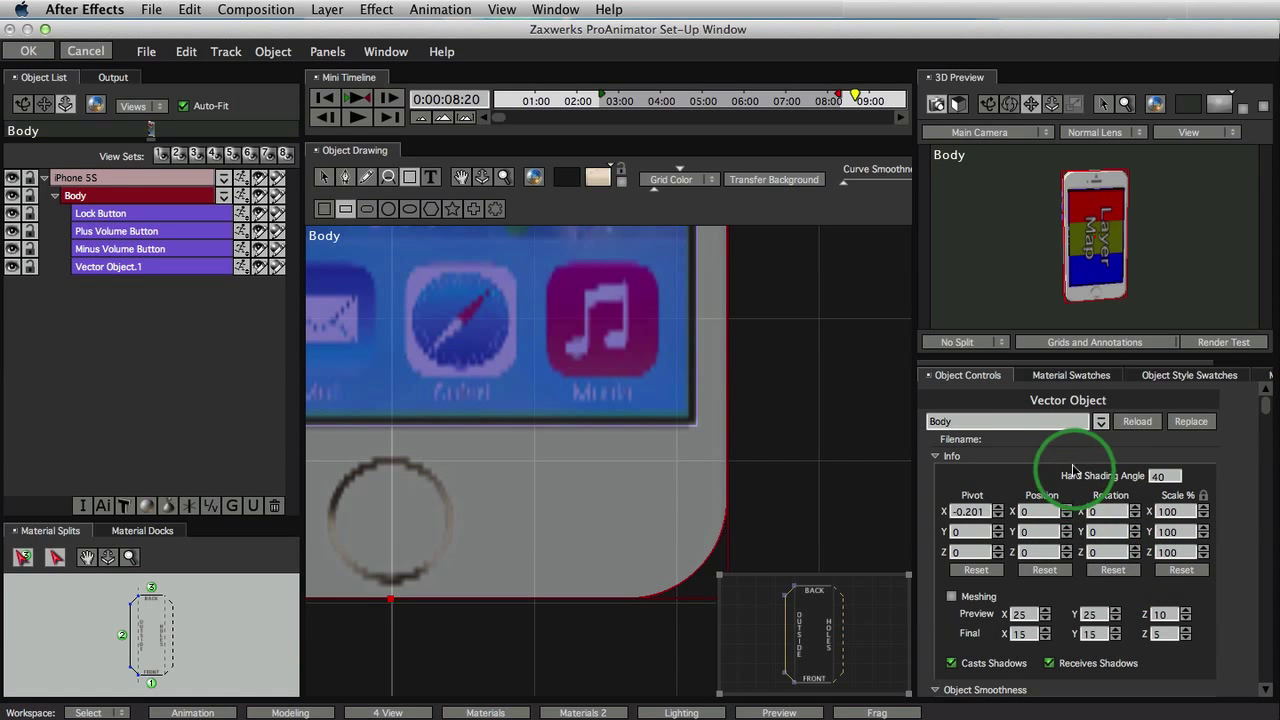
# Move the phone Body's pivot to X 47.799 and Y -101
pyautogui.click(370, 331)
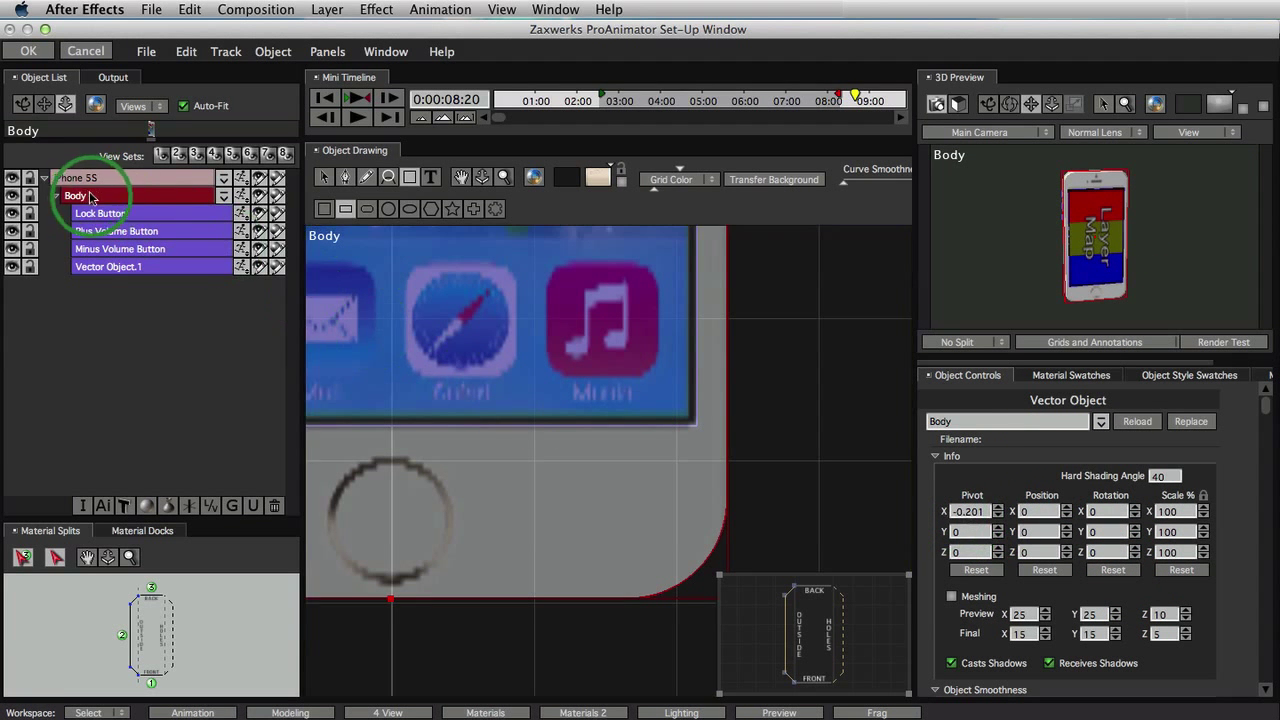
pyautogui.click(967, 513)
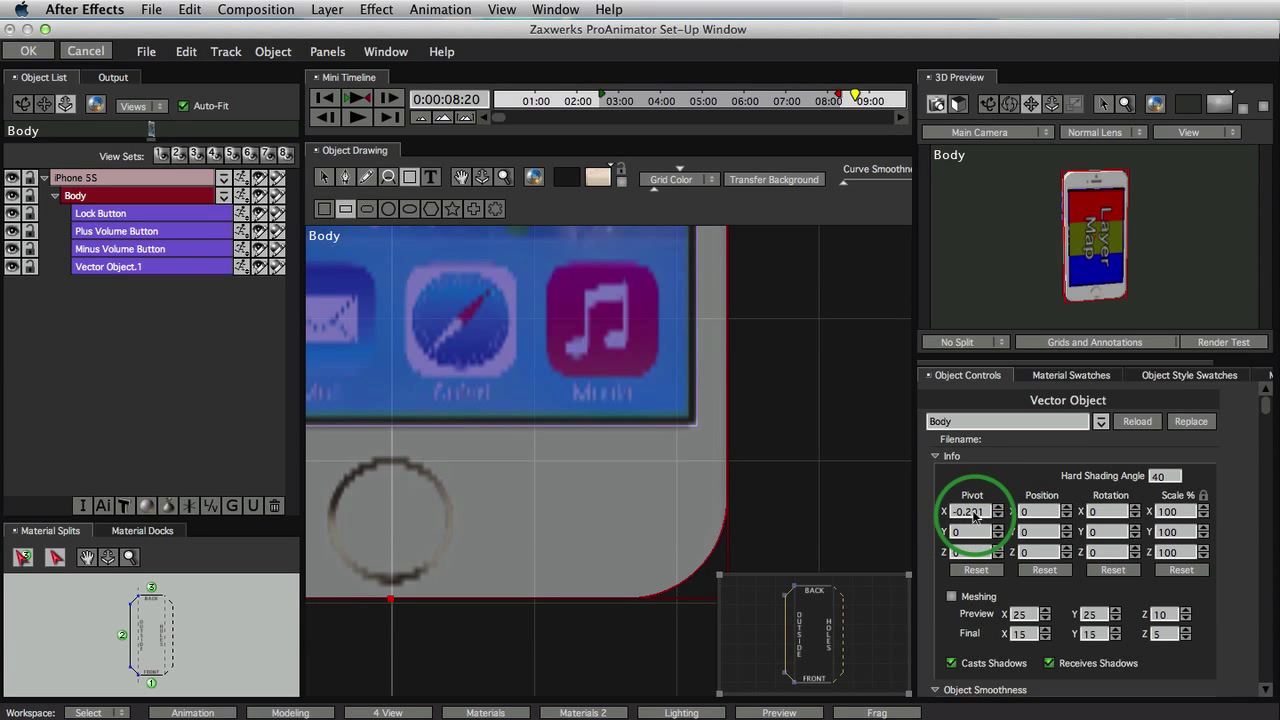
pyautogui.moveTo(974, 513); pyautogui.dragTo(1135, 465)
pyautogui.click(972, 512)
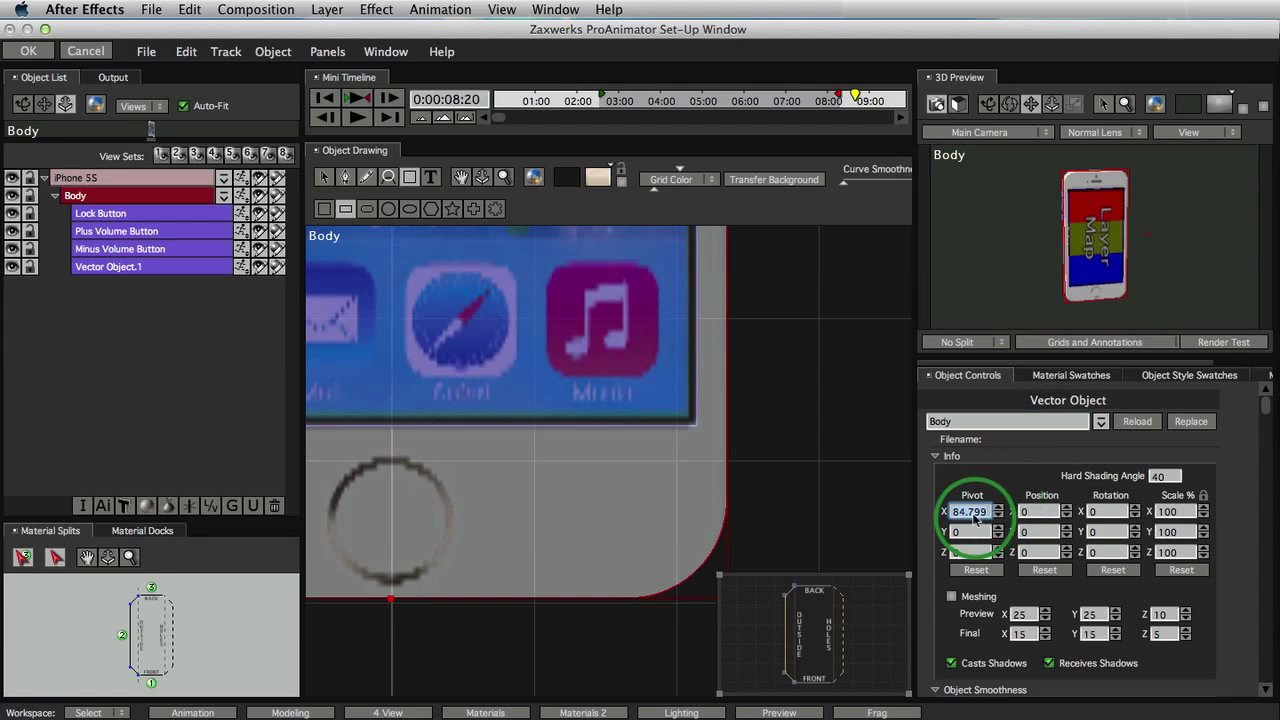
pyautogui.moveTo(975, 515)
pyautogui.mouseDown()
pyautogui.moveTo(1060, 106)
pyautogui.moveTo(1080, 129)
pyautogui.moveTo(1108, 106)
pyautogui.moveTo(1031, 80)
pyautogui.moveTo(1051, 98)
pyautogui.moveTo(1080, 198)
pyautogui.moveTo(1163, 241)
pyautogui.moveTo(1109, 149)
pyautogui.moveTo(1097, 77)
pyautogui.moveTo(974, 549)
pyautogui.moveTo(914, 540)
pyautogui.moveTo(883, 557)
pyautogui.moveTo(908, 557)
pyautogui.moveTo(938, 530)
pyautogui.mouseUp()
pyautogui.click(970, 512)
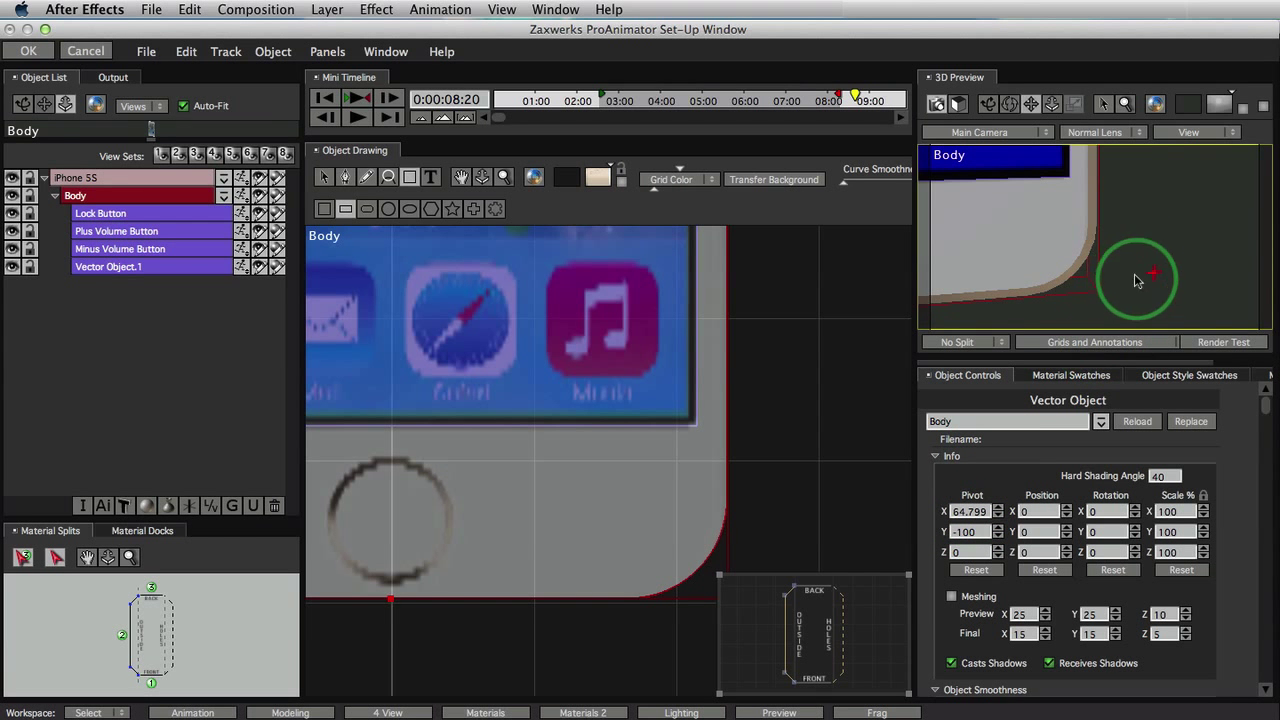
pyautogui.click(1009, 105)
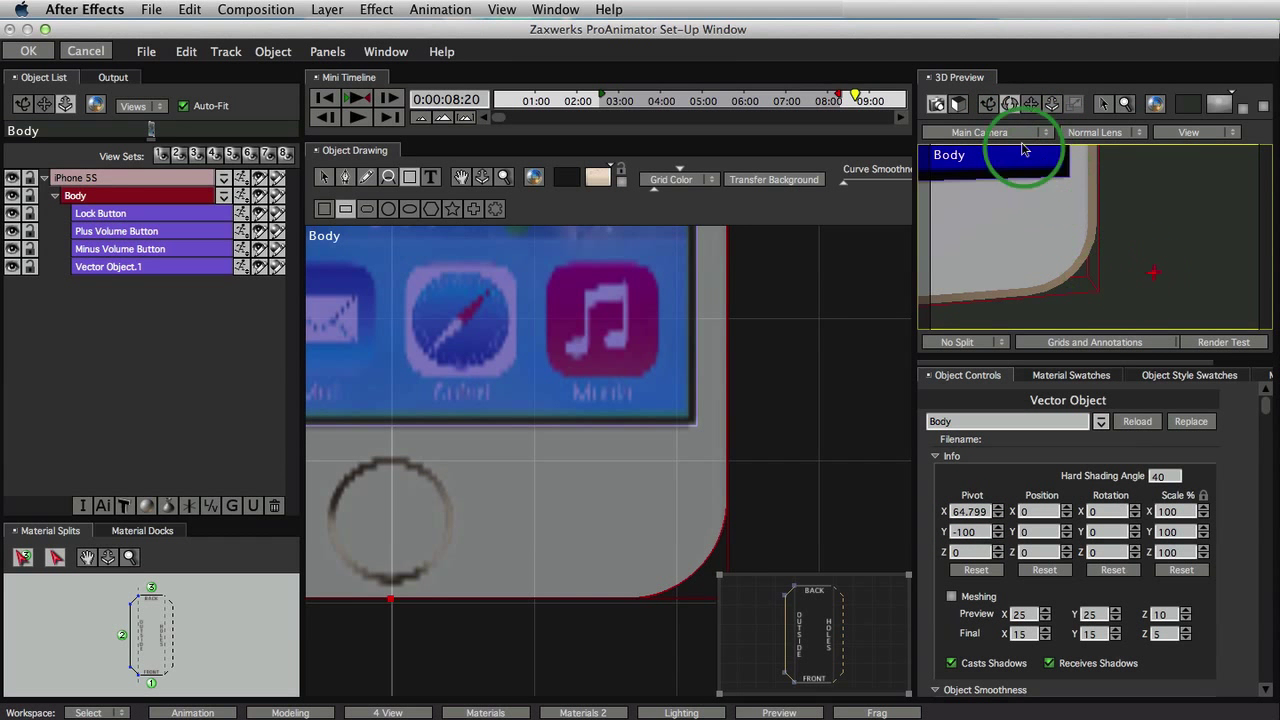
# Orbit the 3D preview, test-rotate the Body around the new pivot, then reset rotation to 0
pyautogui.click(990, 105)
pyautogui.moveTo(1163, 293); pyautogui.dragTo(1090, 268)
pyautogui.moveTo(977, 509)
pyautogui.mouseDown()
pyautogui.moveTo(970, 537)
pyautogui.moveTo(966, 519)
pyautogui.mouseUp()
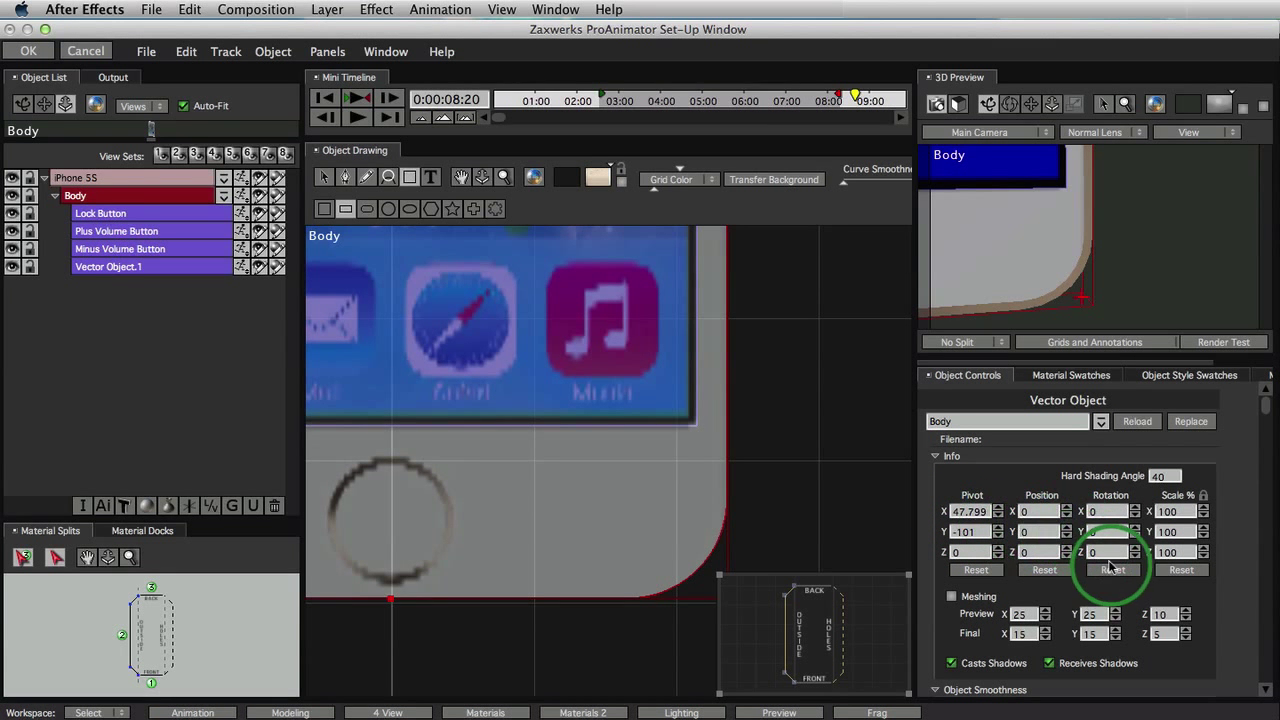
pyautogui.moveTo(1113, 558)
pyautogui.mouseDown()
pyautogui.moveTo(1029, 549)
pyautogui.moveTo(1148, 566)
pyautogui.moveTo(1190, 545)
pyautogui.moveTo(1140, 535)
pyautogui.moveTo(1118, 572)
pyautogui.mouseUp()
pyautogui.click(1113, 570)
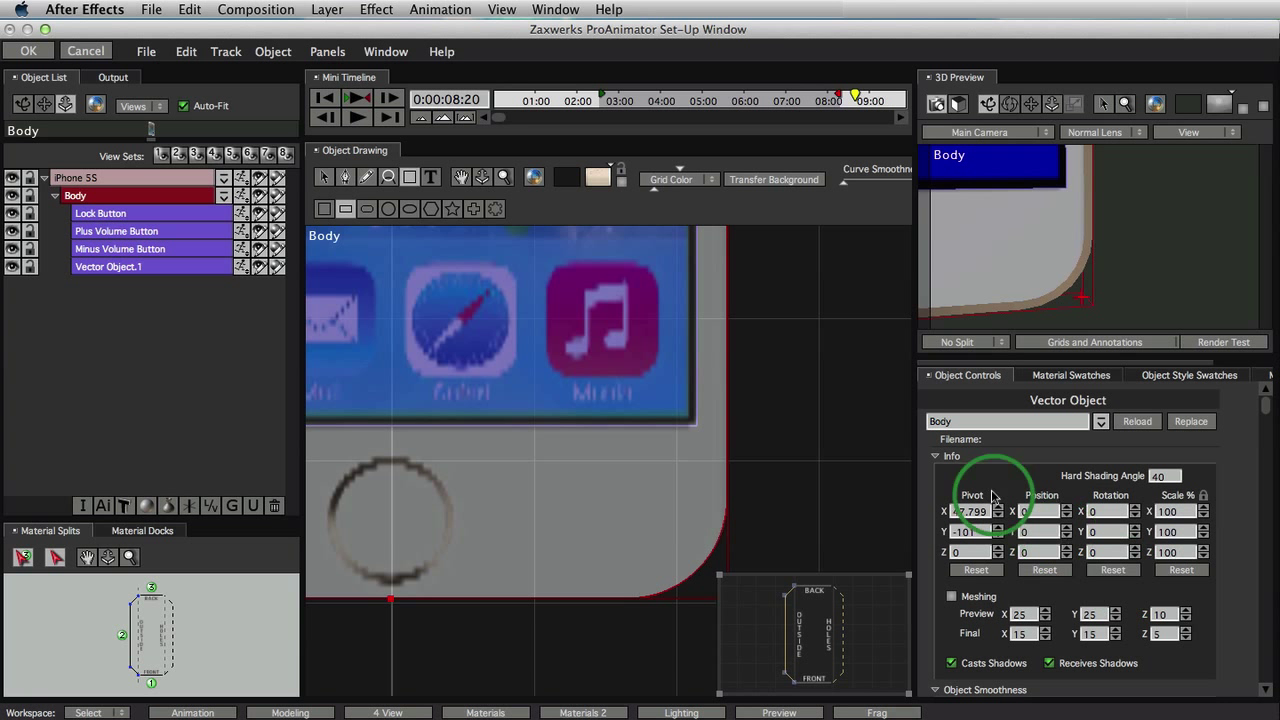
# In the Animation layout, add a 3:01–4:00 pose with Common Center Z rotation of -90
pyautogui.click(193, 712)
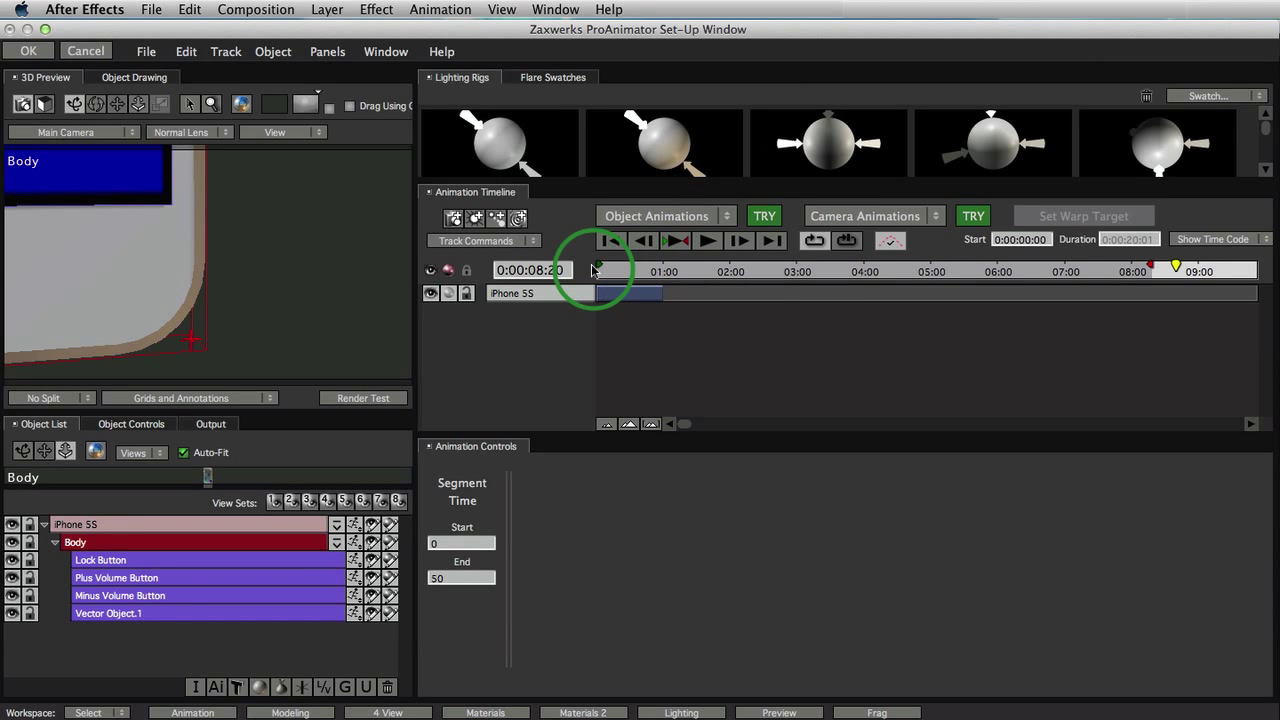
pyautogui.click(798, 294)
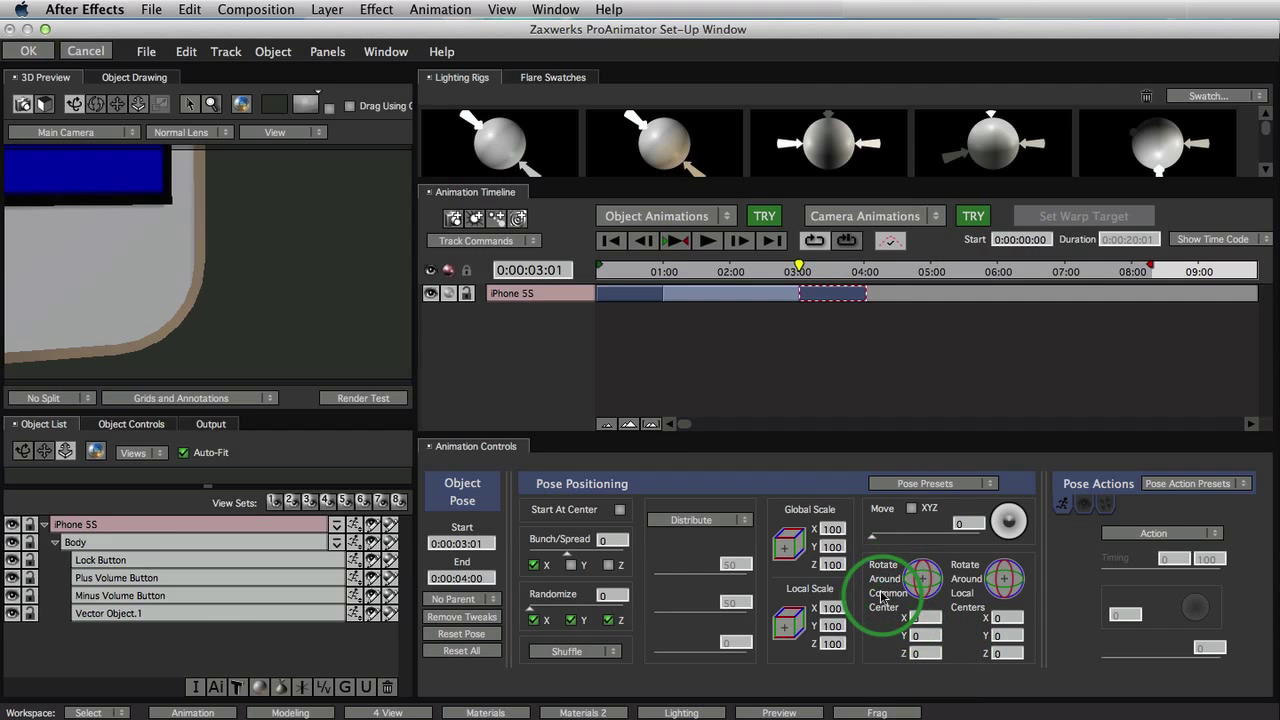
pyautogui.moveTo(927, 654); pyautogui.dragTo(858, 671)
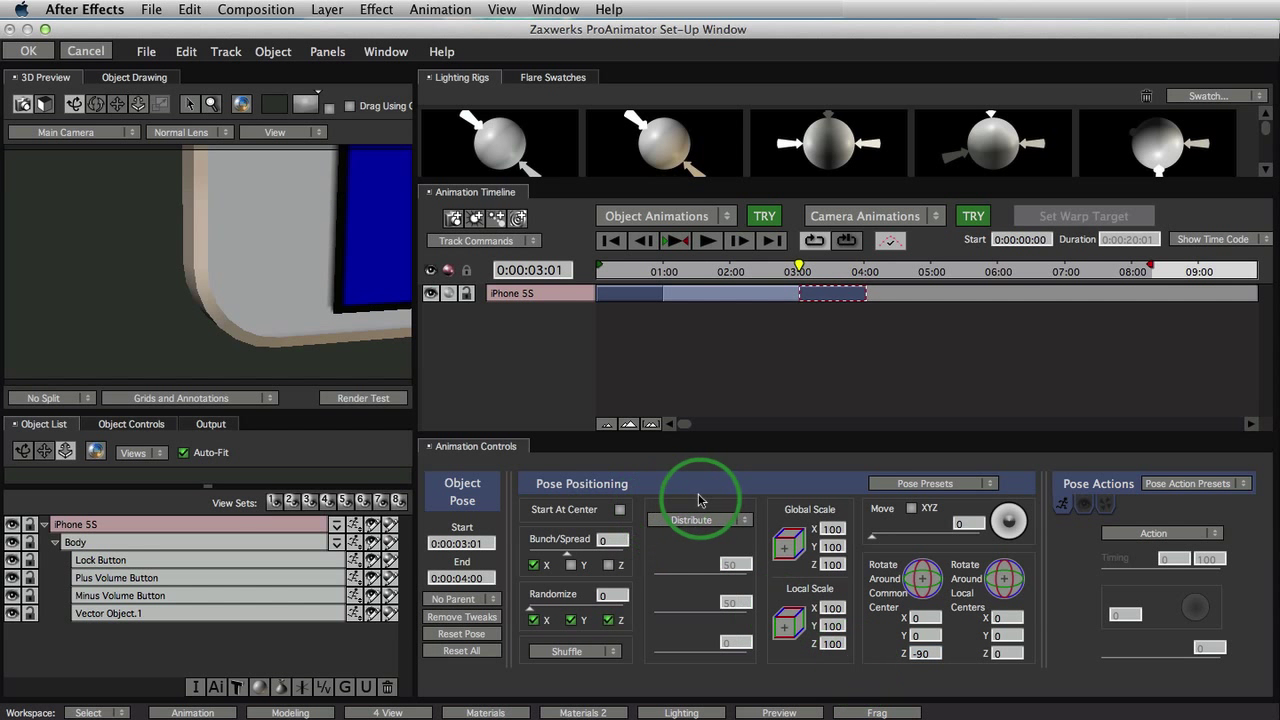
pyautogui.click(822, 368)
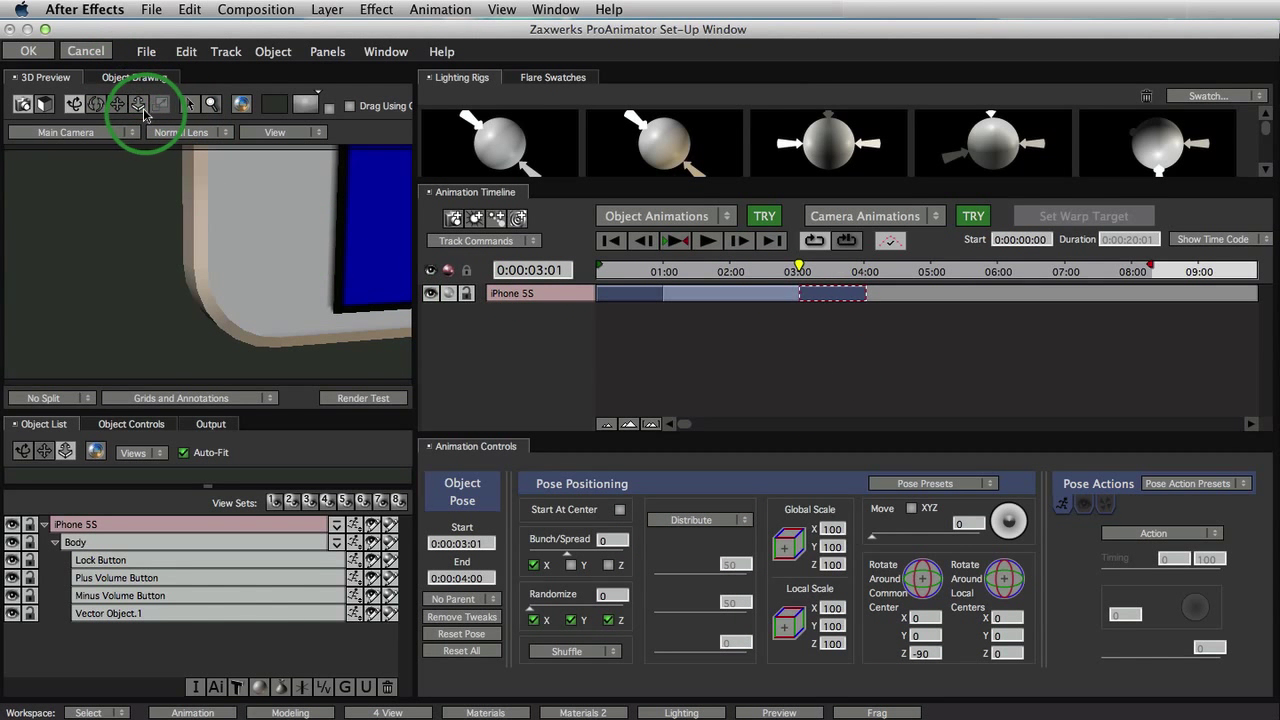
# Reframe the preview camera and play the phone turning sideways between 1:00 and 3:00
pyautogui.moveTo(214, 177); pyautogui.dragTo(213, 338)
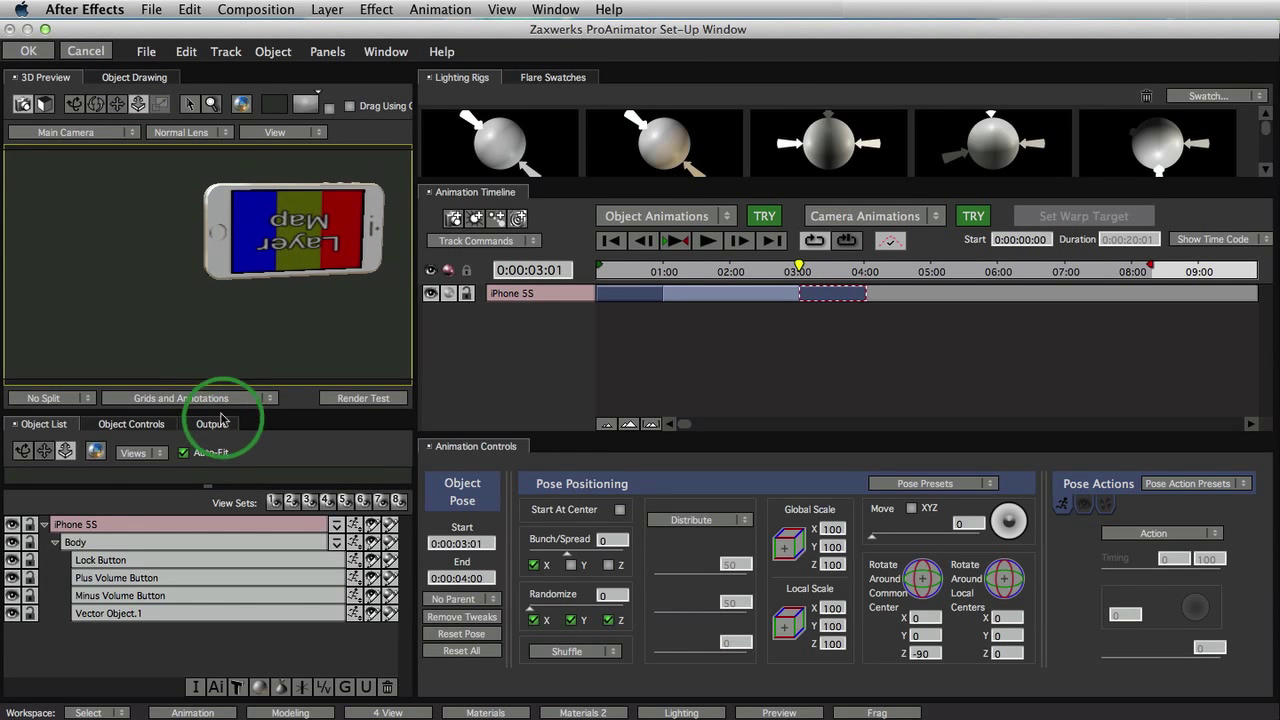
pyautogui.moveTo(284, 252); pyautogui.dragTo(262, 288)
pyautogui.moveTo(667, 276); pyautogui.dragTo(811, 282)
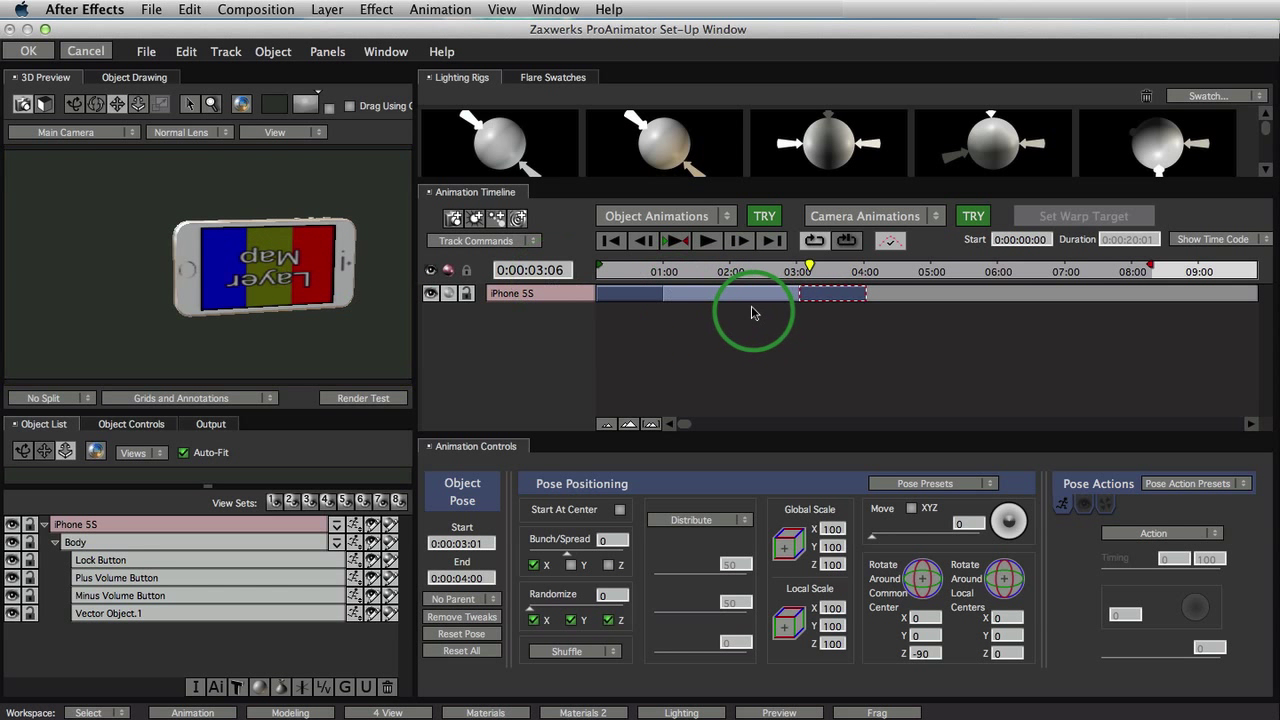
pyautogui.moveTo(676, 272); pyautogui.dragTo(655, 271)
pyautogui.click(669, 245)
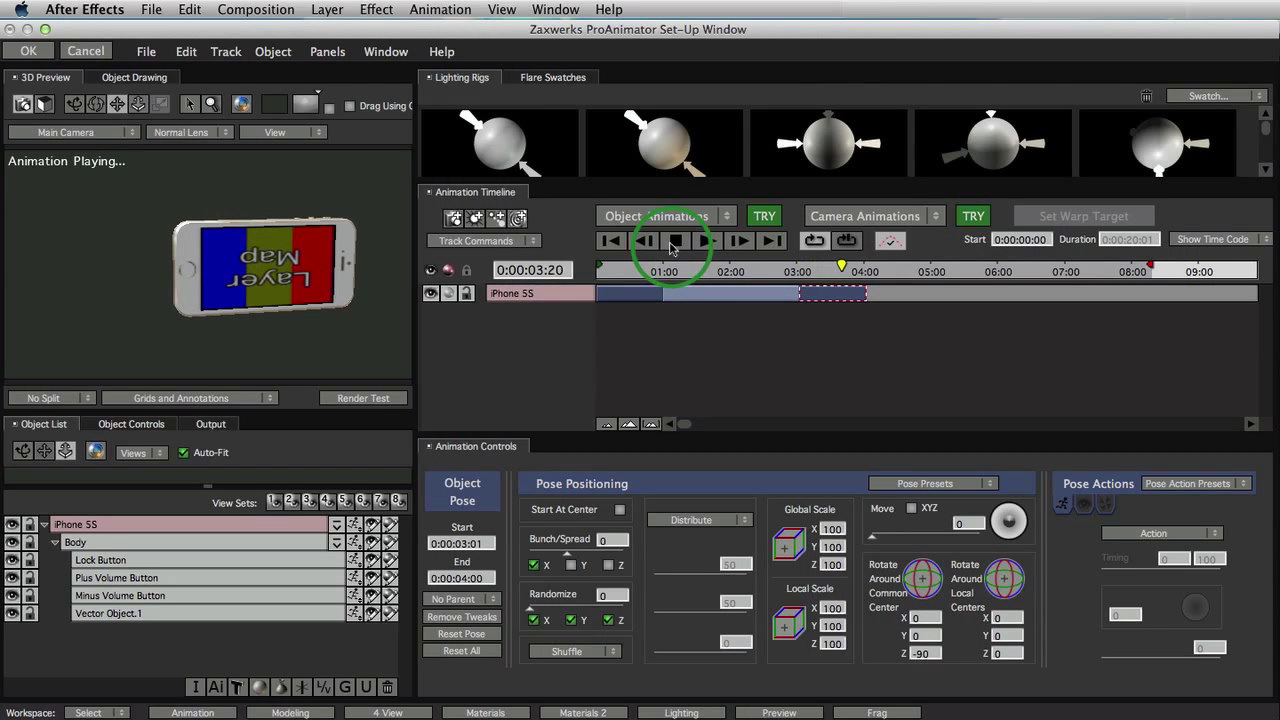
pyautogui.click(673, 243)
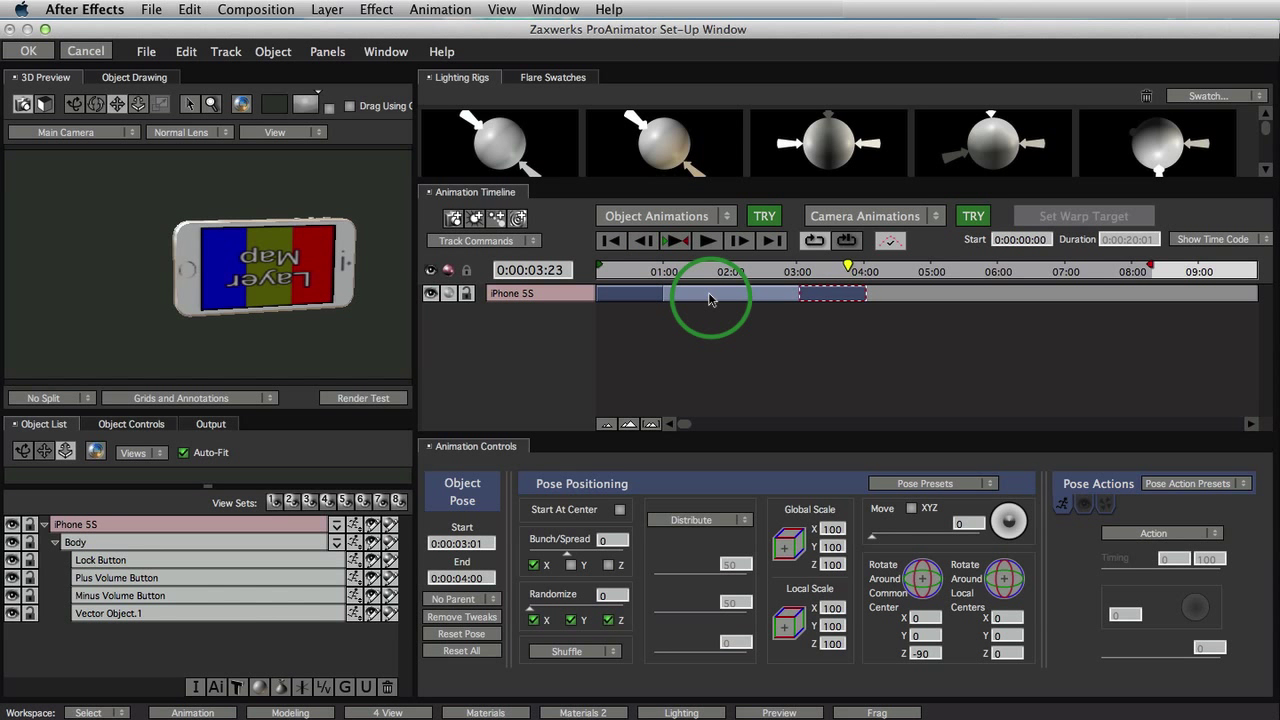
pyautogui.click(709, 295)
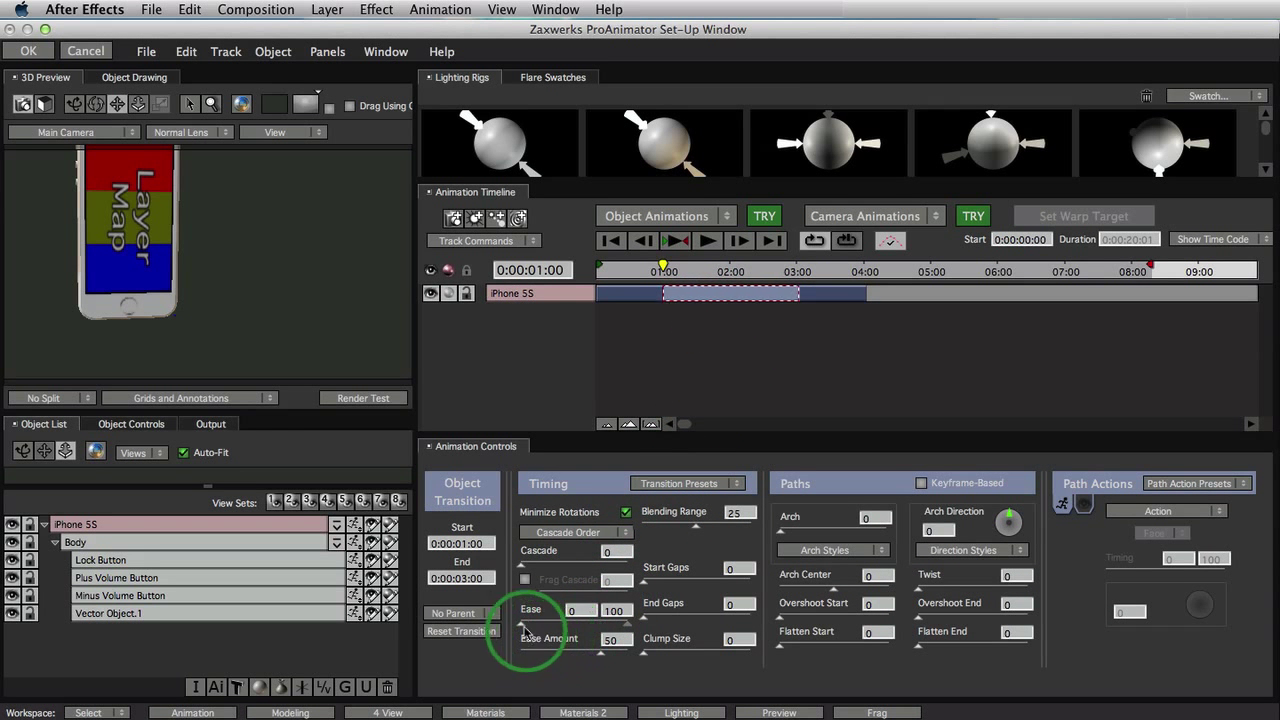
# Set the 1:00–3:00 transition's Ease values to 10 and 70 and scrub through it to check
pyautogui.moveTo(520, 628); pyautogui.dragTo(528, 632)
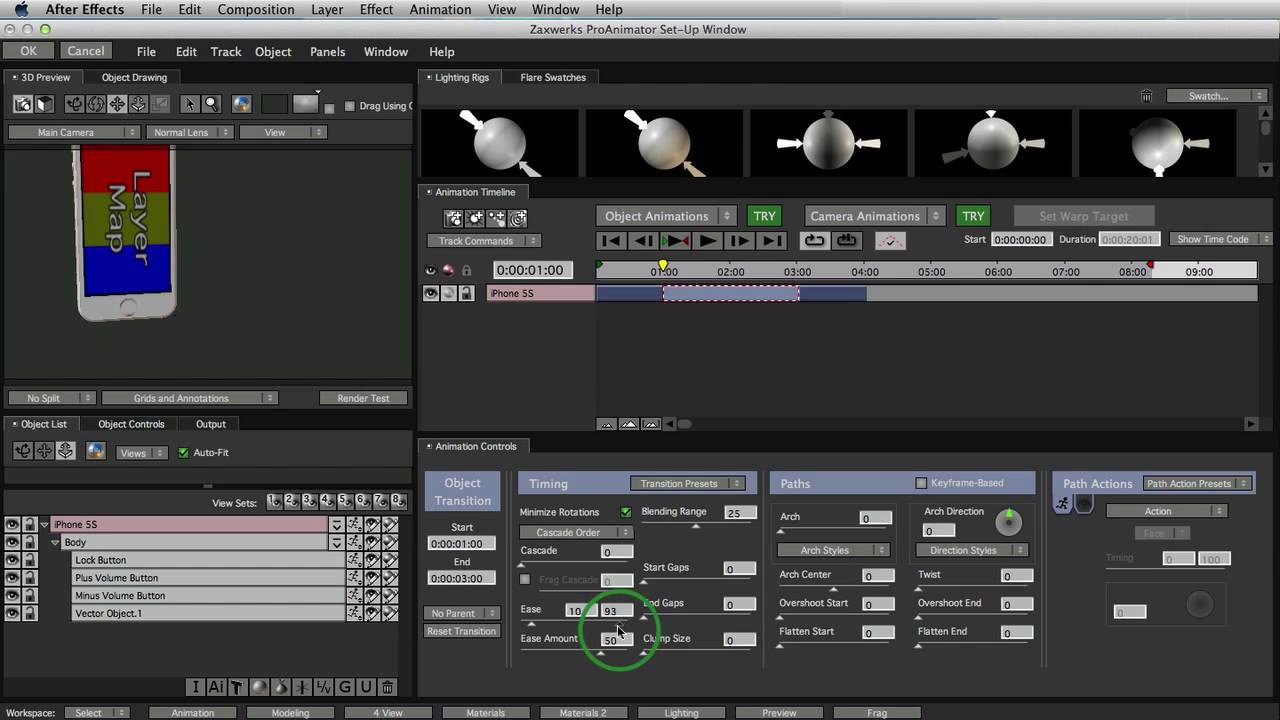
pyautogui.moveTo(617, 630); pyautogui.dragTo(609, 628)
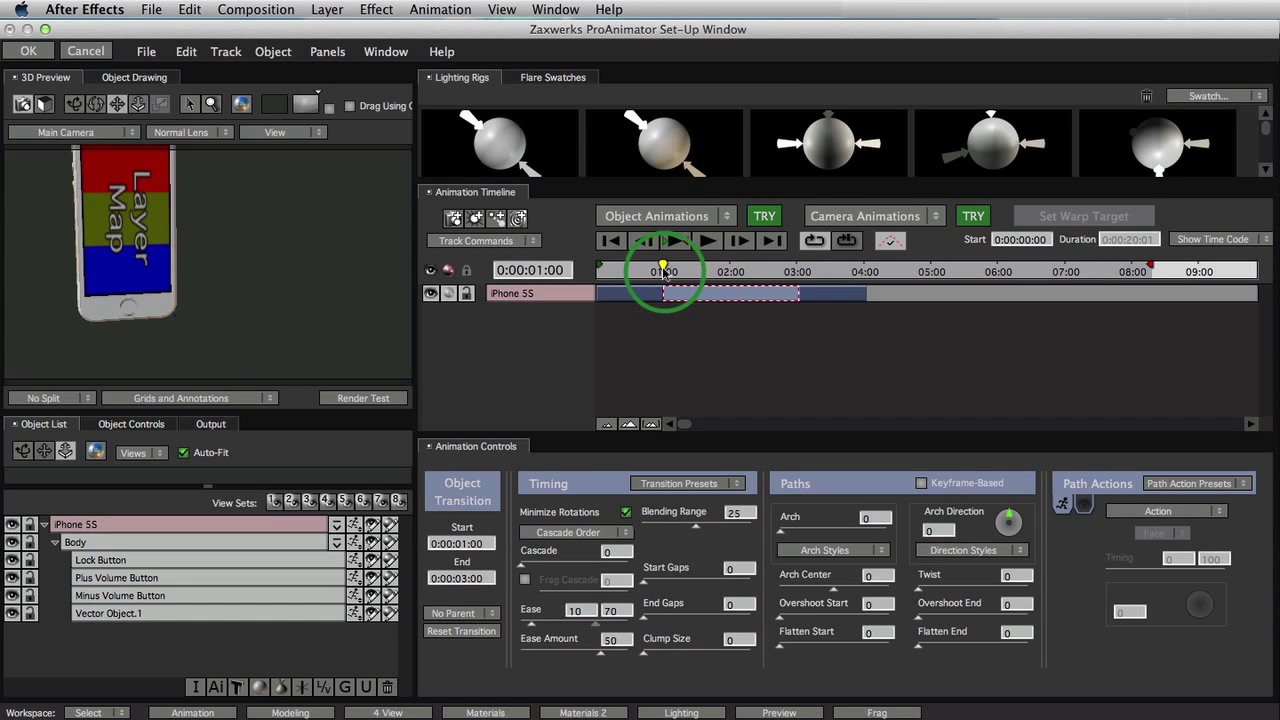
pyautogui.moveTo(667, 272)
pyautogui.mouseDown()
pyautogui.moveTo(794, 286)
pyautogui.moveTo(667, 293)
pyautogui.moveTo(642, 272)
pyautogui.mouseUp()
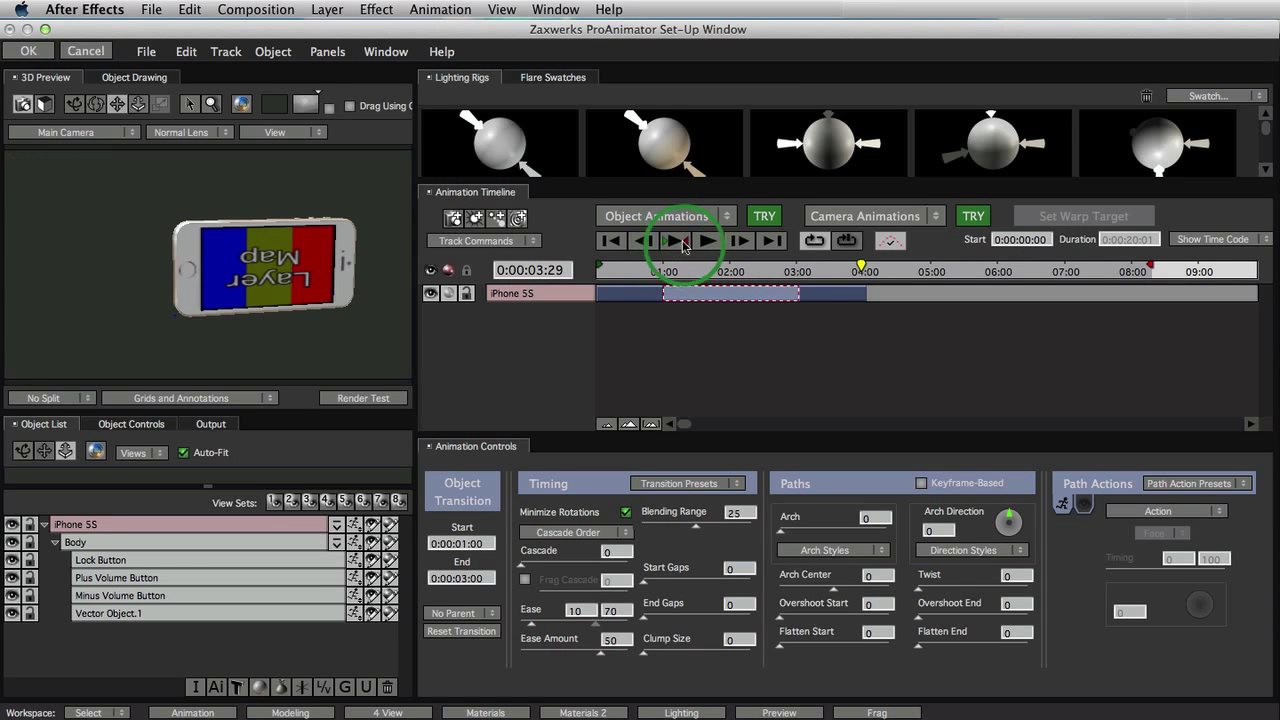
pyautogui.moveTo(661, 276); pyautogui.dragTo(612, 280)
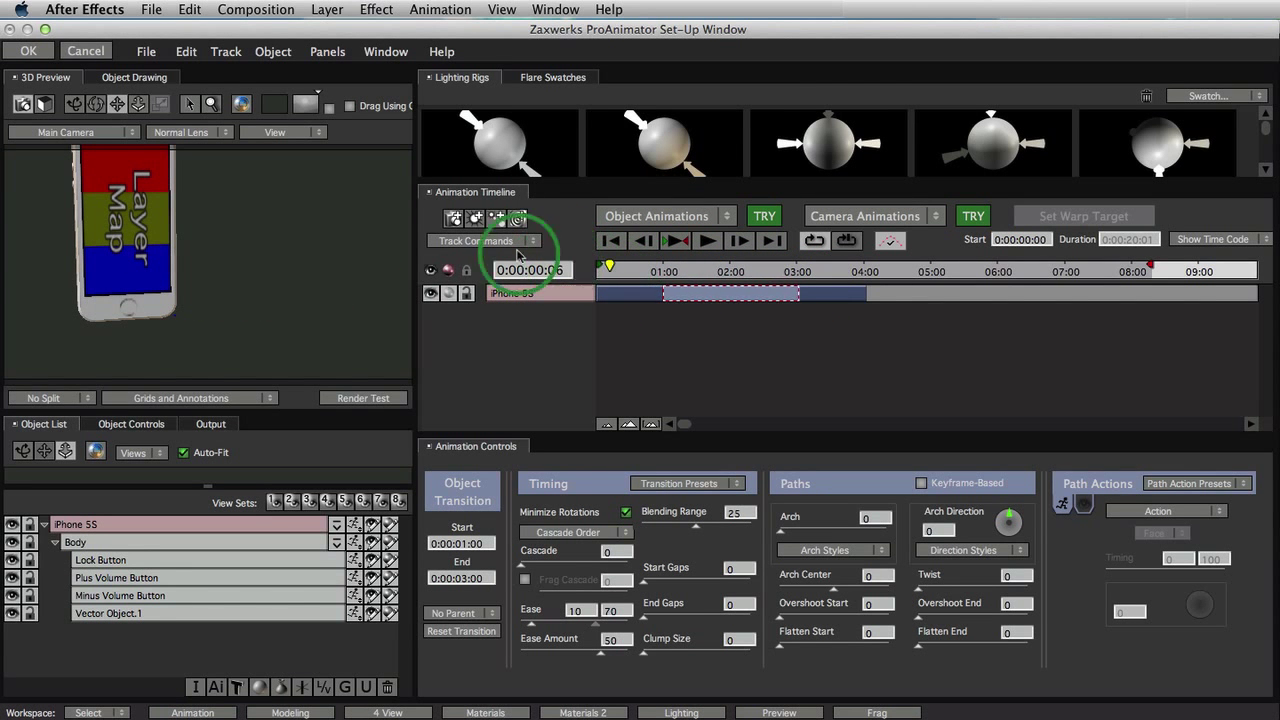
# Apply the ProAnimator set-up with OK and scrub Comp 1 to view the sideways phone
pyautogui.click(28, 51)
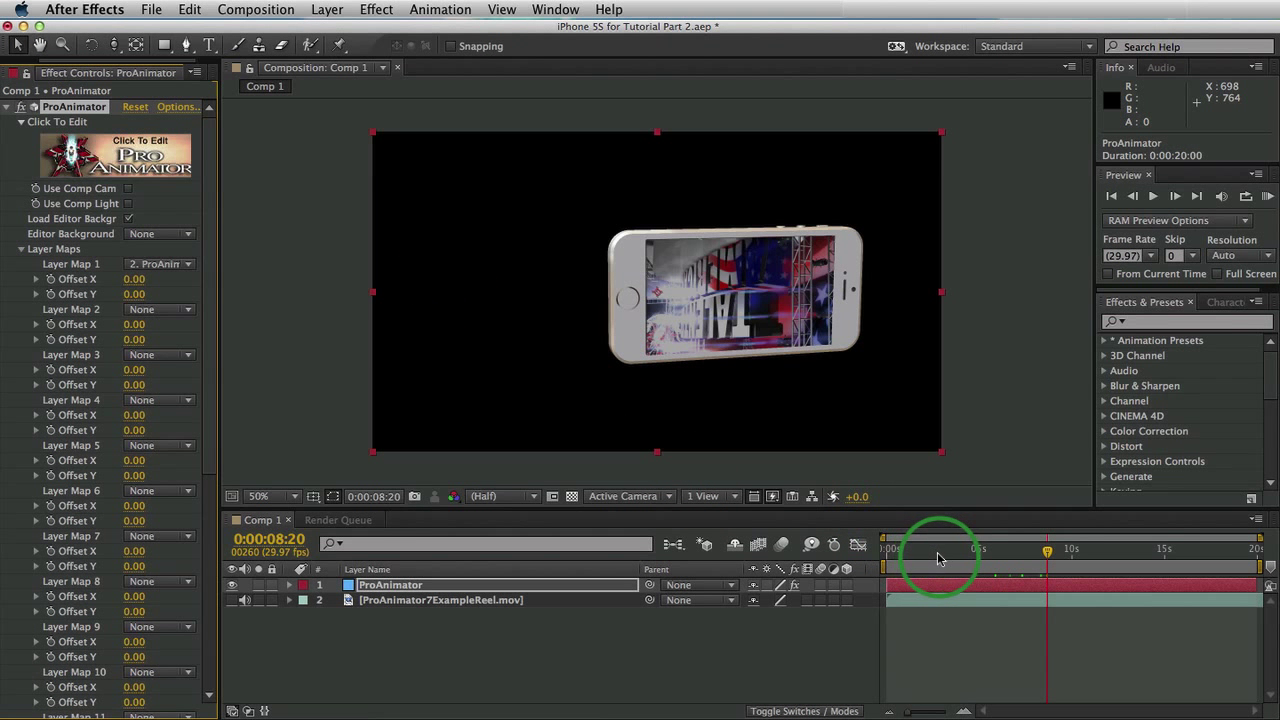
pyautogui.moveTo(938, 558)
pyautogui.mouseDown()
pyautogui.moveTo(892, 557)
pyautogui.moveTo(962, 562)
pyautogui.mouseUp()
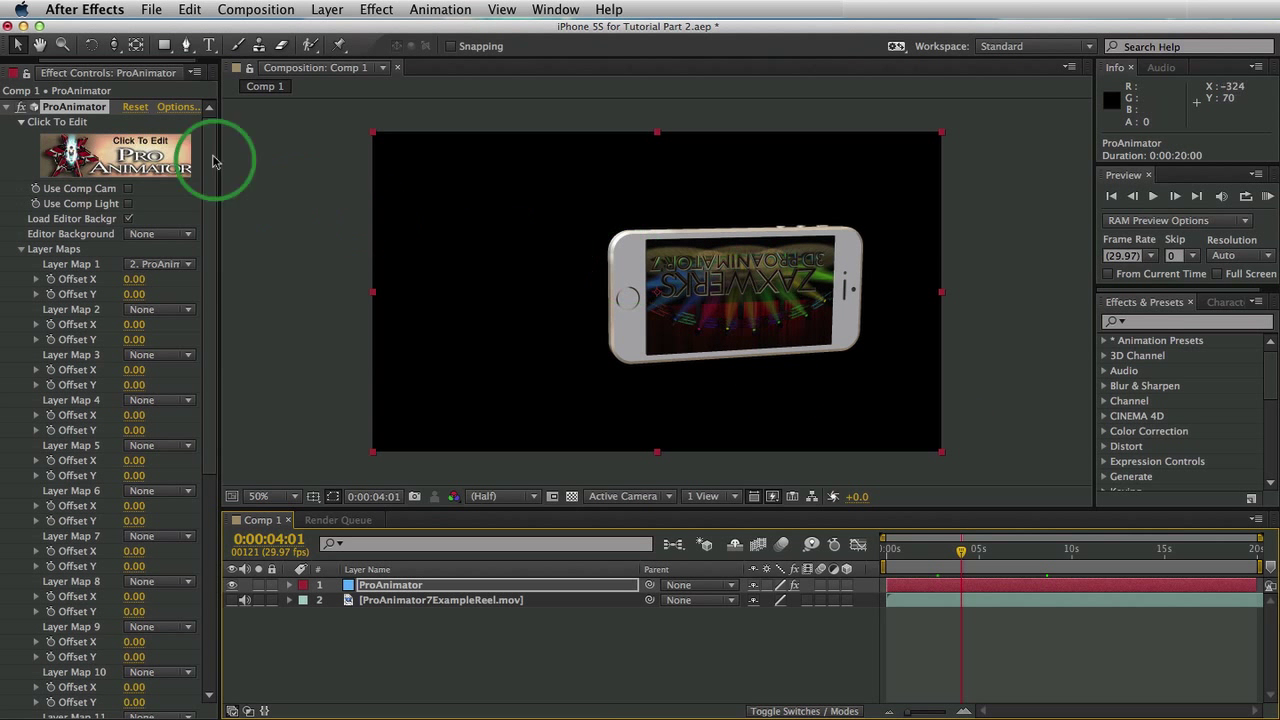
# Set the screen material's mapping Rotation on Vector Object.1 to 90 and apply the set-up
pyautogui.click(110, 160)
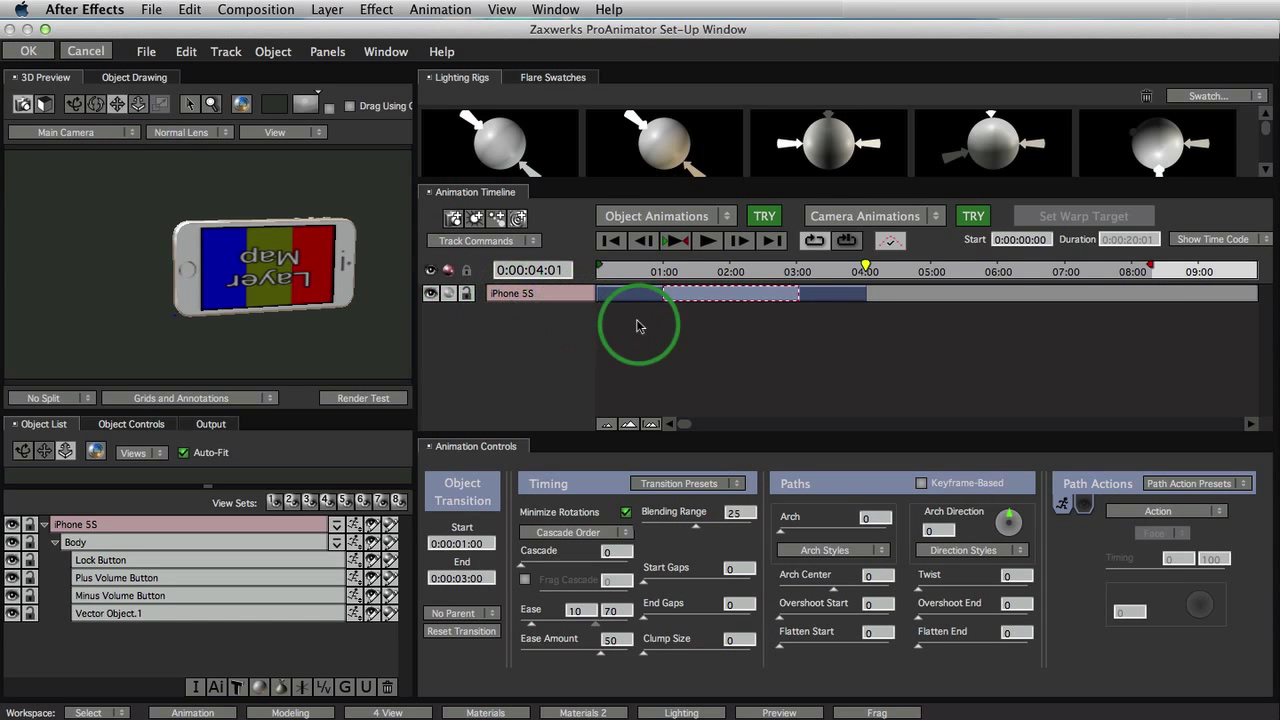
pyautogui.click(250, 264)
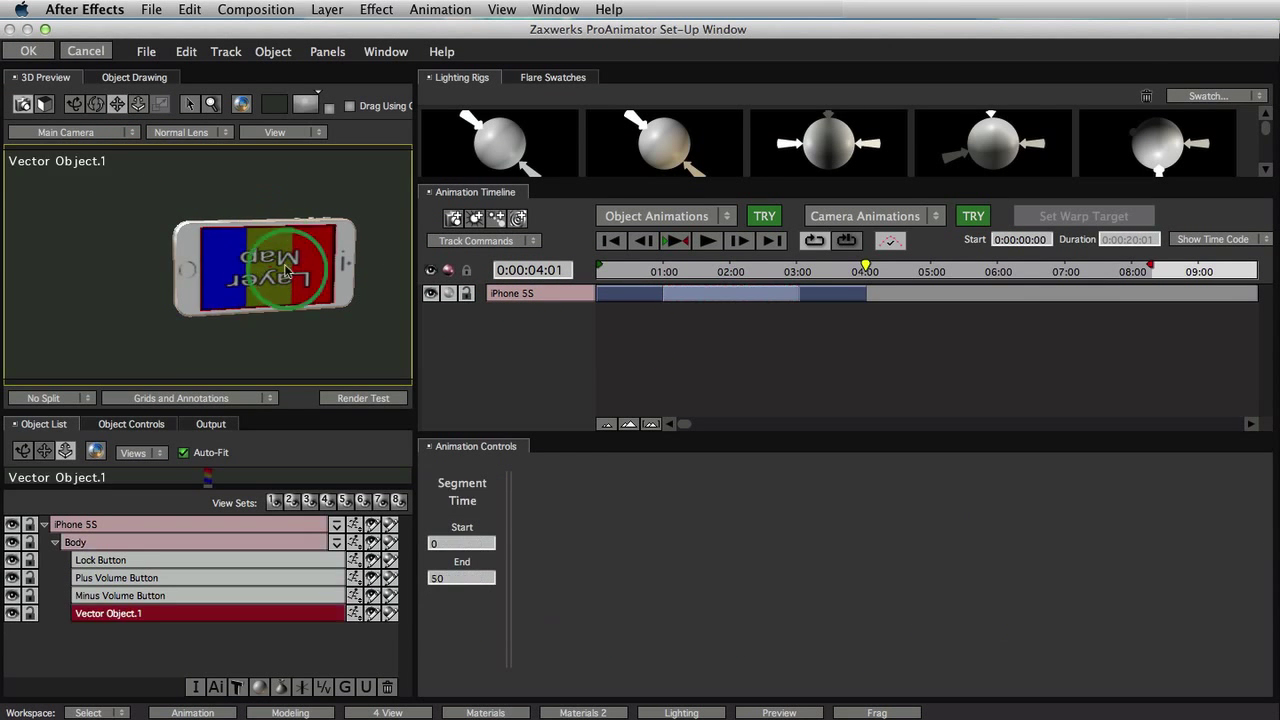
pyautogui.click(247, 612)
pyautogui.click(468, 712)
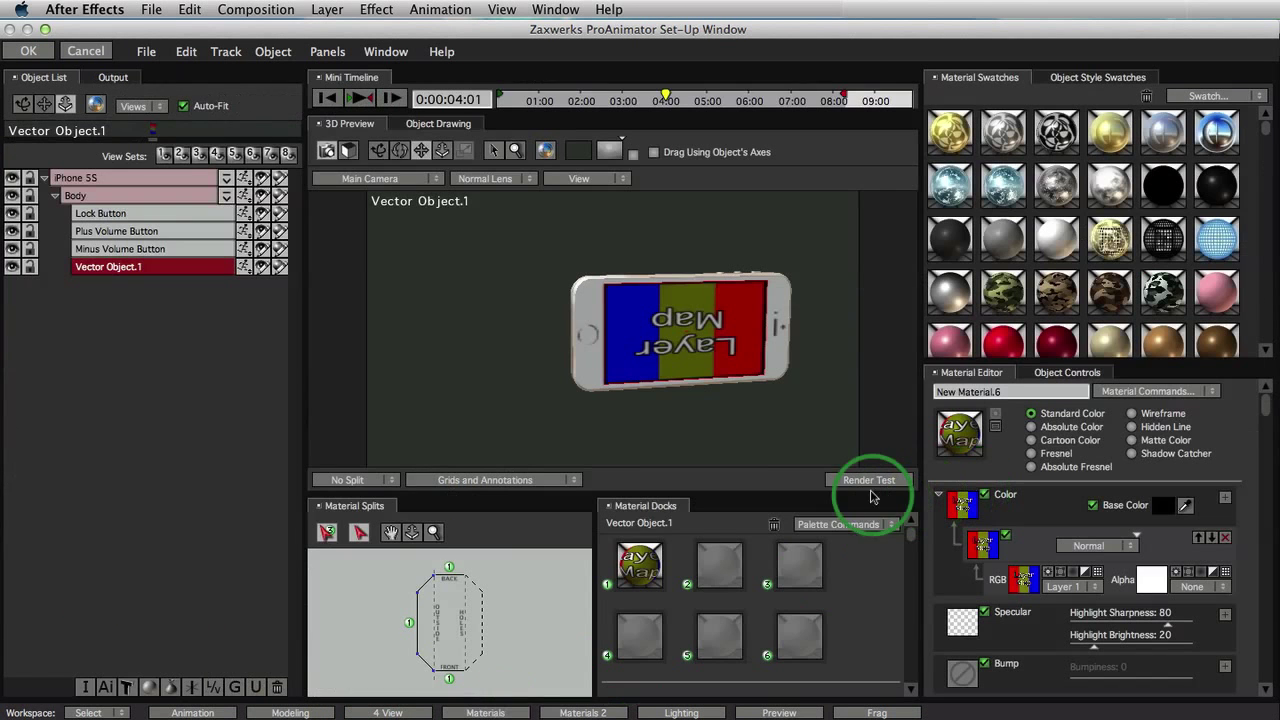
pyautogui.click(640, 565)
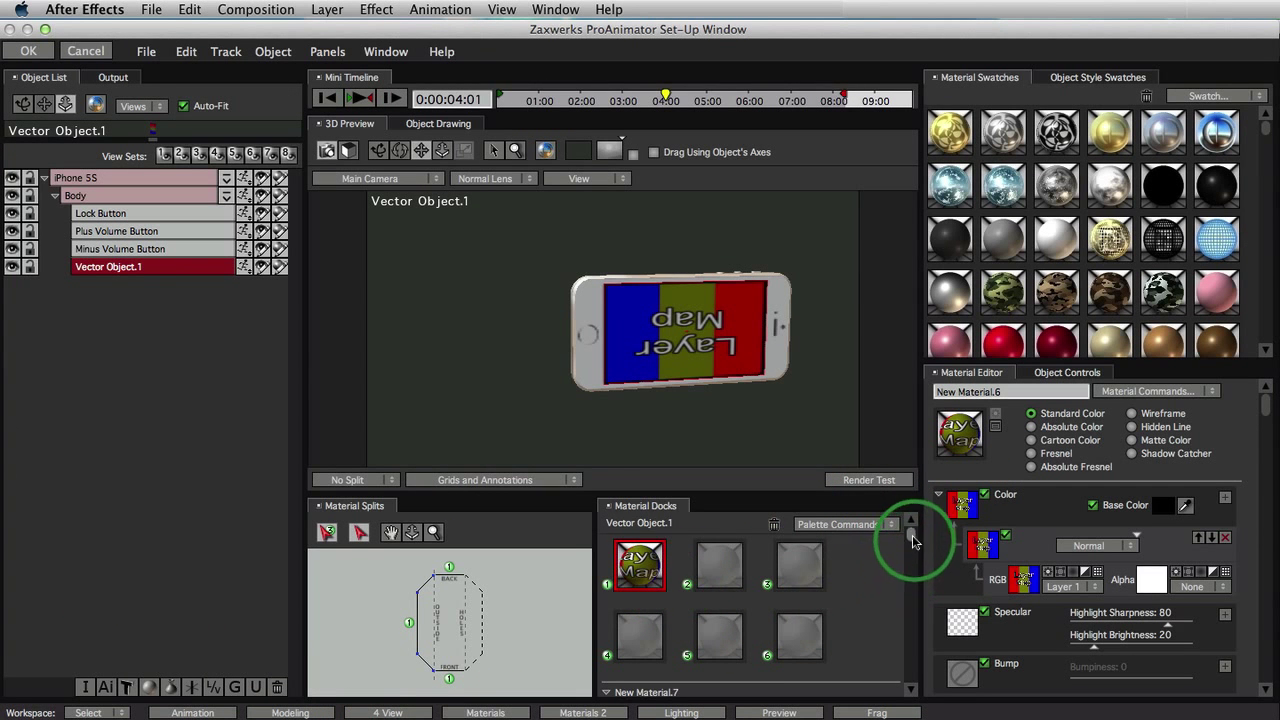
pyautogui.moveTo(909, 543); pyautogui.dragTo(915, 683)
pyautogui.click(763, 582)
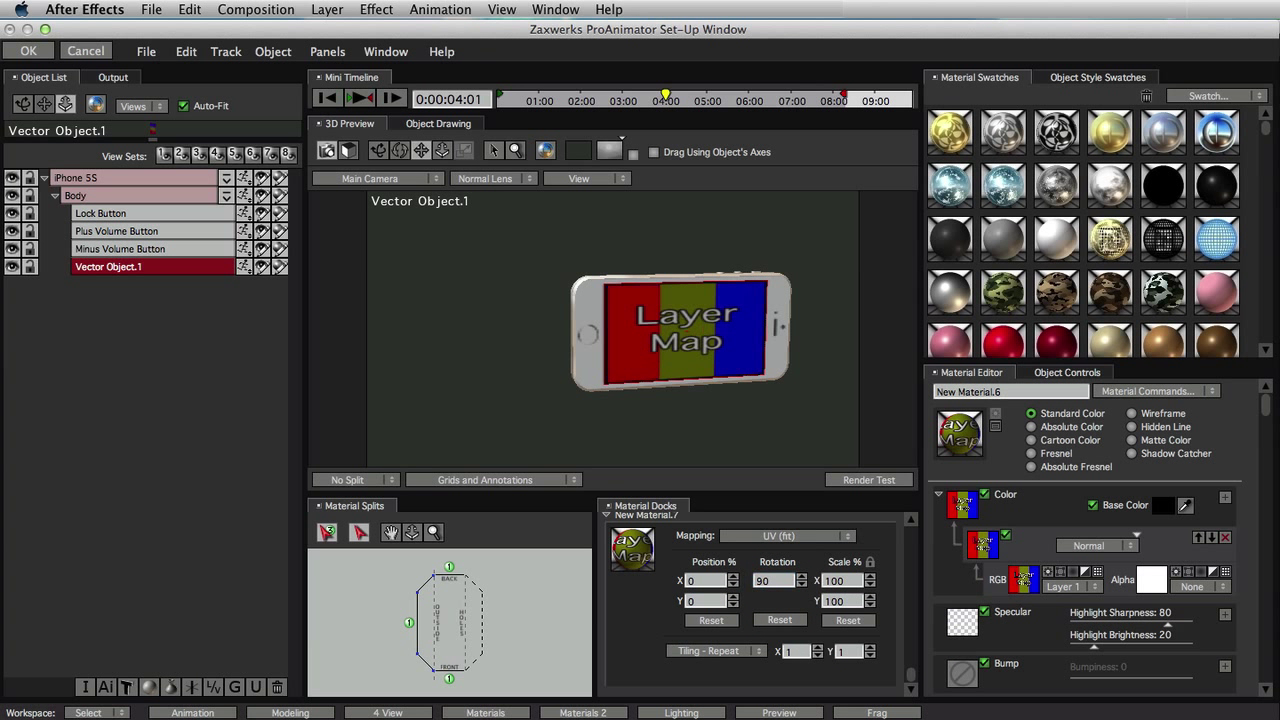
pyautogui.click(29, 51)
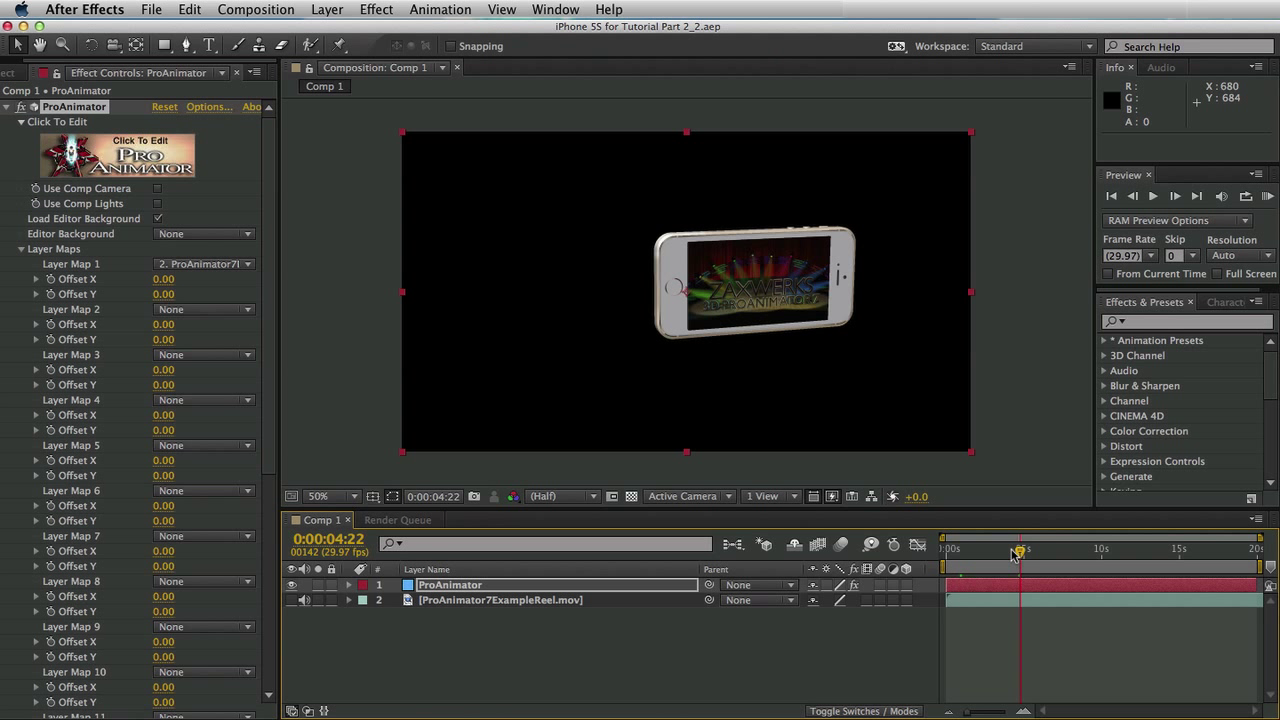
# Scrub Comp 1 to preview the phone screen at the start of the animation
pyautogui.moveTo(1017, 555); pyautogui.dragTo(957, 560)
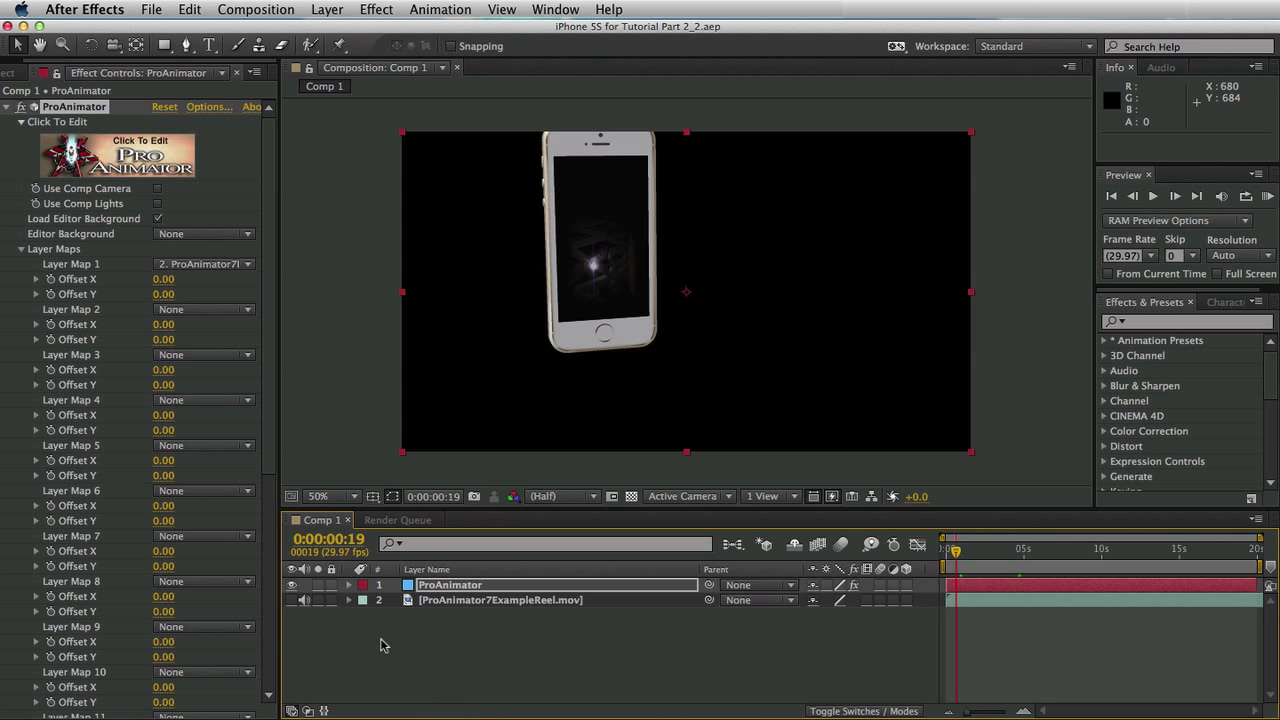
# Expand the reel layer's Transform properties and rotate it to about 151°
pyautogui.click(350, 600)
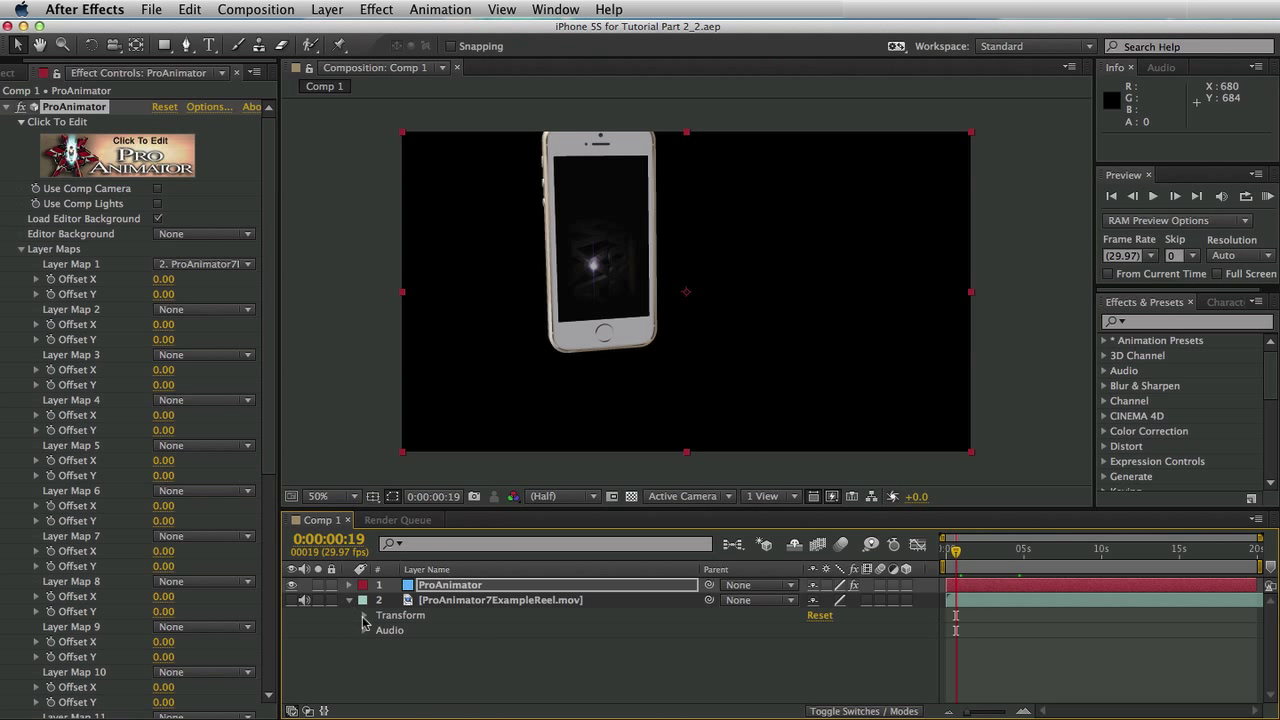
pyautogui.click(364, 615)
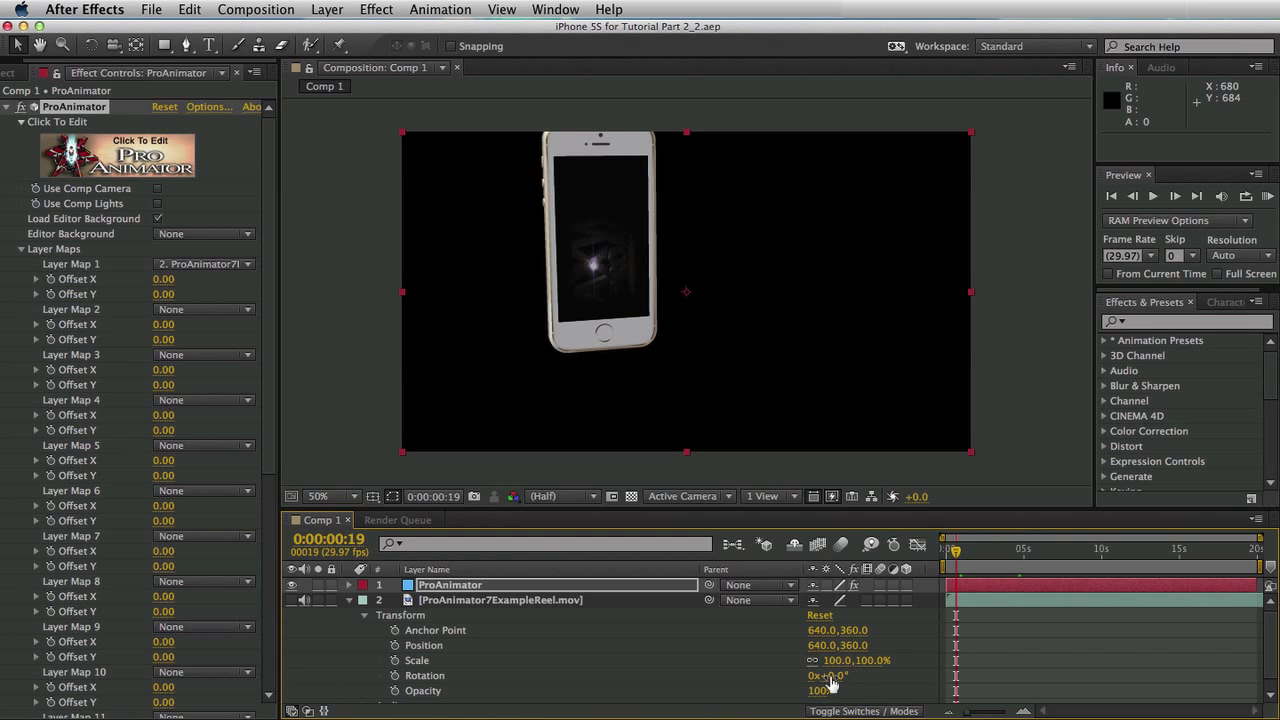
pyautogui.moveTo(830, 676); pyautogui.dragTo(962, 682)
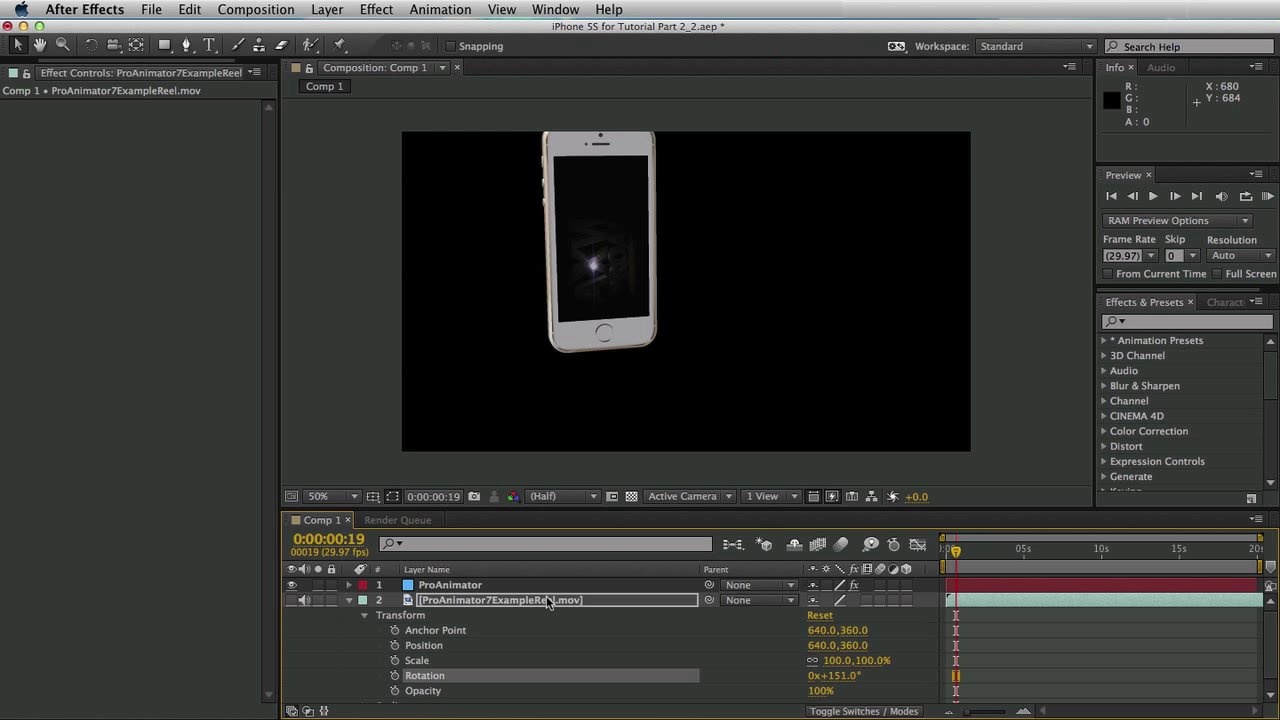
# Undo the reel rotation to 0°, then pre-compose the reel layer, moving all attributes into it
pyautogui.press('super+z')
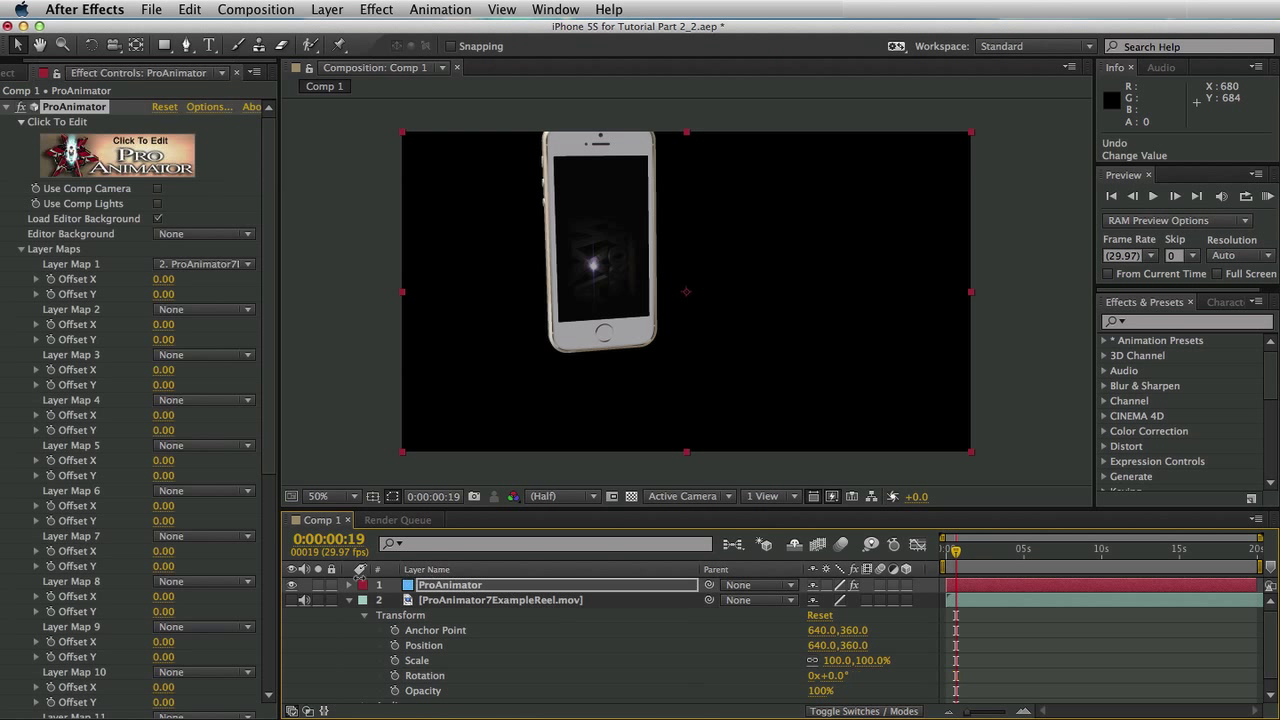
pyautogui.click(350, 600)
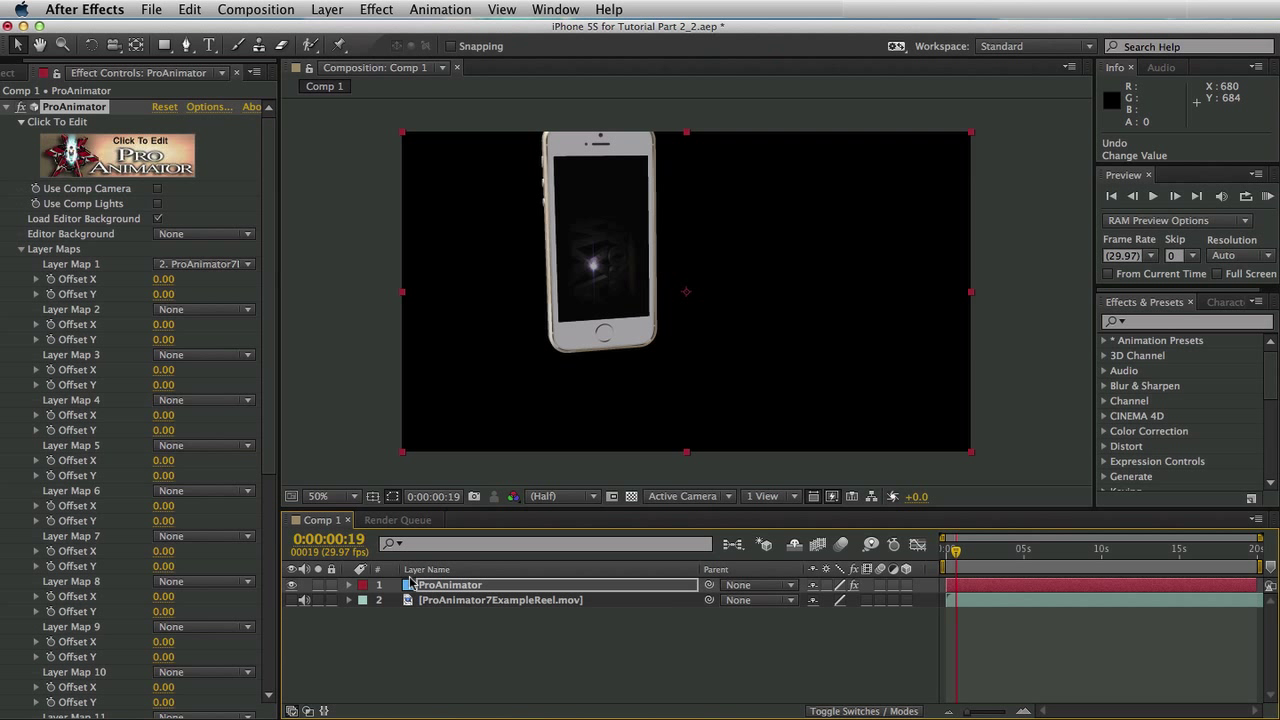
pyautogui.click(464, 600)
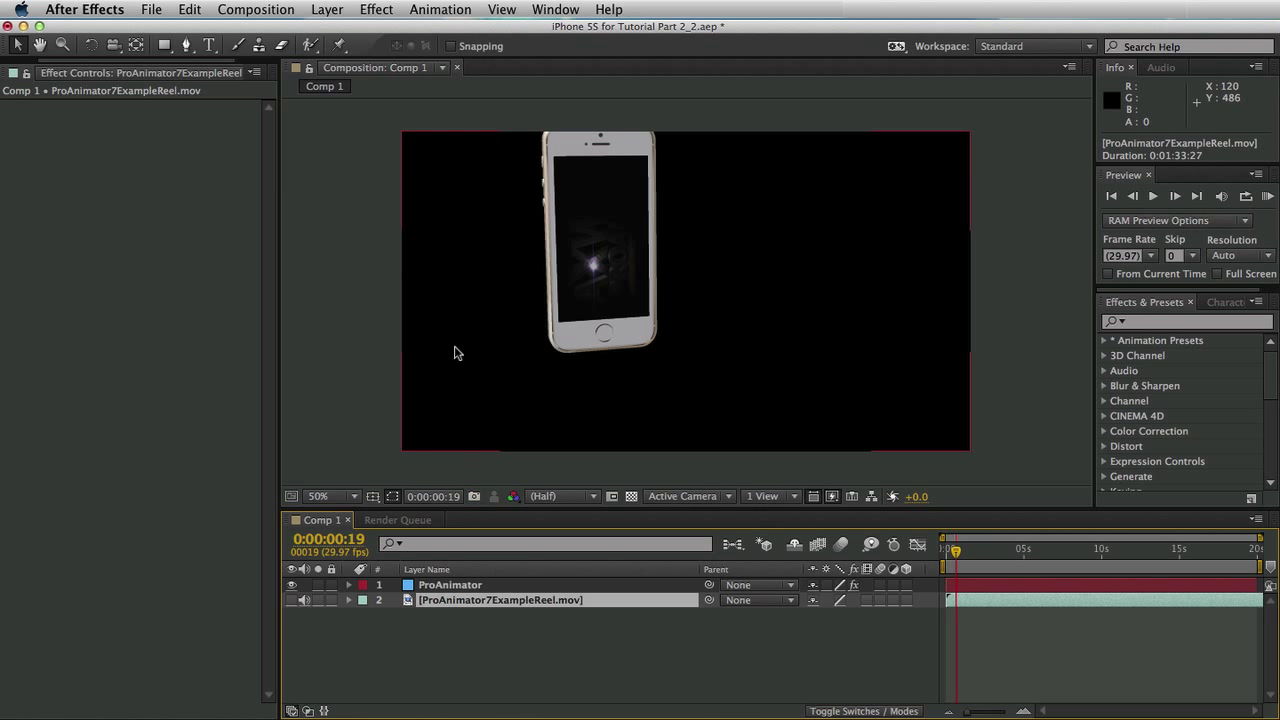
pyautogui.click(340, 8)
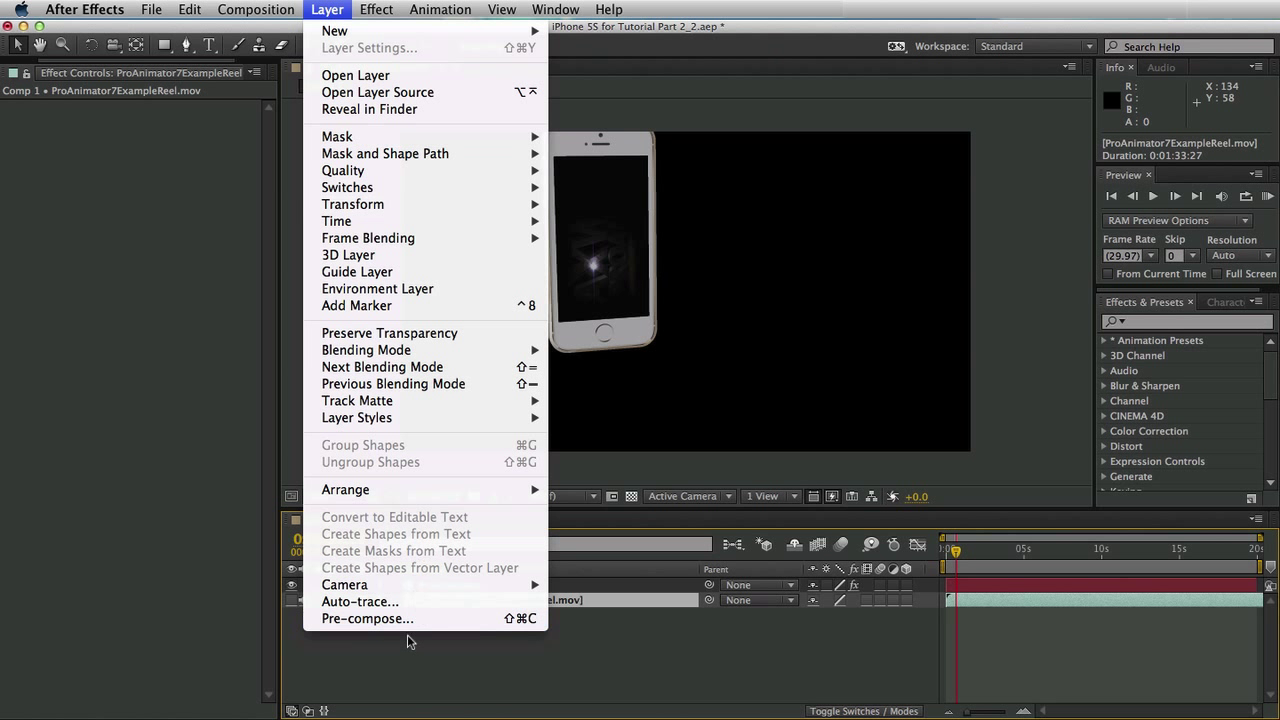
pyautogui.click(362, 619)
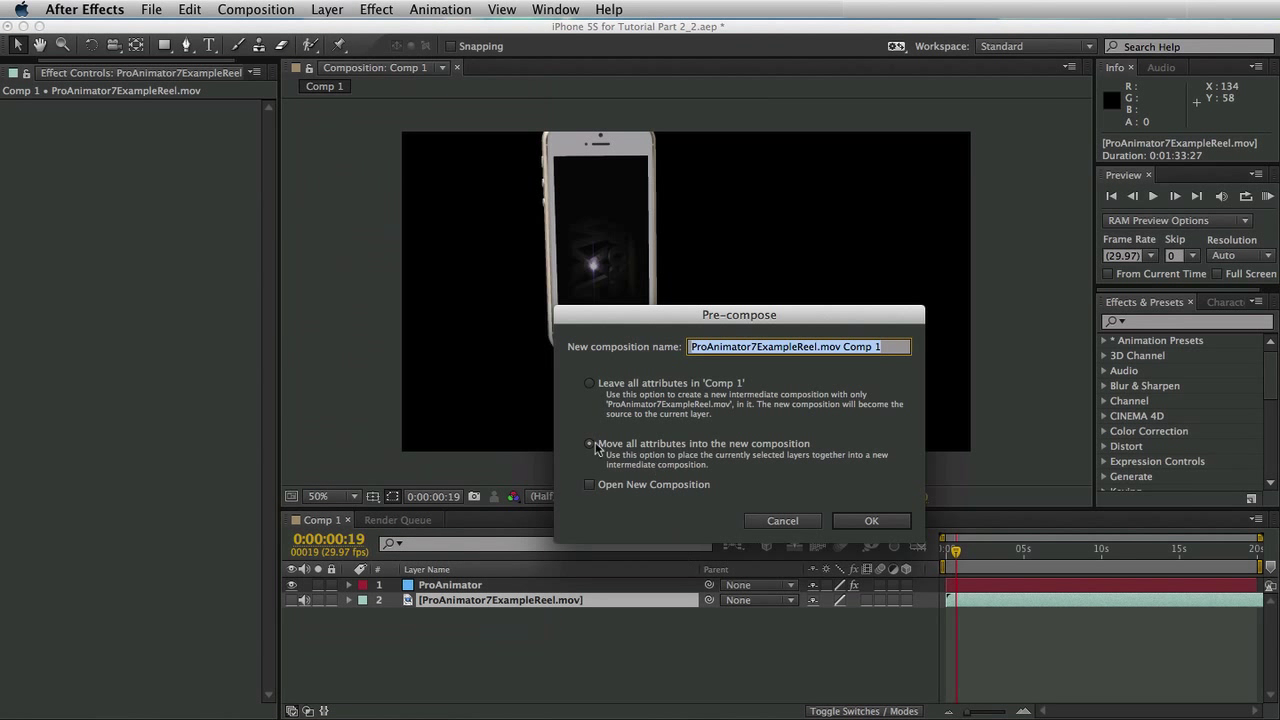
pyautogui.click(588, 445)
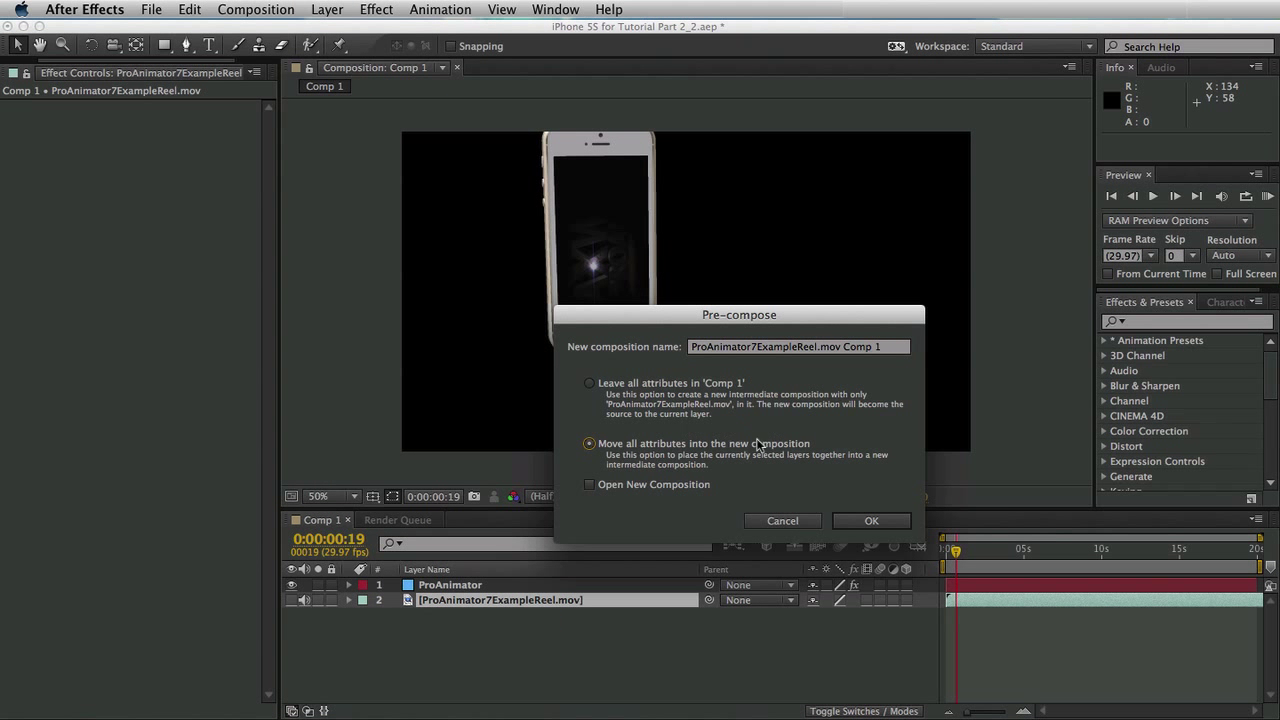
pyautogui.click(866, 520)
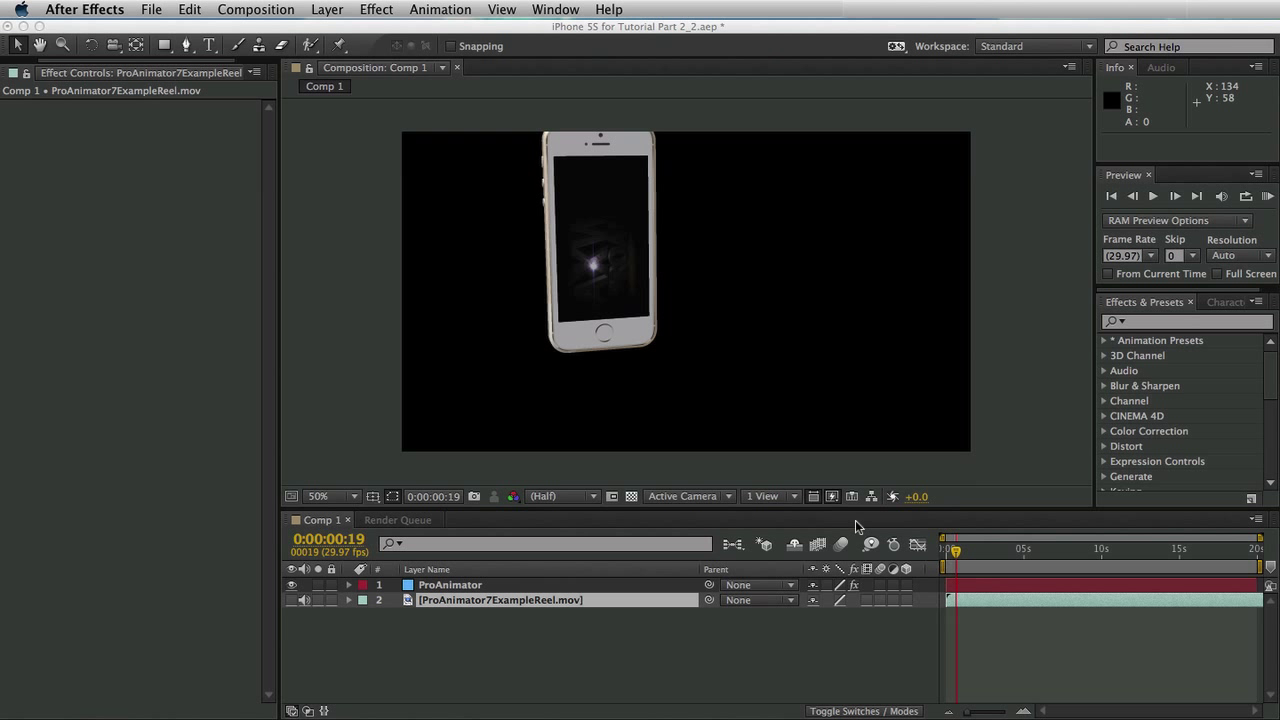
pyautogui.click(409, 604)
# Inside the reel pre-comp, rotate the video layer to 58° and check the tilted screen in Comp 1
pyautogui.doubleClick(410, 604)
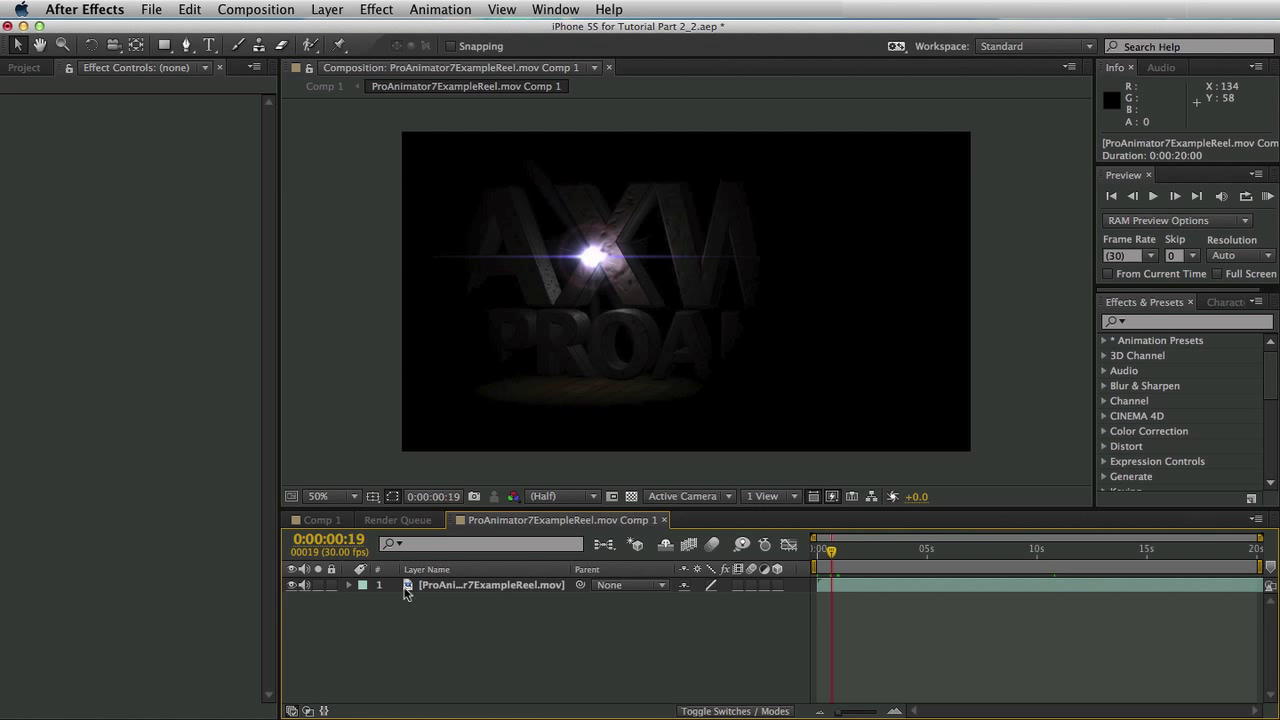
pyautogui.click(493, 585)
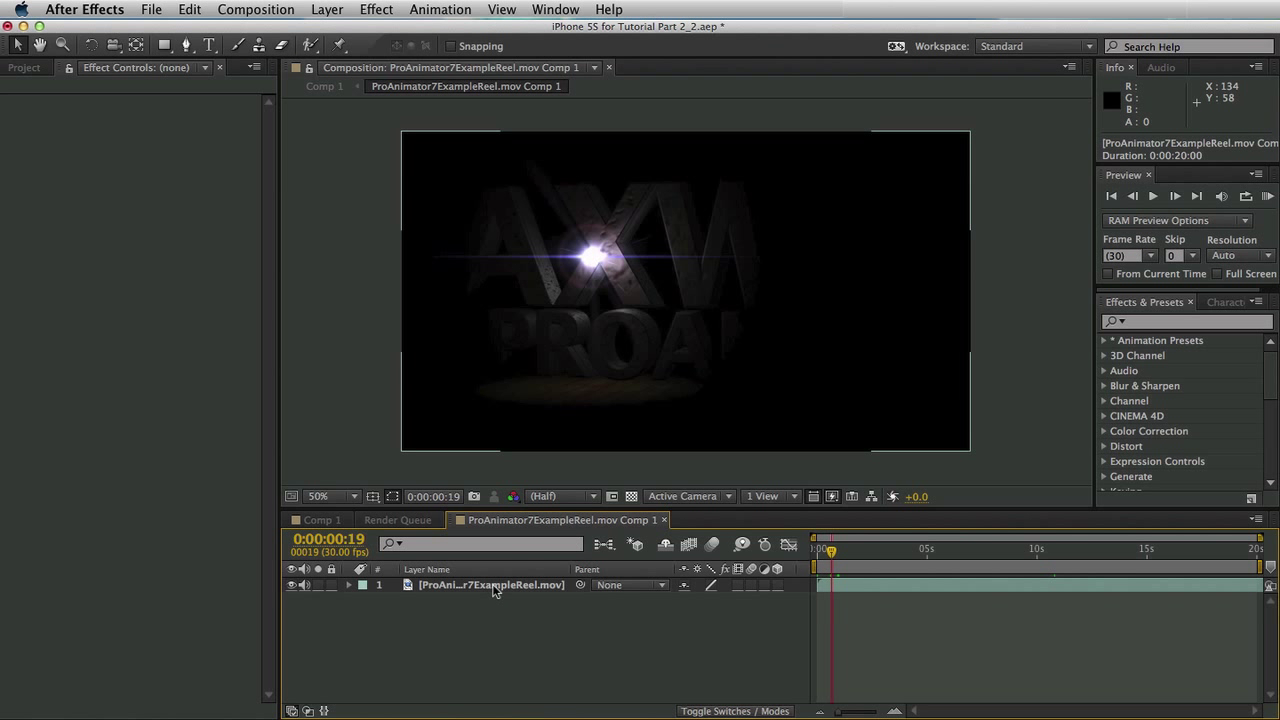
pyautogui.click(349, 585)
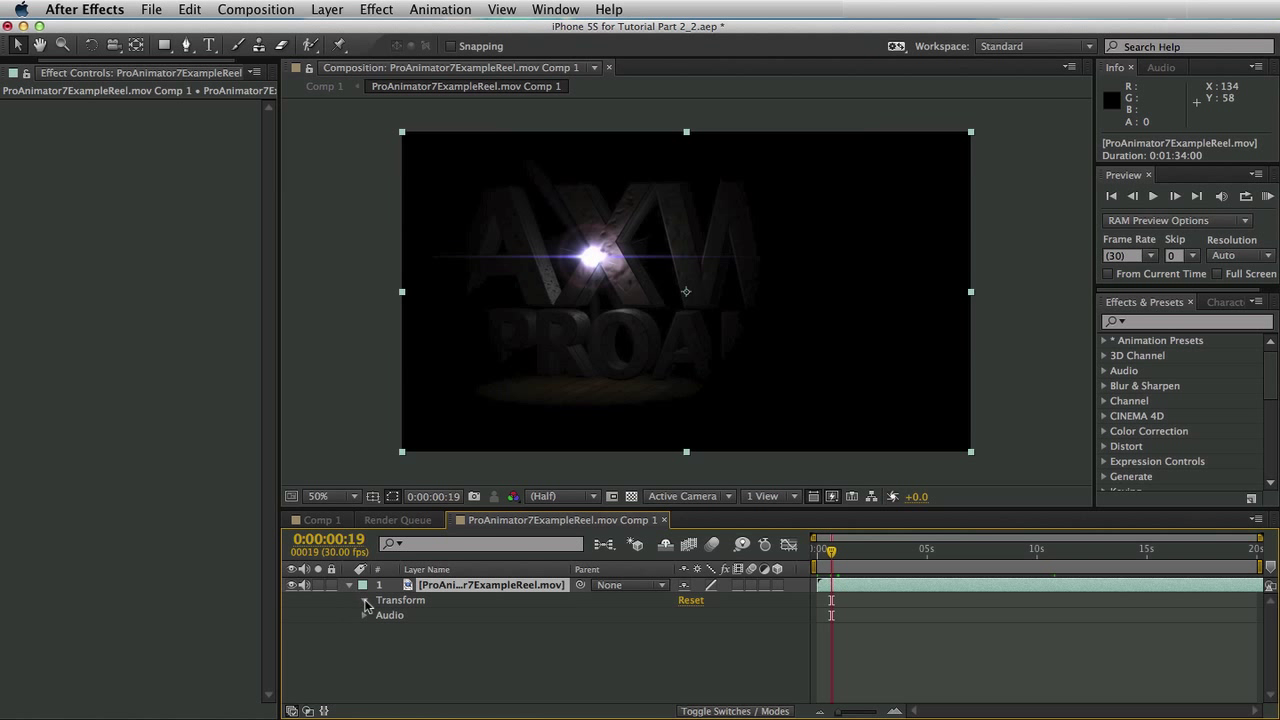
pyautogui.click(365, 600)
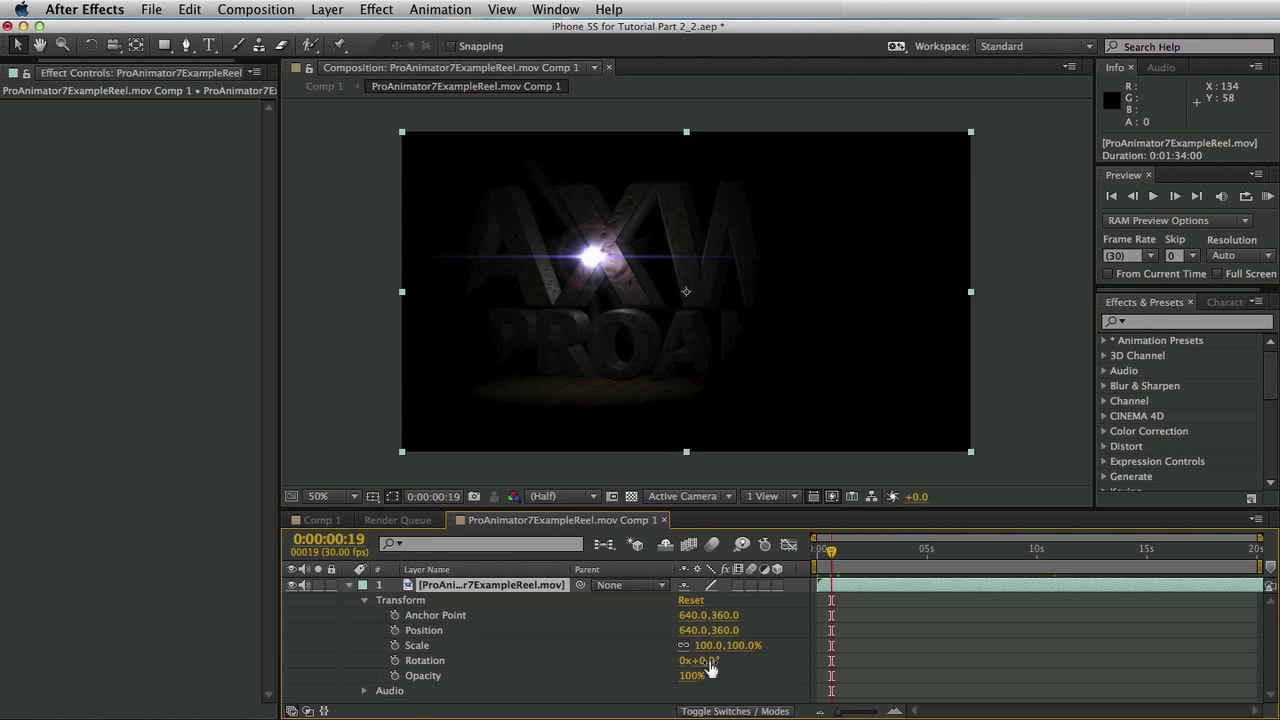
pyautogui.moveTo(708, 668); pyautogui.dragTo(768, 671)
pyautogui.click(318, 520)
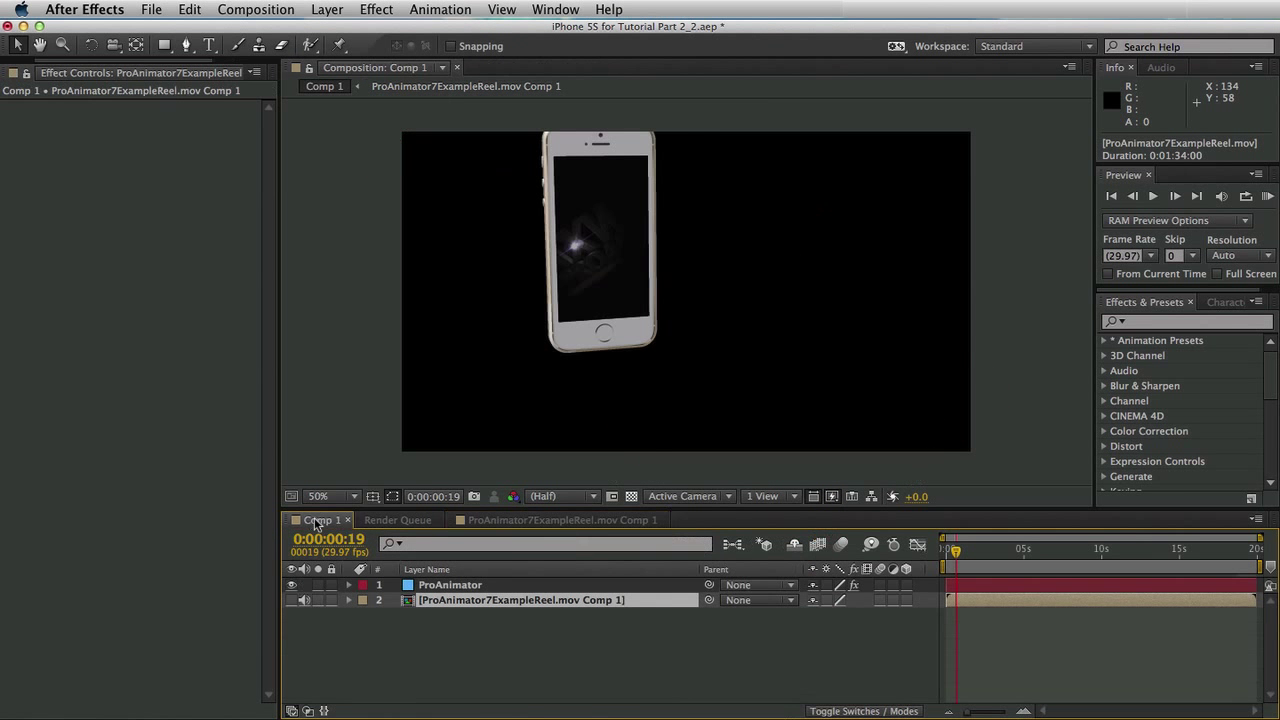
pyautogui.moveTo(1005, 563); pyautogui.dragTo(1022, 560)
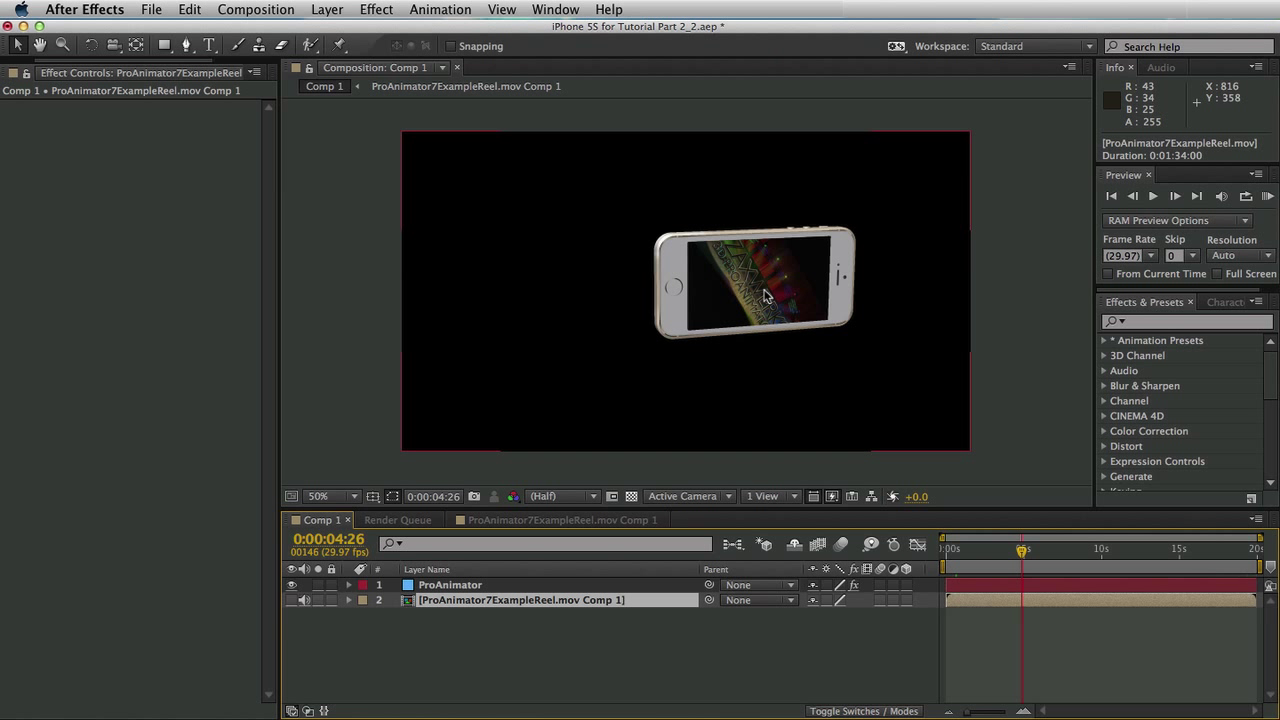
pyautogui.click(596, 520)
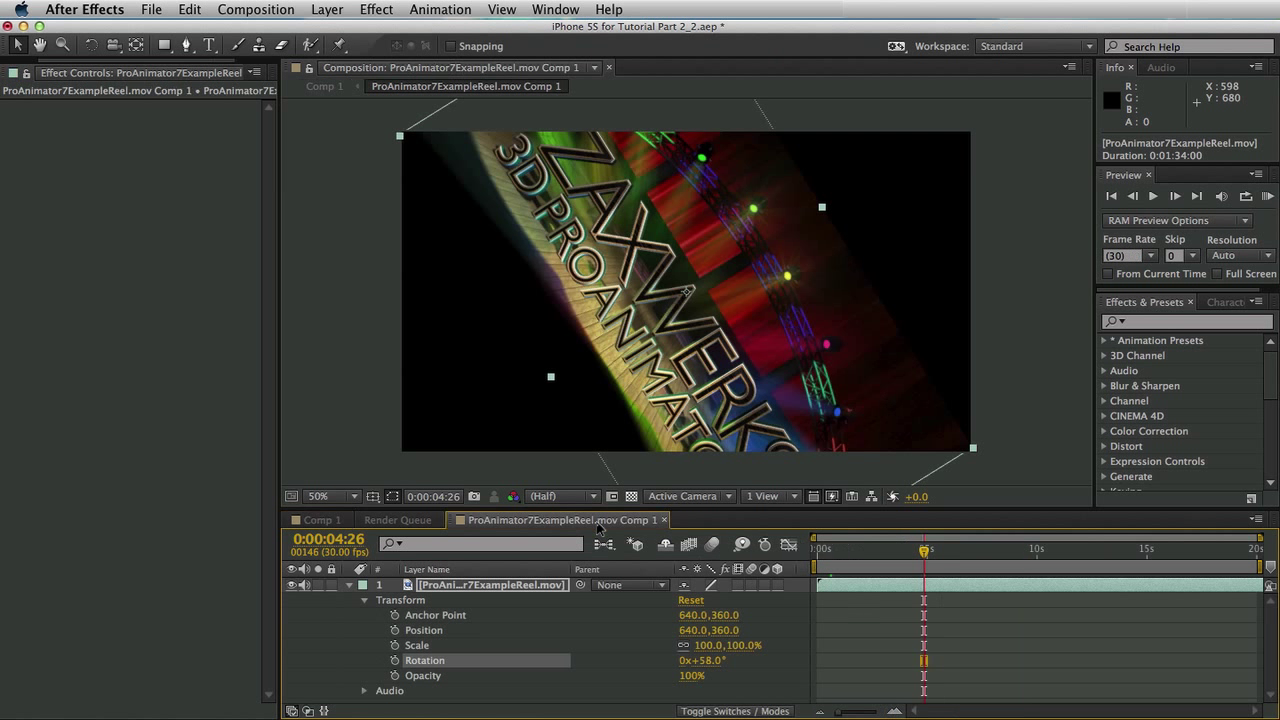
# Undo the 58° test rotation and shift the reel clip 7:13 earlier in the pre-comp
pyautogui.press('super+z')
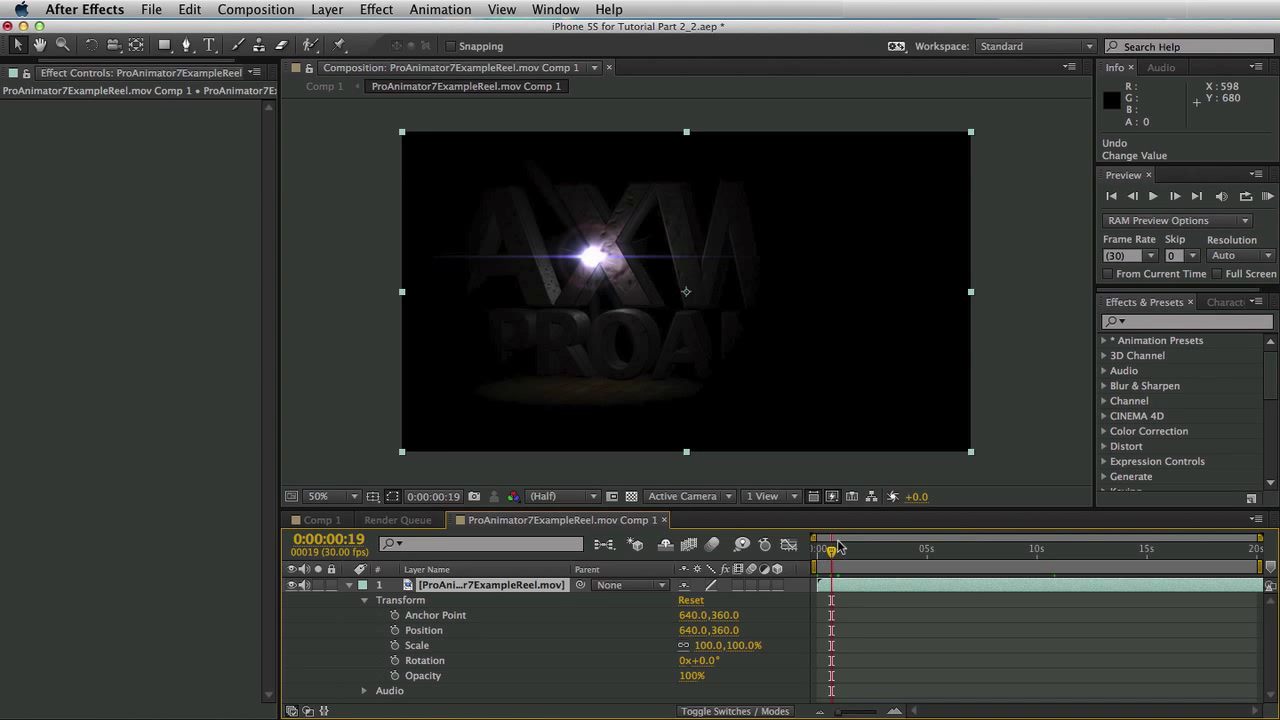
pyautogui.moveTo(830, 553); pyautogui.dragTo(984, 556)
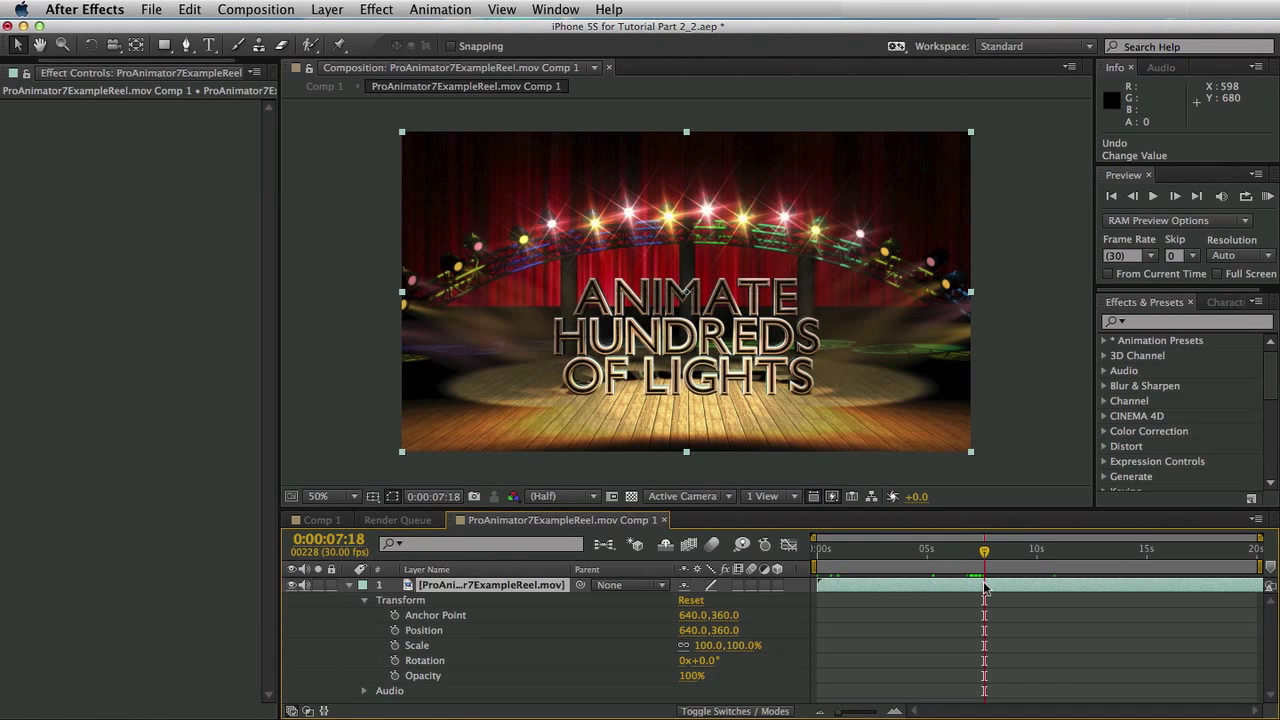
pyautogui.moveTo(984, 588); pyautogui.dragTo(1051, 550)
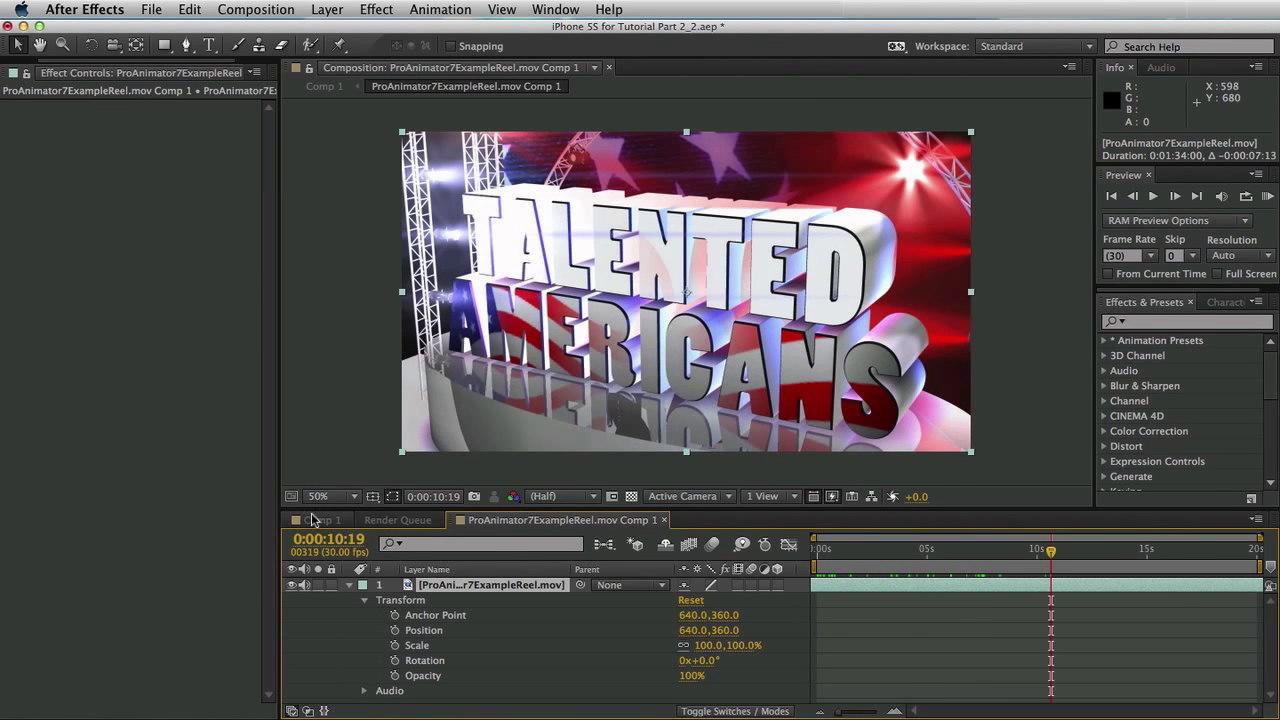
pyautogui.click(317, 520)
pyautogui.moveTo(986, 553); pyautogui.dragTo(1031, 556)
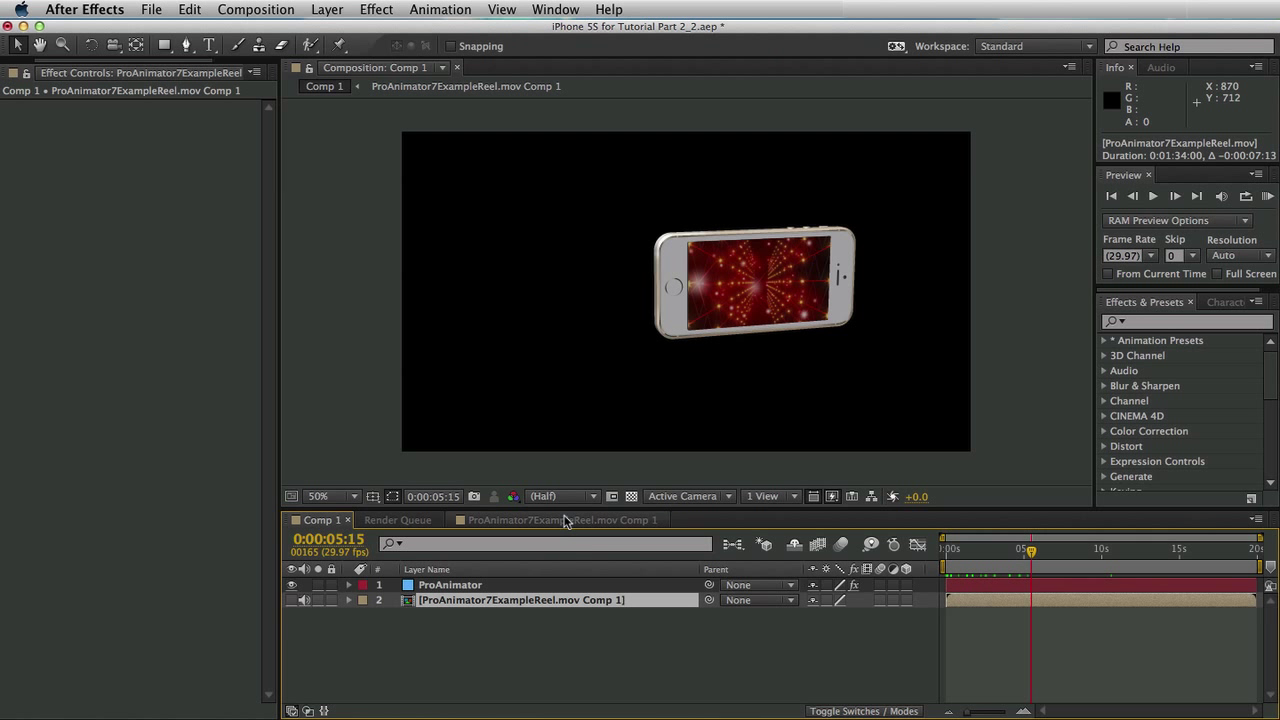
# Set Scale and Rotation keyframes on the reel at 0:00:03:01, where the phone lies horizontal
pyautogui.moveTo(1031, 551); pyautogui.dragTo(994, 557)
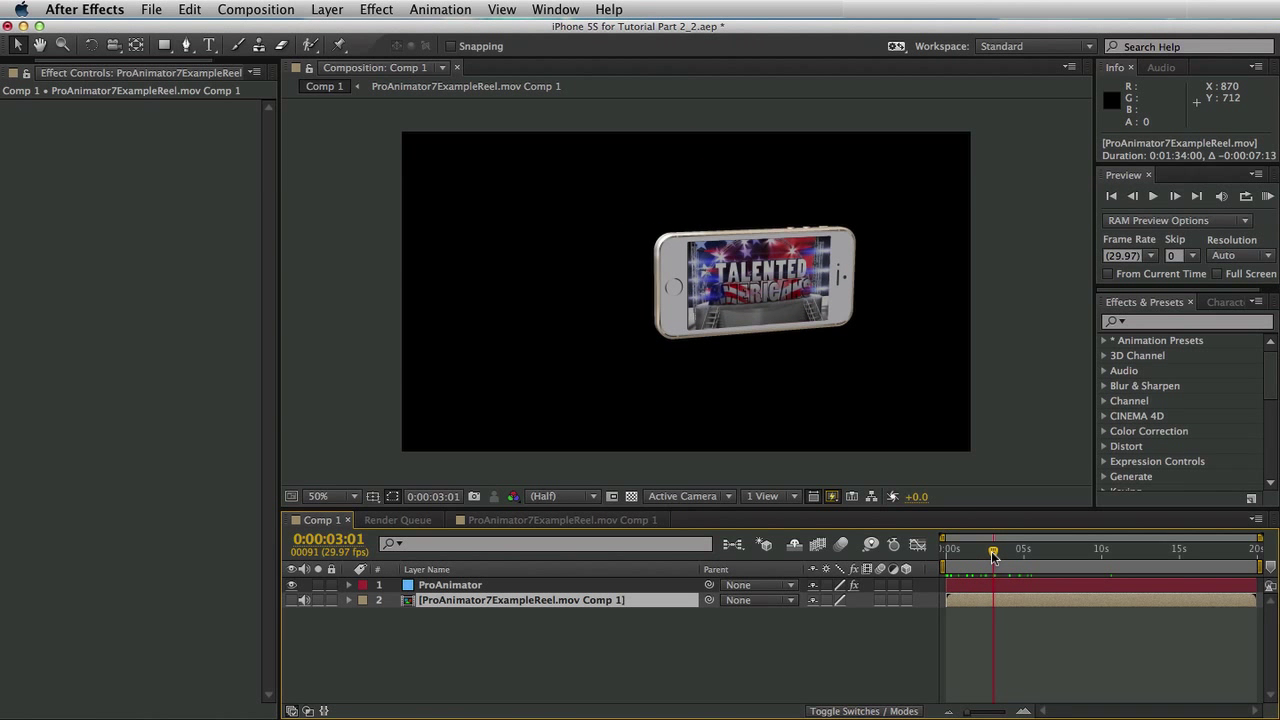
pyautogui.click(619, 521)
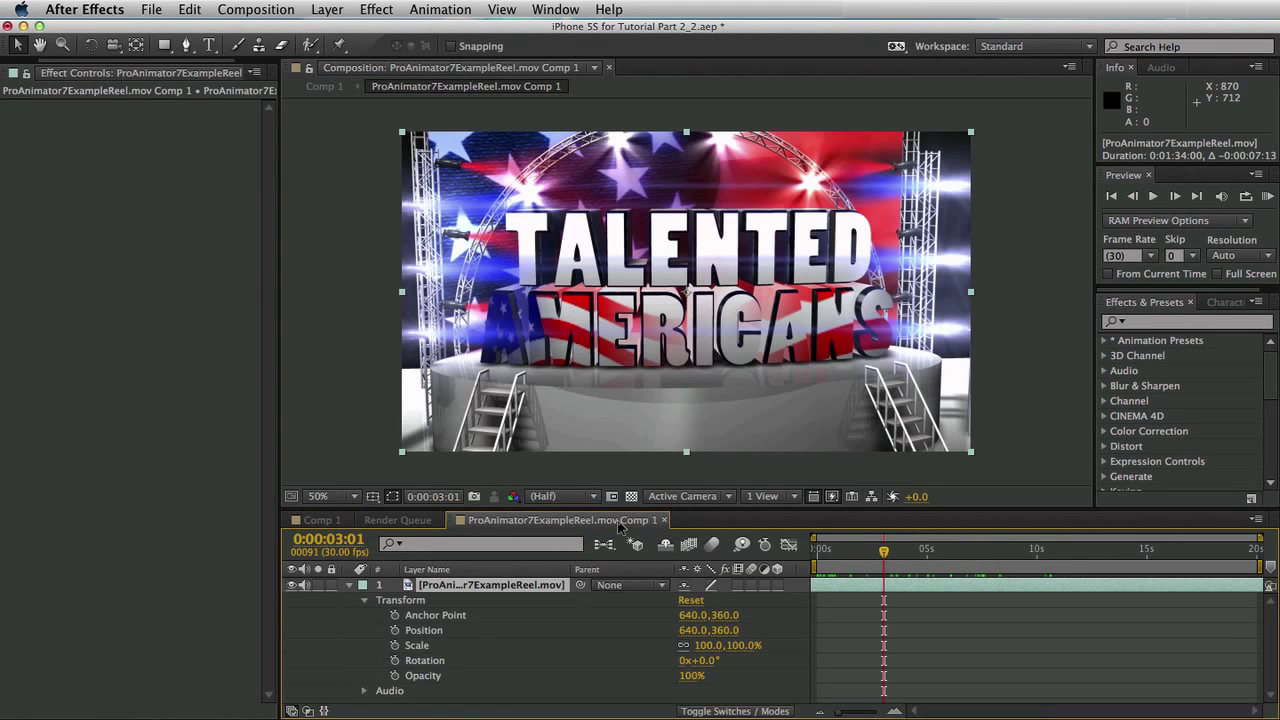
pyautogui.click(395, 645)
pyautogui.click(395, 660)
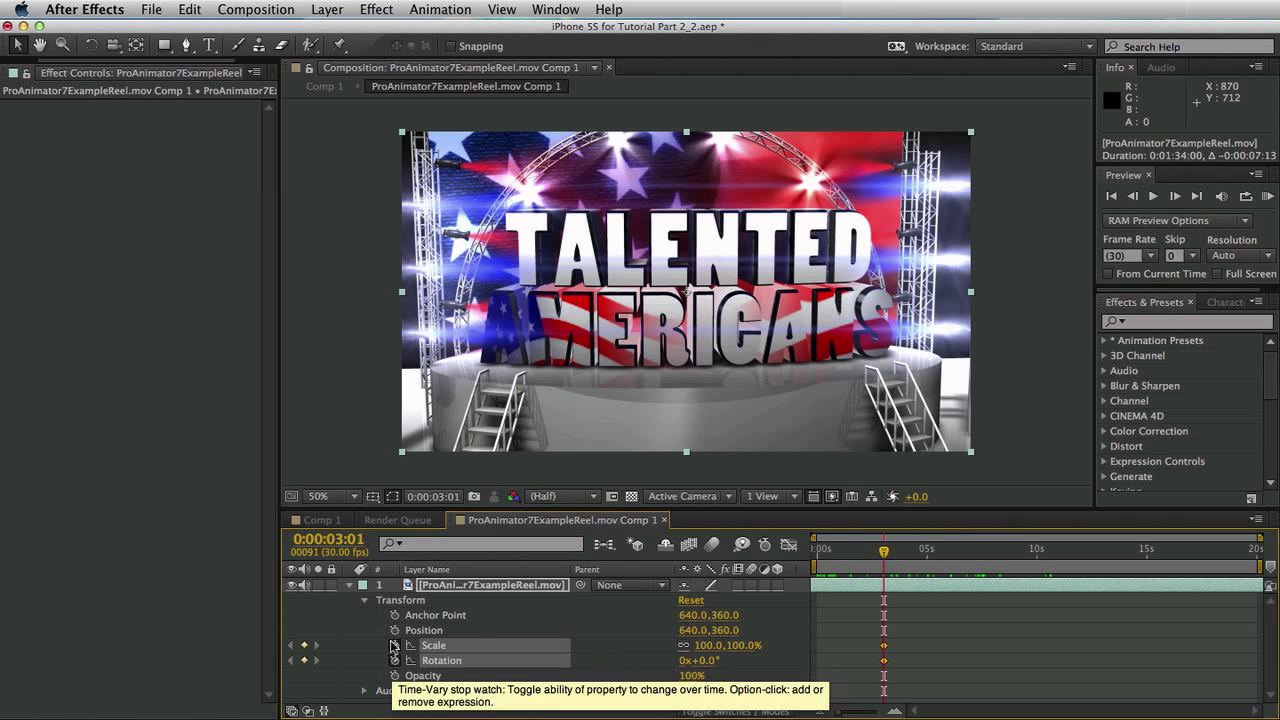
pyautogui.click(322, 520)
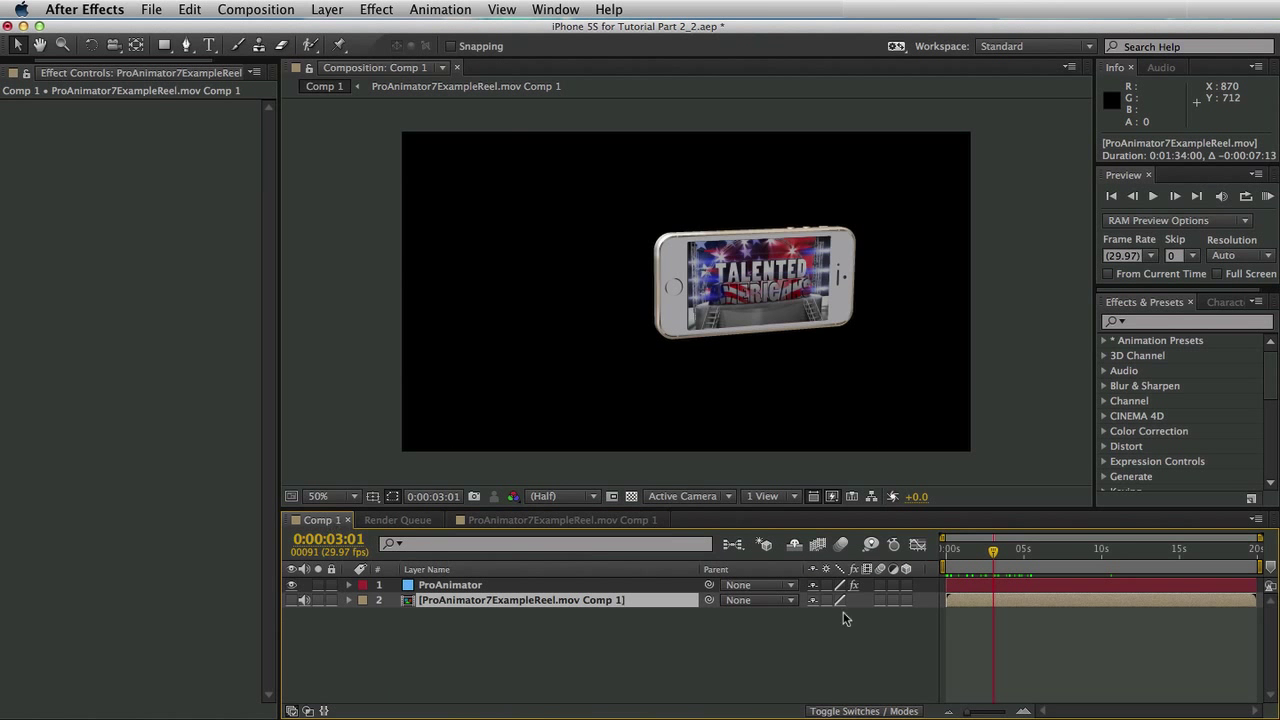
# At 0:00:01:08, set the reel to 90° rotation and 57% scale to match the upright phone
pyautogui.moveTo(994, 552); pyautogui.dragTo(966, 553)
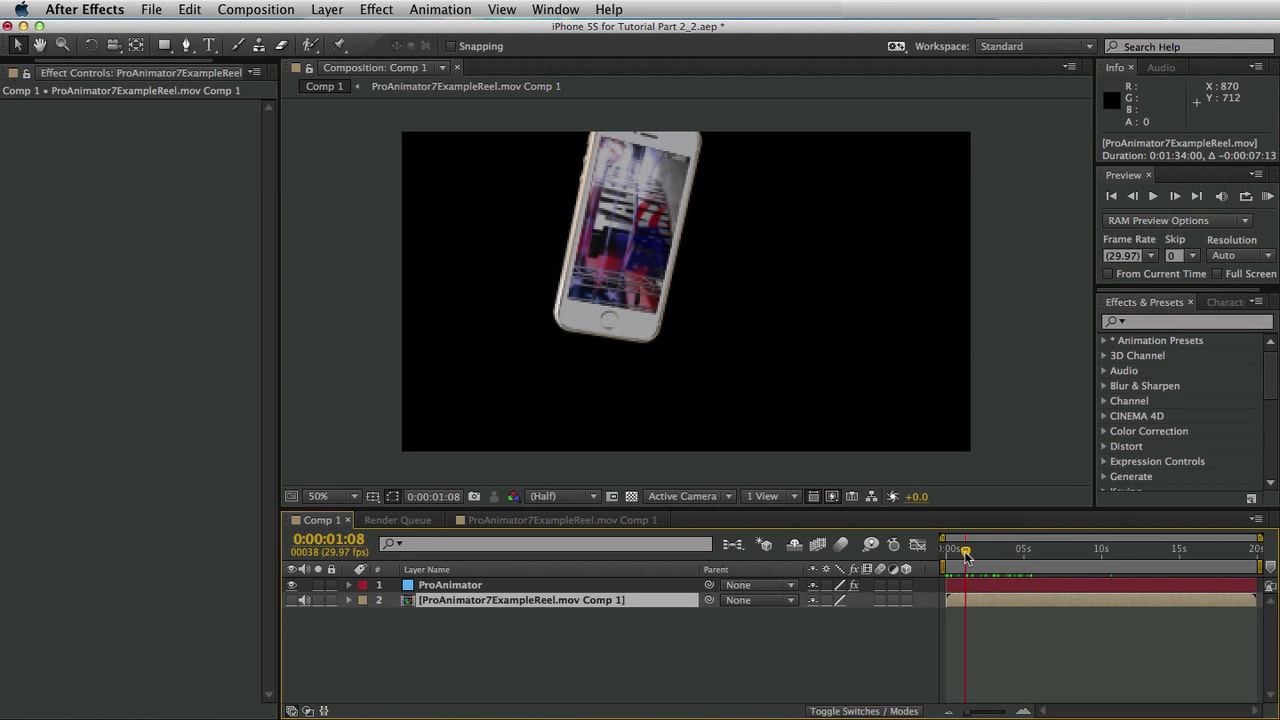
pyautogui.click(560, 520)
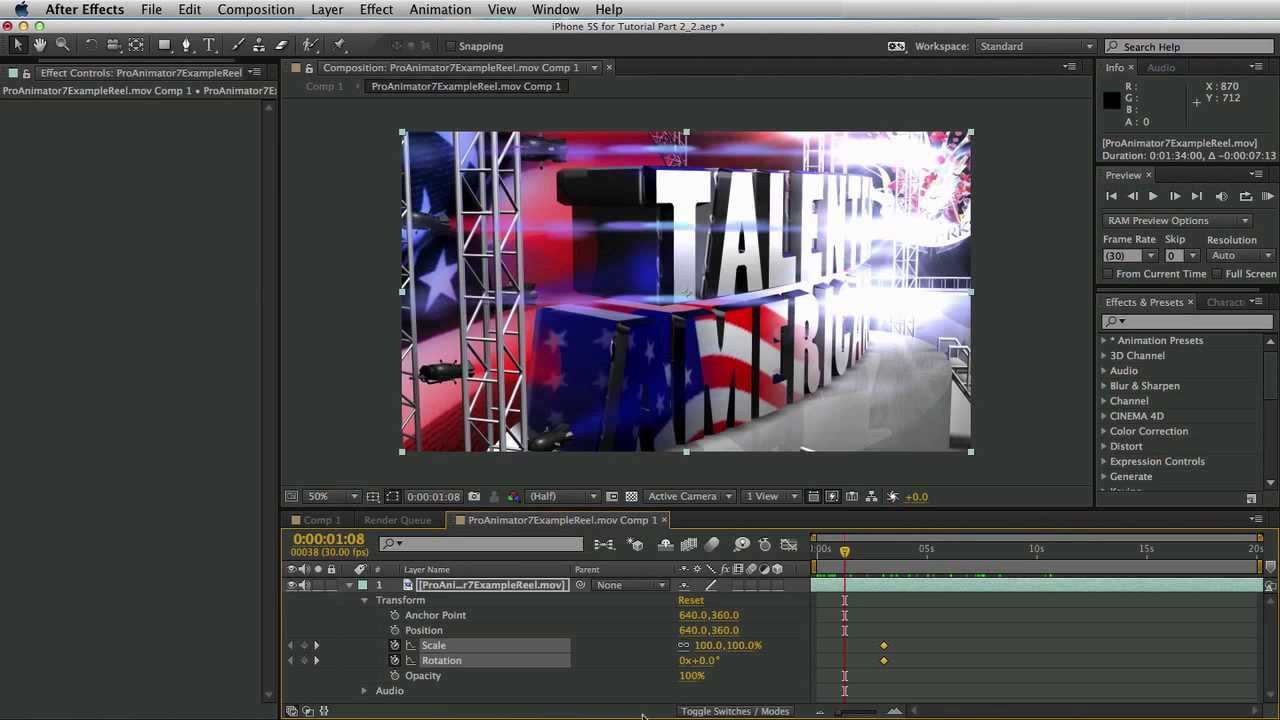
pyautogui.moveTo(710, 668)
pyautogui.mouseDown()
pyautogui.moveTo(806, 674)
pyautogui.moveTo(748, 648)
pyautogui.moveTo(726, 662)
pyautogui.mouseUp()
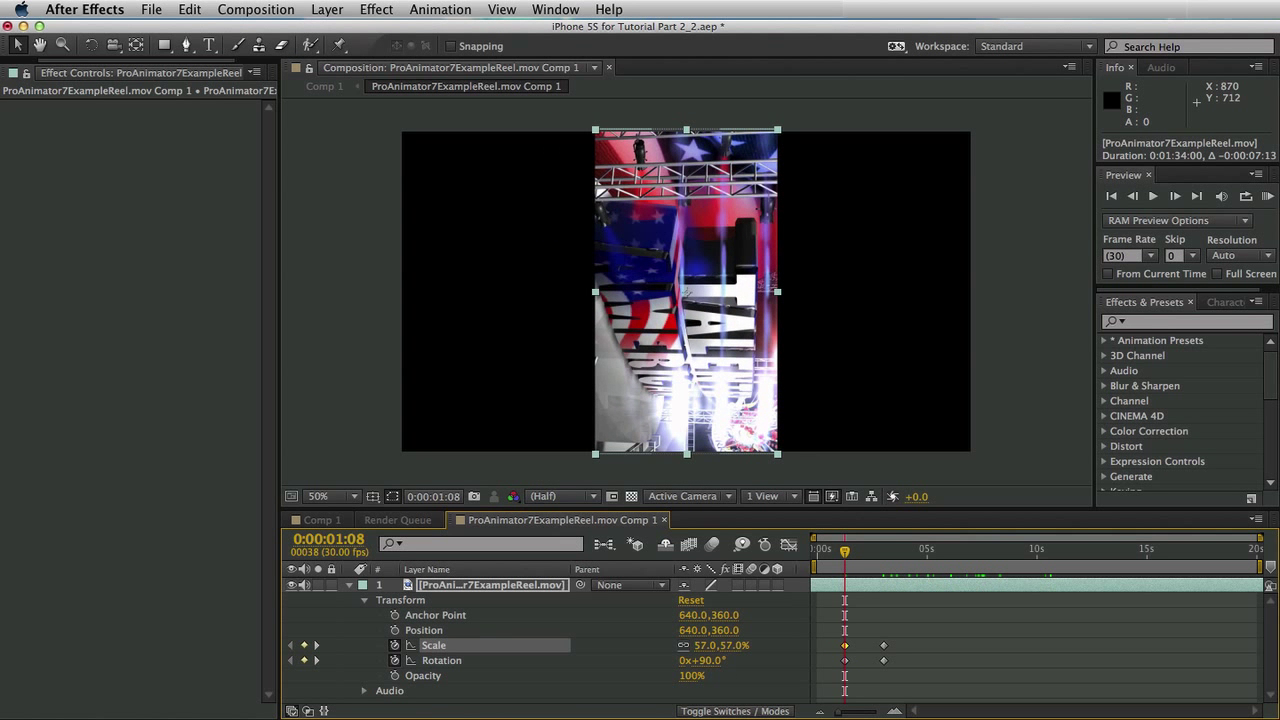
pyautogui.moveTo(845, 553); pyautogui.dragTo(897, 566)
pyautogui.click(330, 520)
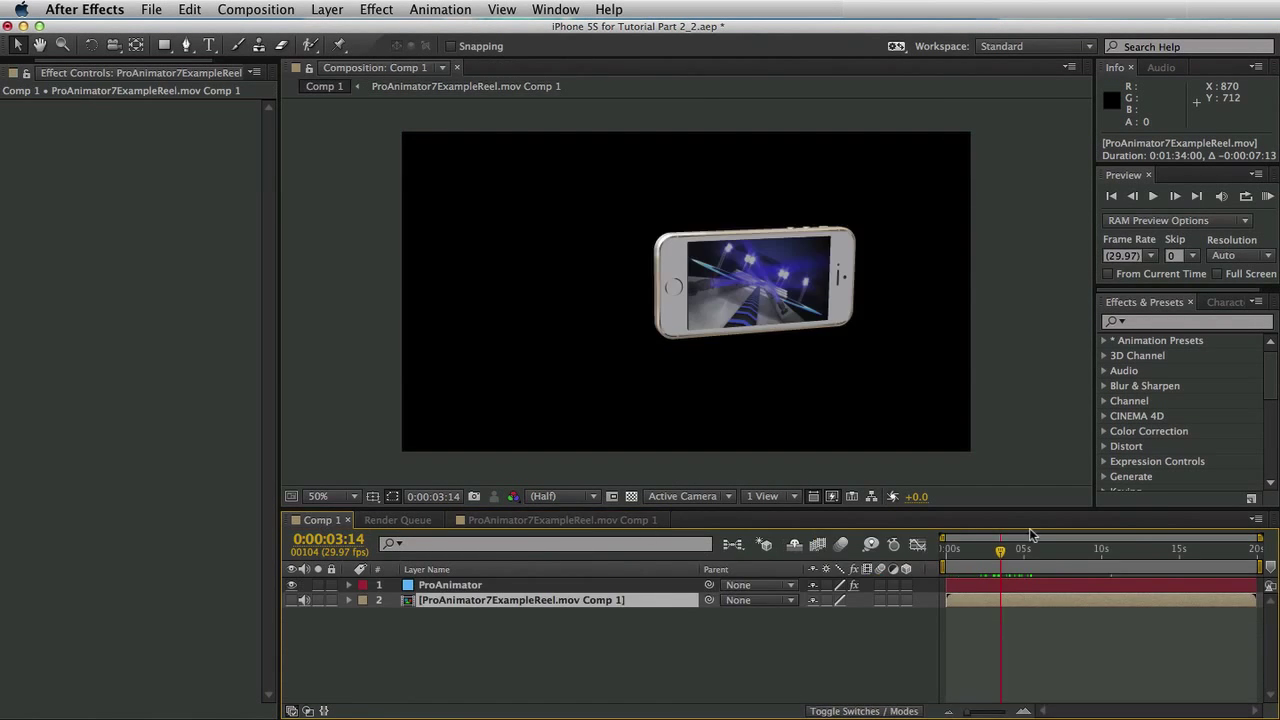
pyautogui.moveTo(1001, 555); pyautogui.dragTo(946, 551)
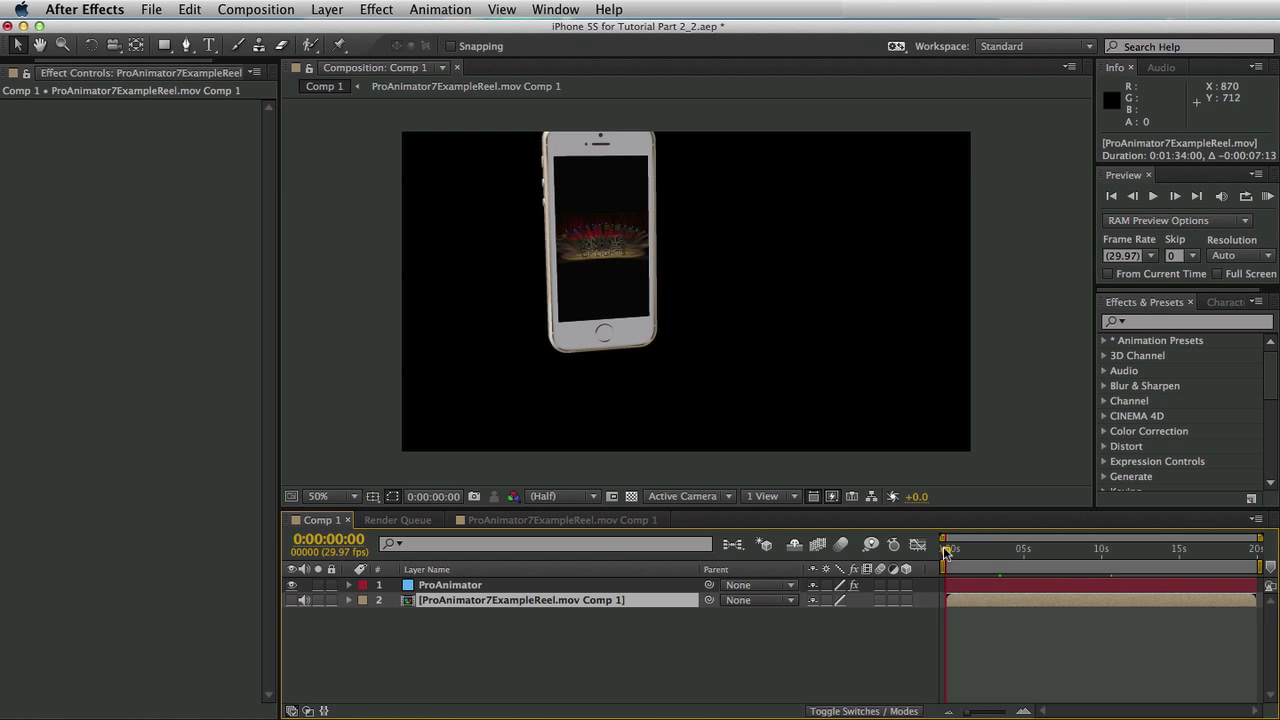
pyautogui.moveTo(946, 551); pyautogui.dragTo(1033, 568)
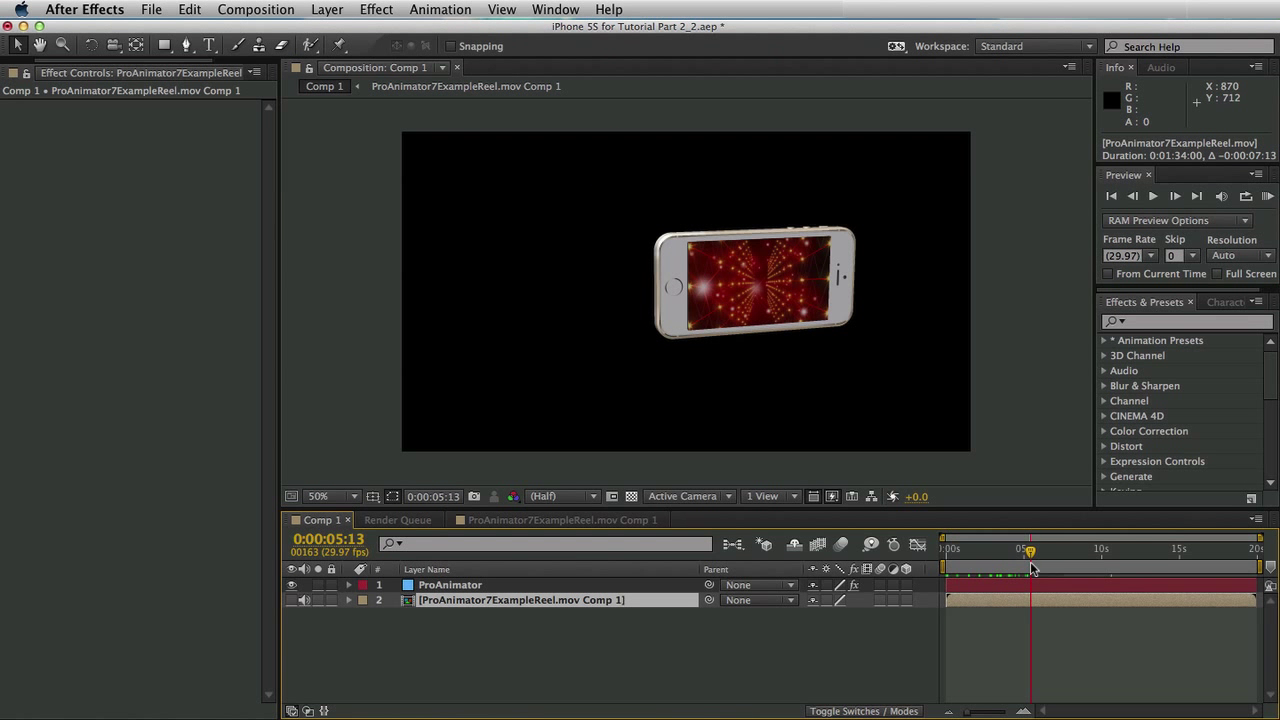